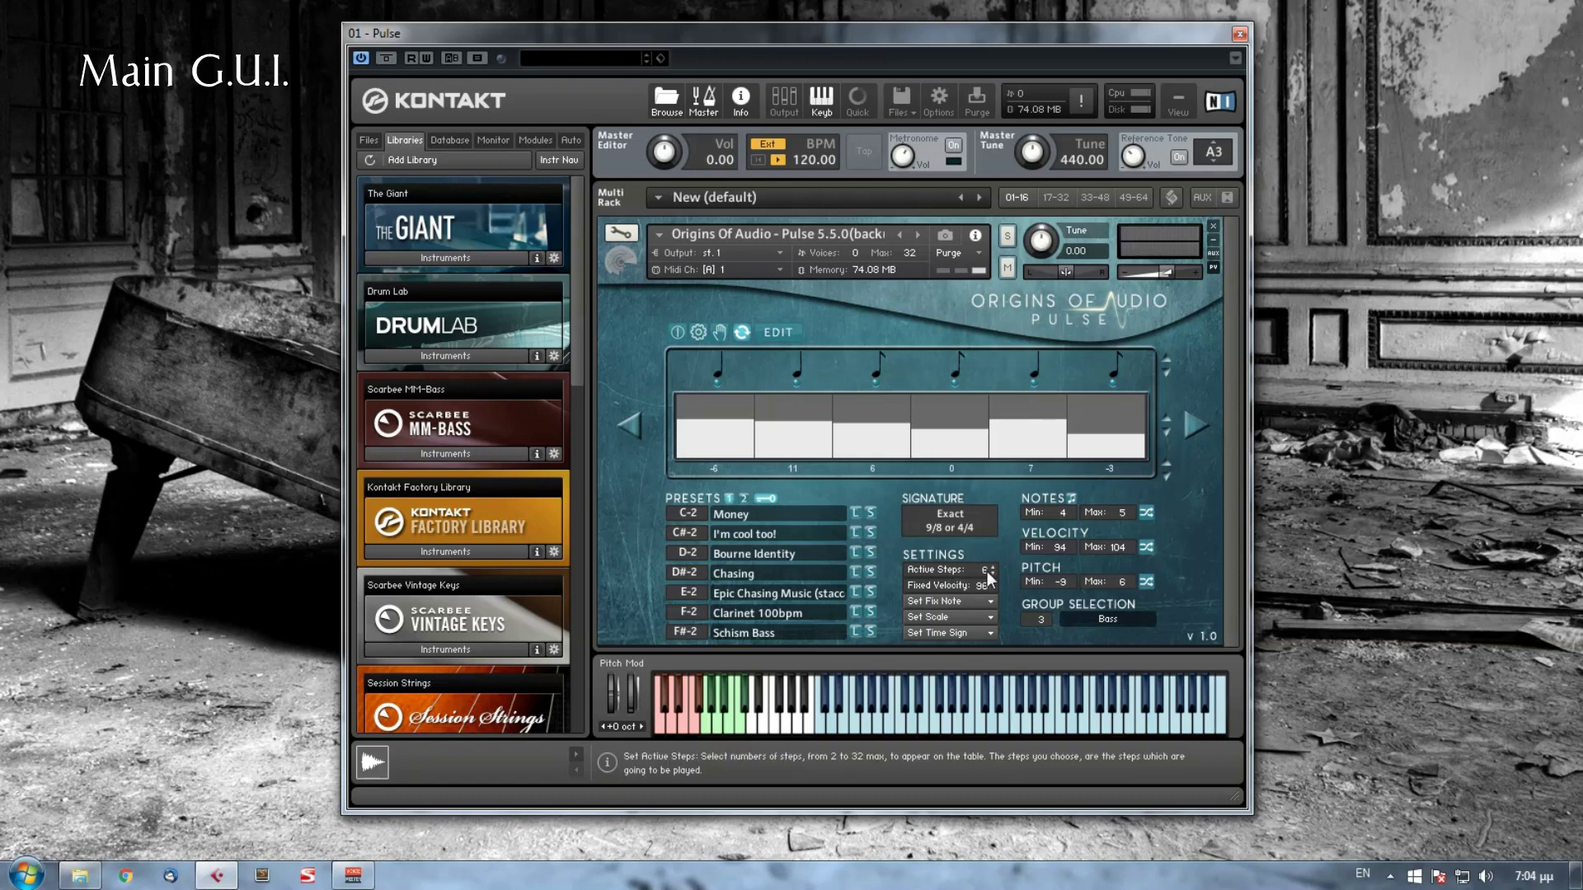
- Keep six active steps, set the semitones to 0, 7, -3, -6, 11, 6, and level all velocities
{"action": "mouse_move", "coordinate": [986, 577]}
{"action": "left_mouse_down"}
{"action": "mouse_move", "coordinate": [971, 383]}
{"action": "mouse_move", "coordinate": [976, 602]}
{"action": "mouse_move", "coordinate": [990, 580]}
{"action": "left_mouse_up"}
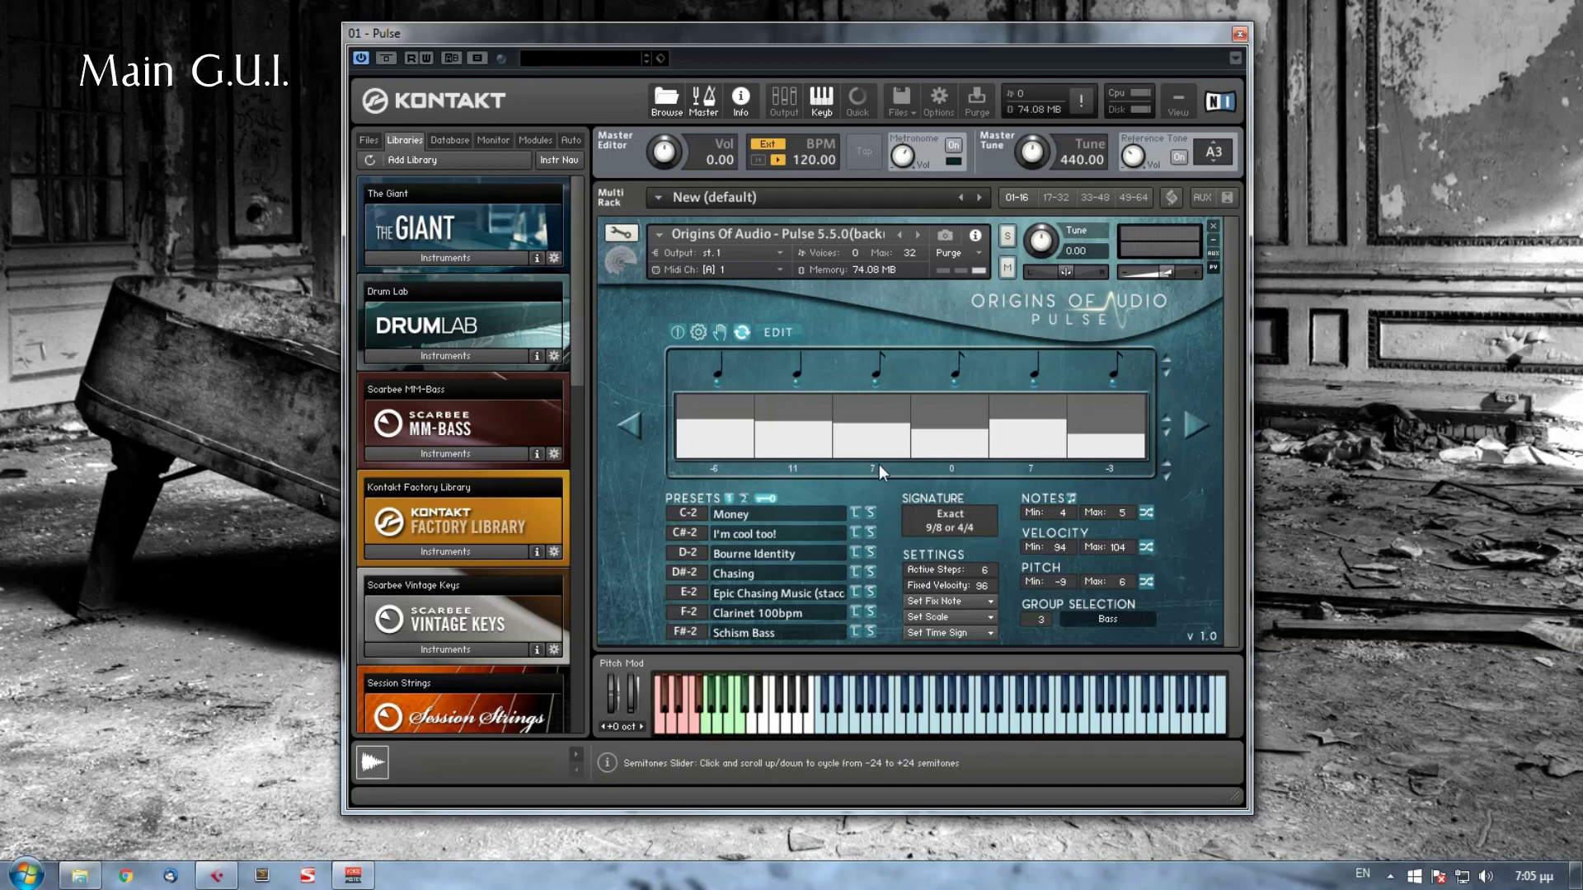
{"action": "scroll", "coordinate": [878, 467], "scroll_direction": "down", "scroll_amount": 1}
{"action": "mouse_move", "coordinate": [690, 444]}
{"action": "left_mouse_down"}
{"action": "mouse_move", "coordinate": [947, 410]}
{"action": "mouse_move", "coordinate": [1123, 425]}
{"action": "mouse_move", "coordinate": [684, 429]}
{"action": "mouse_move", "coordinate": [800, 433]}
{"action": "mouse_move", "coordinate": [988, 401]}
{"action": "mouse_move", "coordinate": [1081, 420]}
{"action": "mouse_move", "coordinate": [731, 433]}
{"action": "left_mouse_up"}
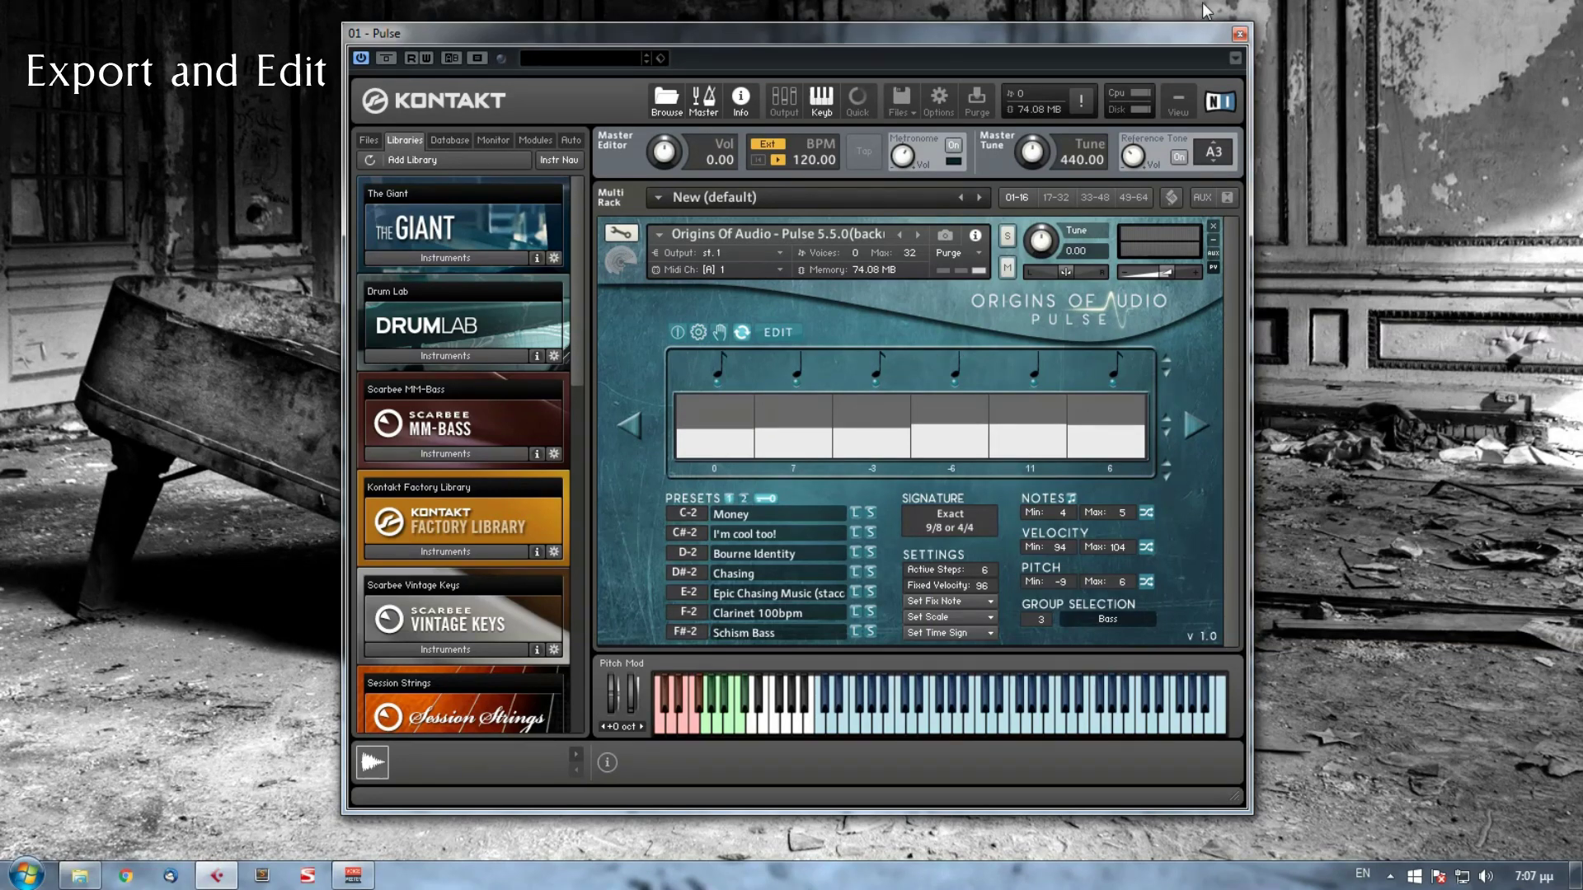
{"action": "left_click", "coordinate": [768, 337]}
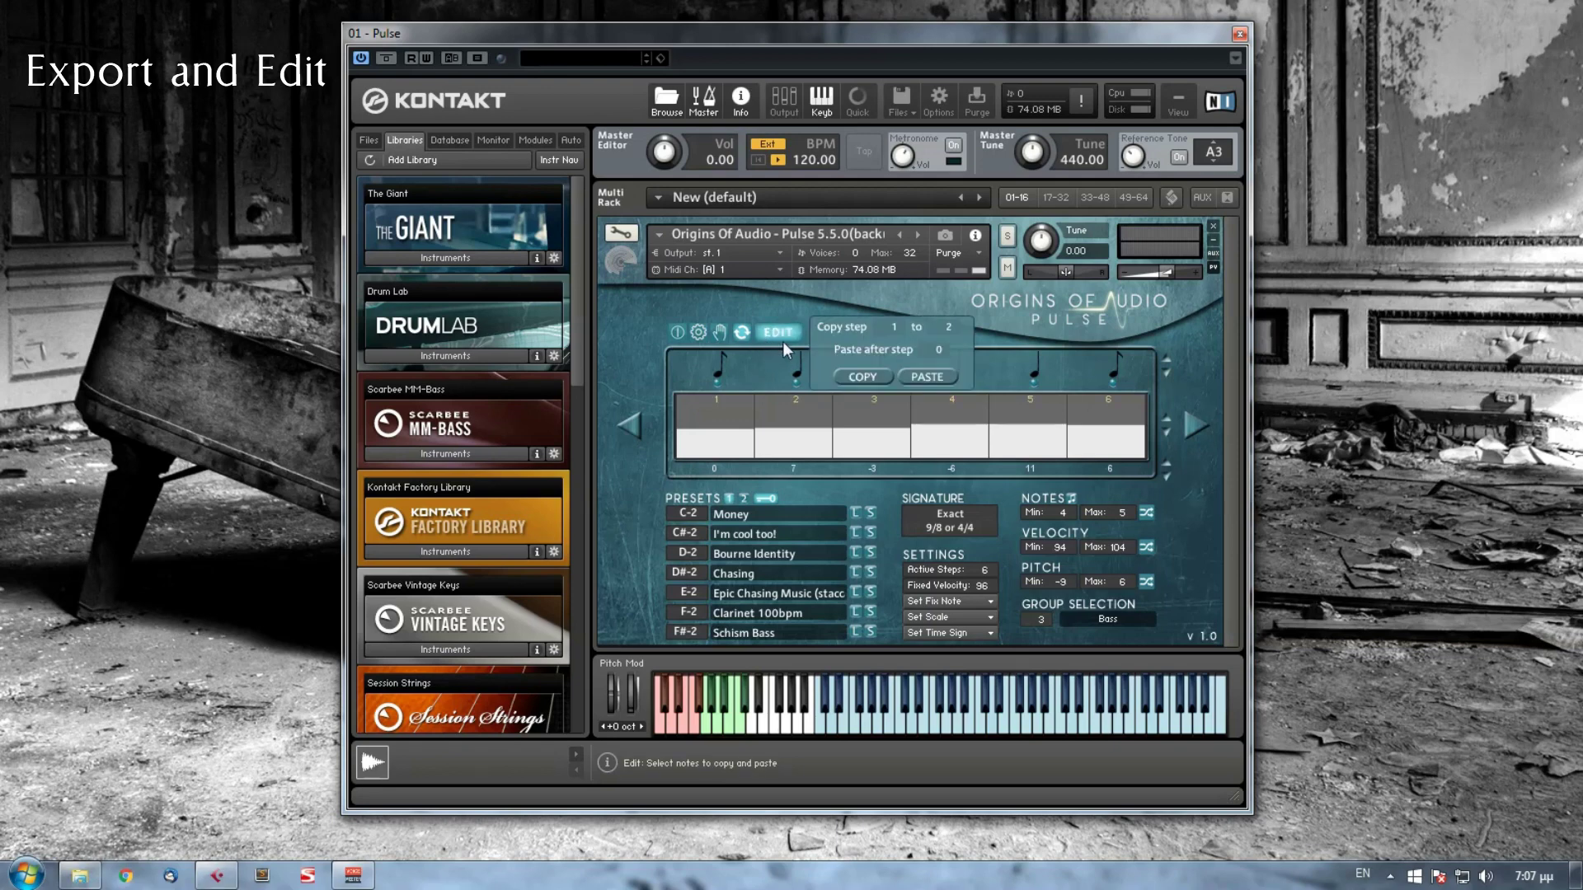
{"action": "left_click", "coordinate": [781, 340]}
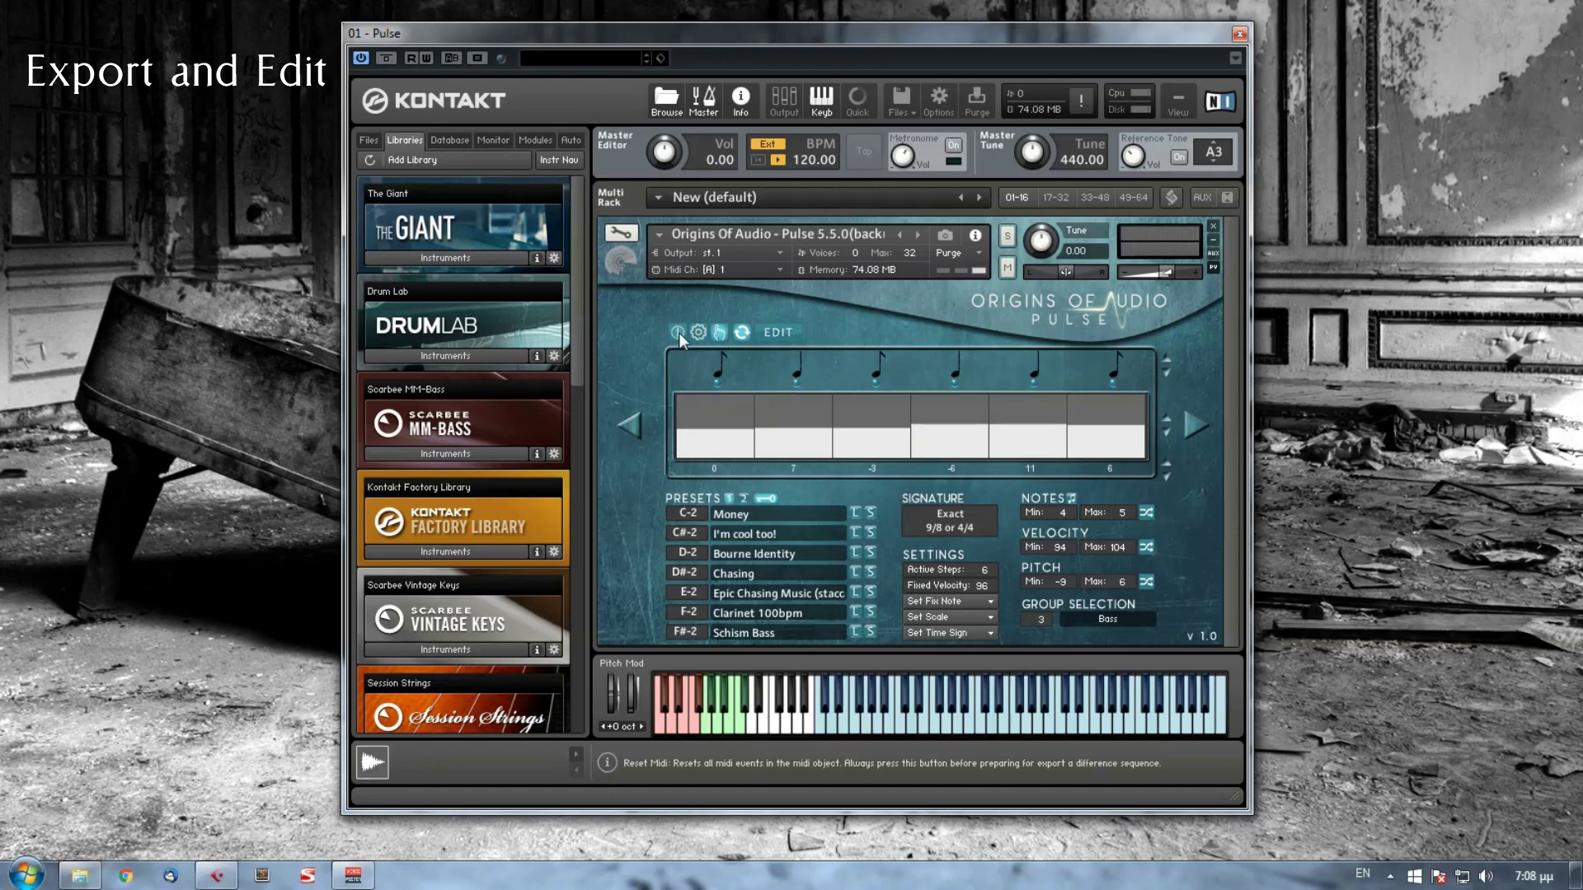
- Enable drag-and-drop MIDI export with the hand icon above the step table
{"action": "left_click", "coordinate": [719, 333]}
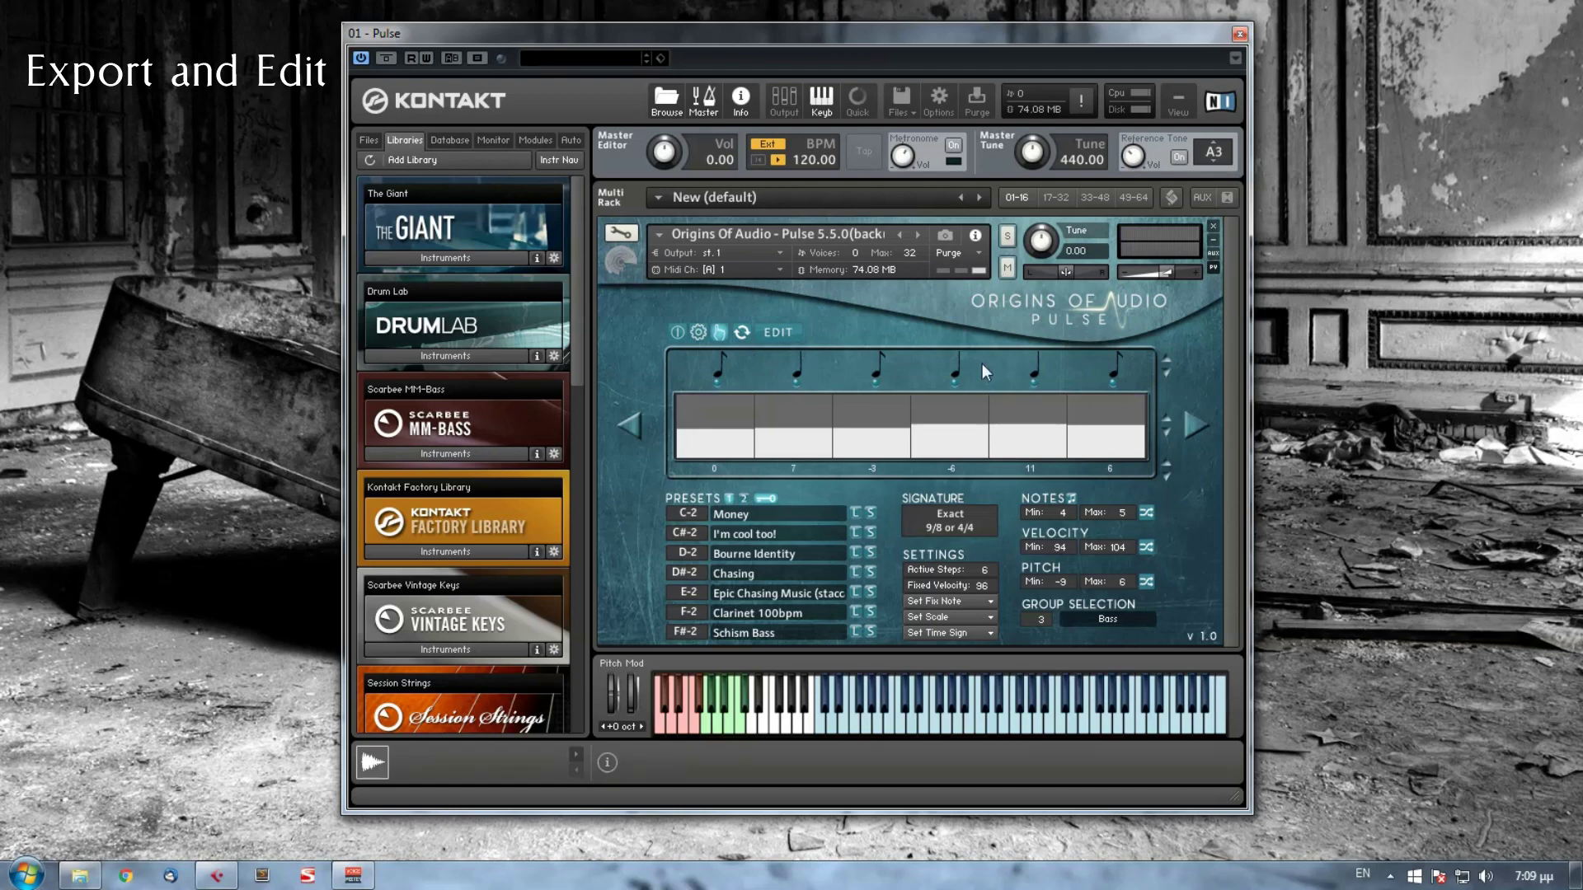
{"action": "left_click", "coordinate": [769, 147]}
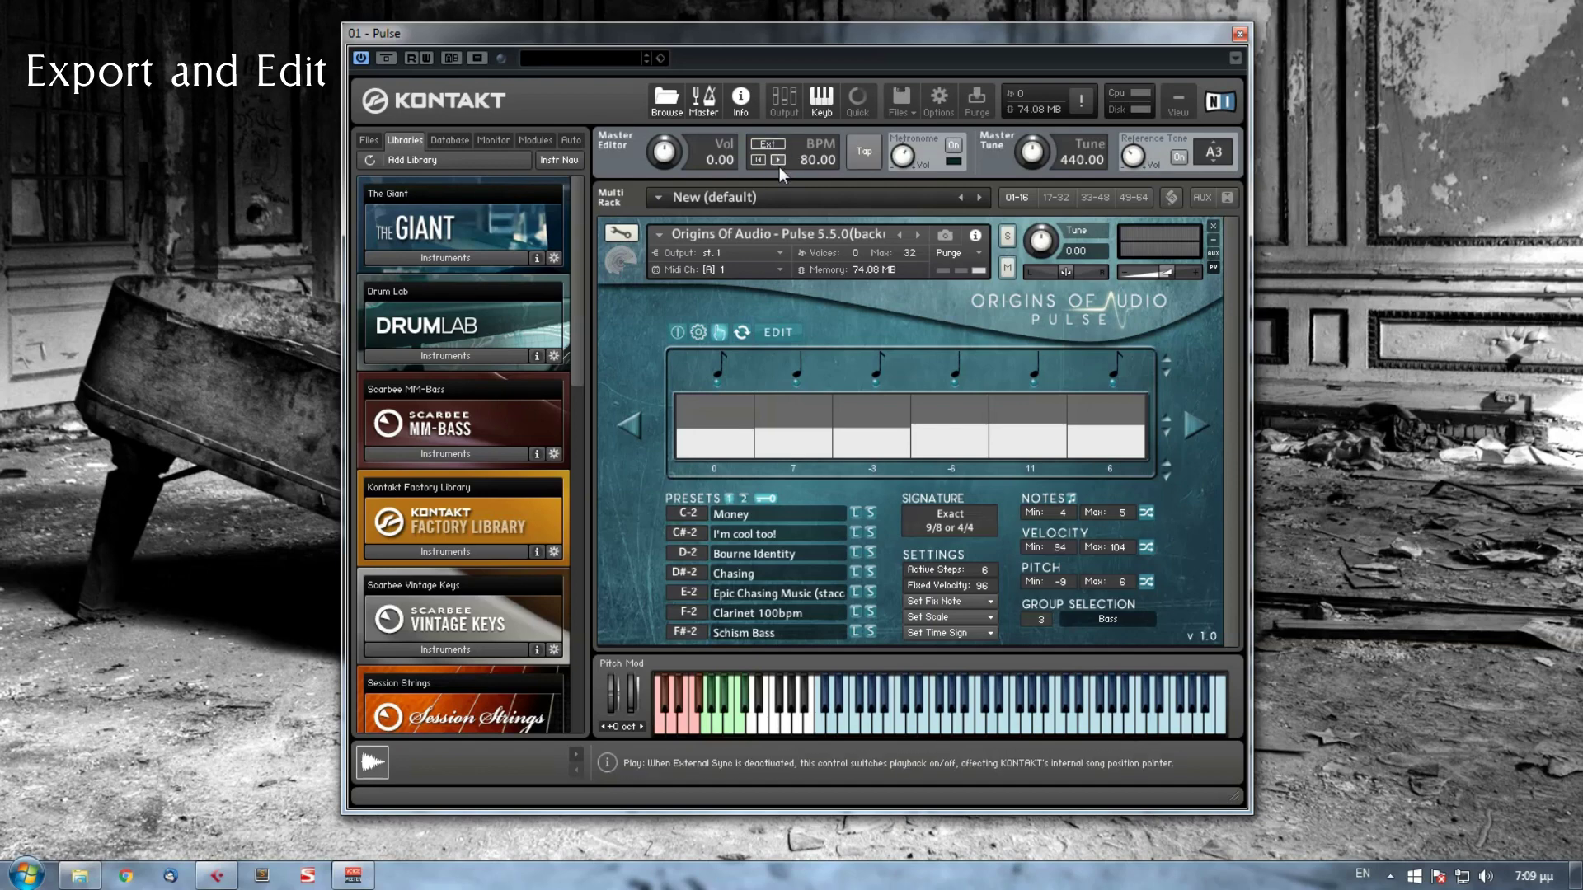
{"action": "left_click", "coordinate": [703, 105]}
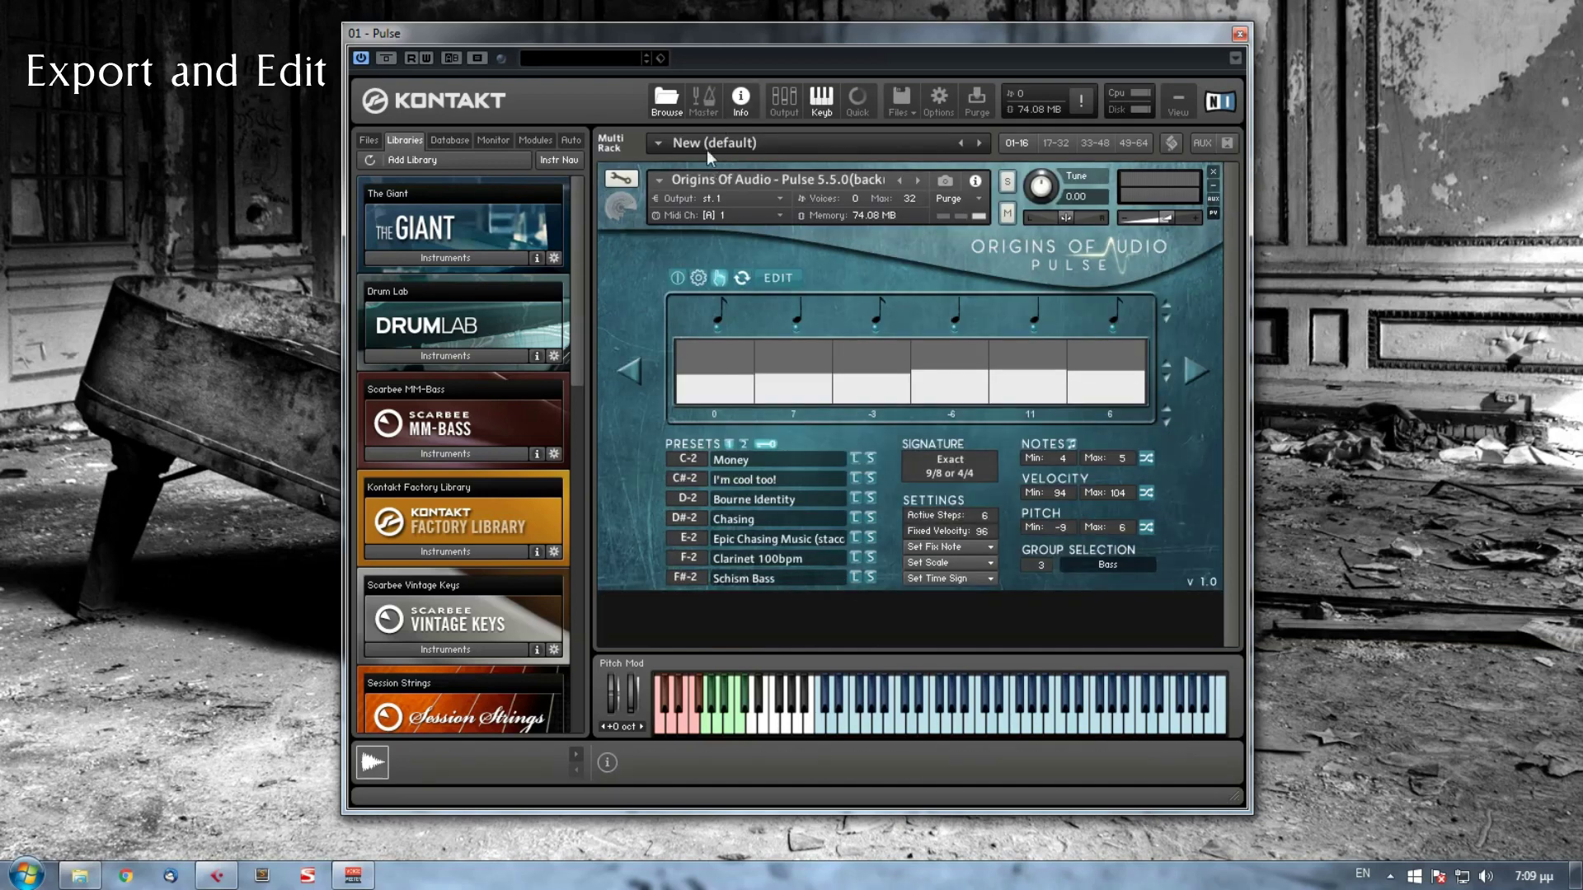
{"action": "left_click", "coordinate": [703, 97]}
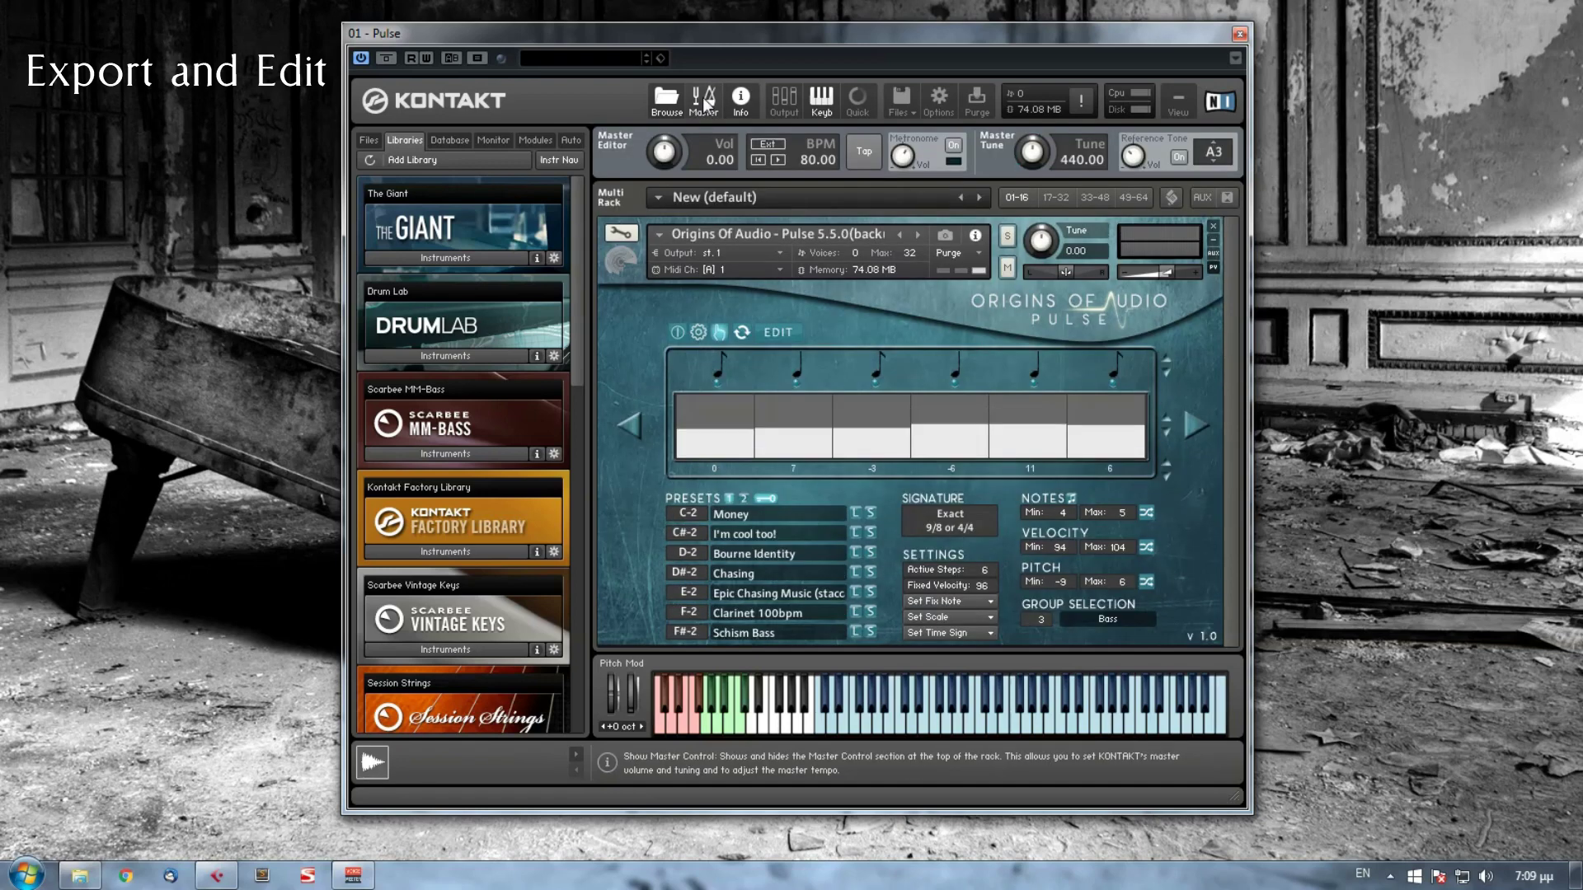
{"action": "left_click", "coordinate": [766, 146]}
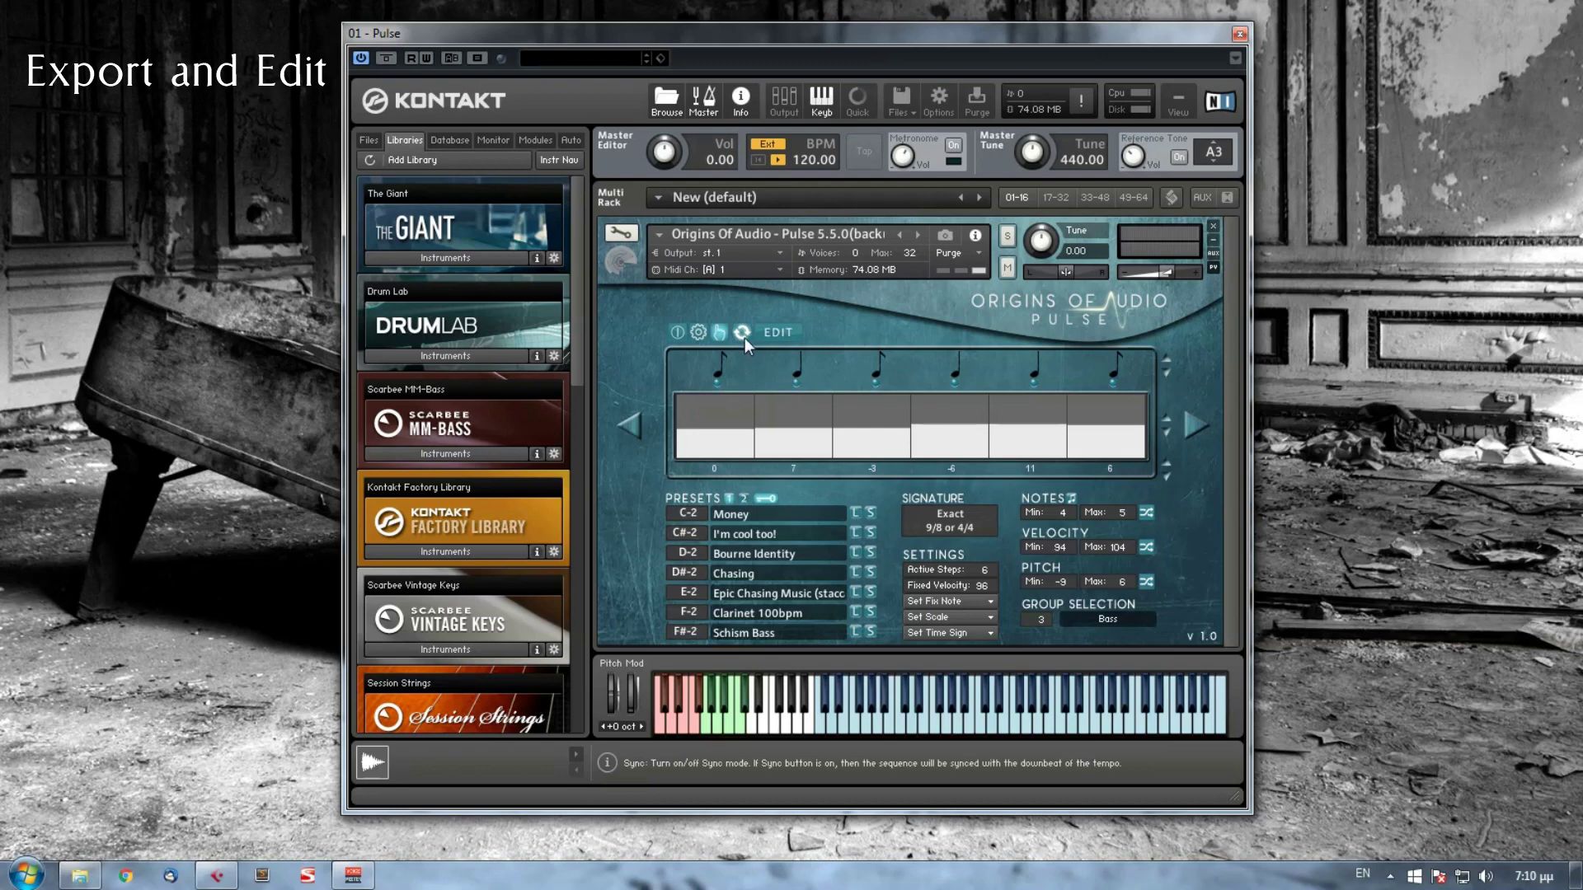
- Copy steps 1 to 3 and paste them after step 3, giving 0, 7, -3, 0, 7, -3
{"action": "left_click", "coordinate": [791, 333]}
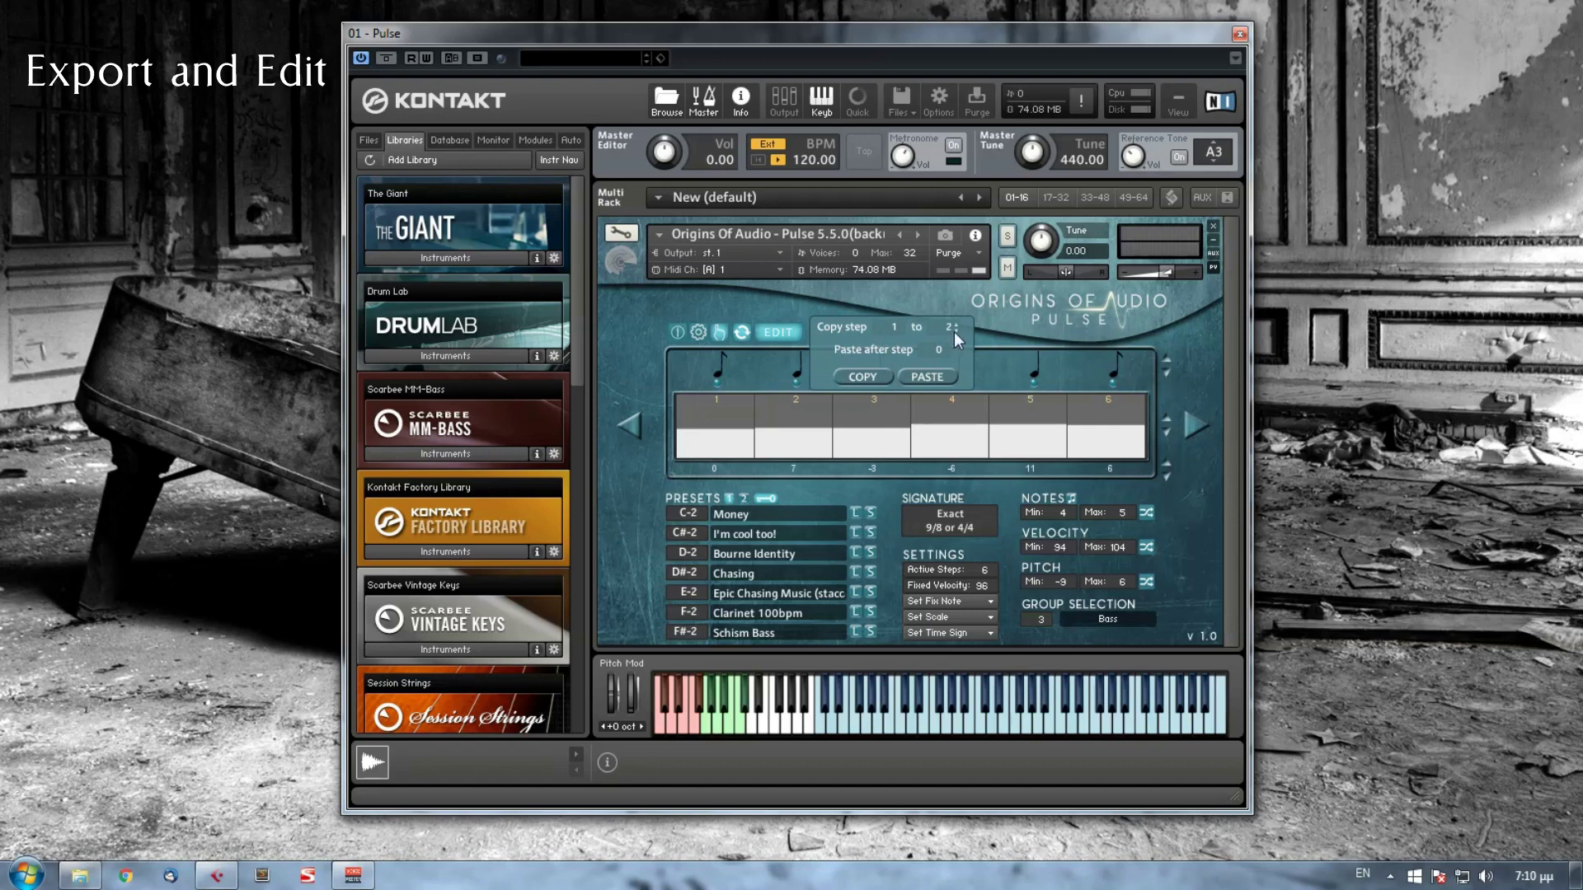
{"action": "left_click_drag", "start_coordinate": [955, 330], "coordinate": [957, 325]}
{"action": "left_click_drag", "start_coordinate": [959, 346], "coordinate": [948, 352]}
{"action": "left_click", "coordinate": [918, 379]}
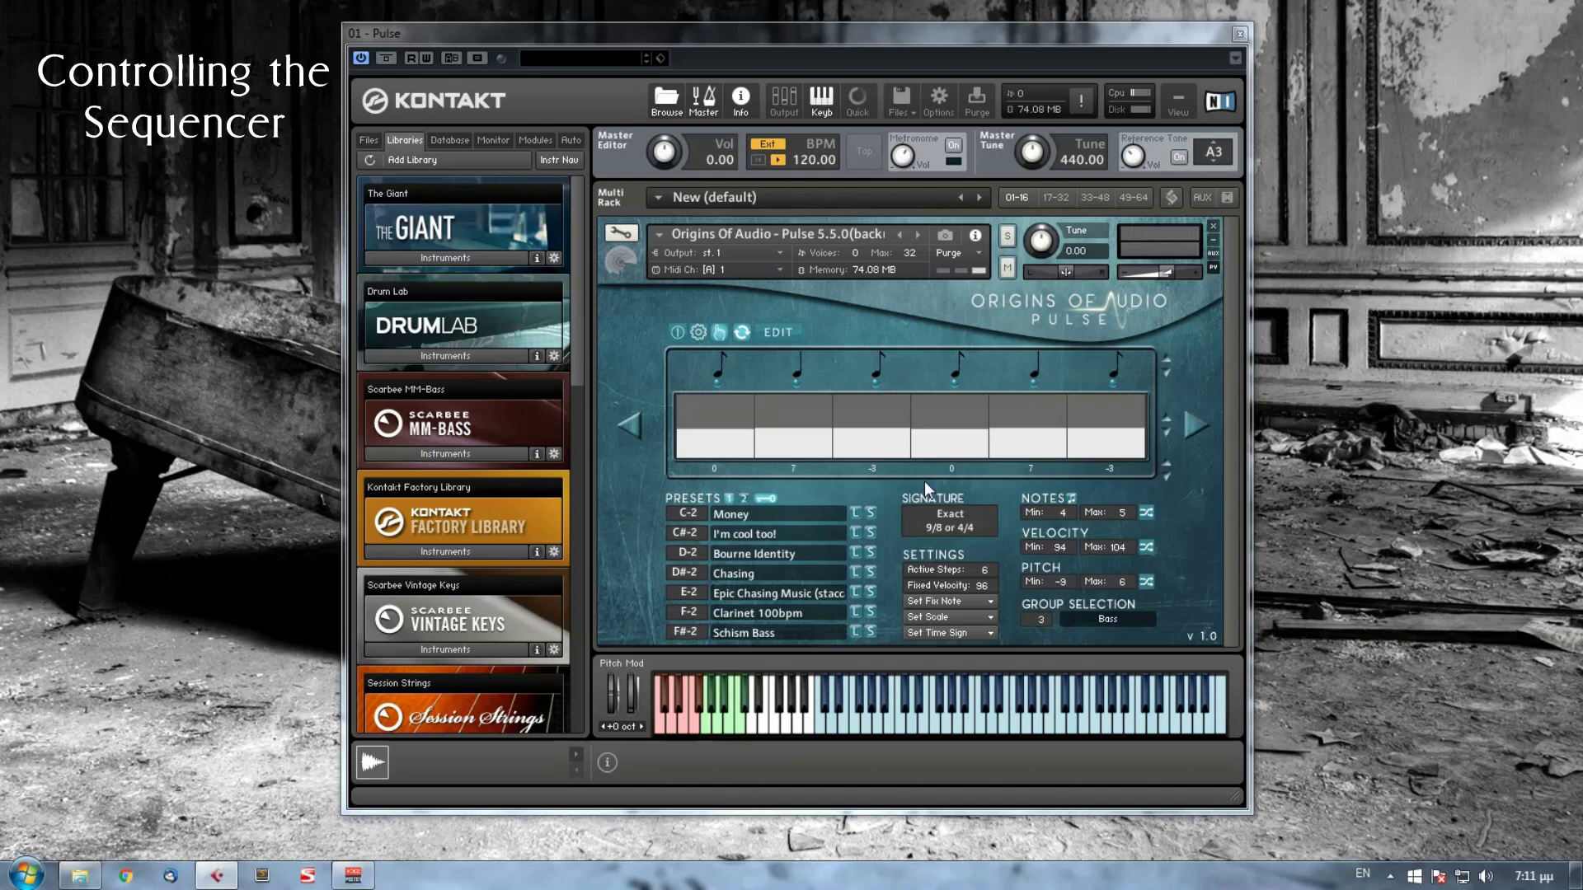
- Try longer and shorter step note values, ending on eighths so the signature reads 8/8 or 4/4
{"action": "left_click", "coordinate": [1165, 372]}
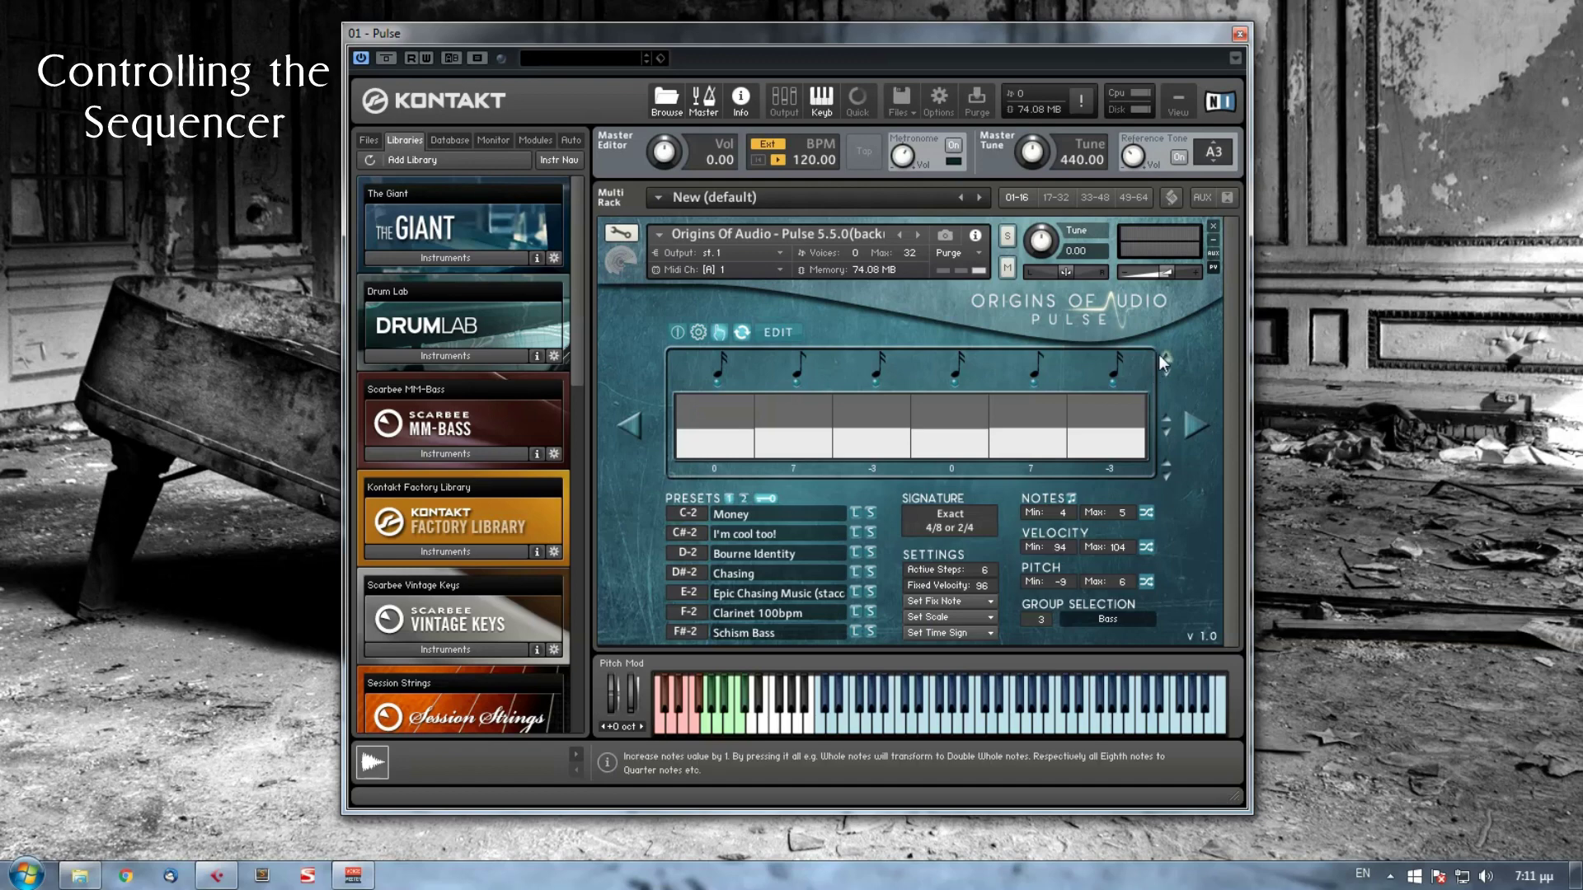
{"action": "left_click", "coordinate": [1166, 357]}
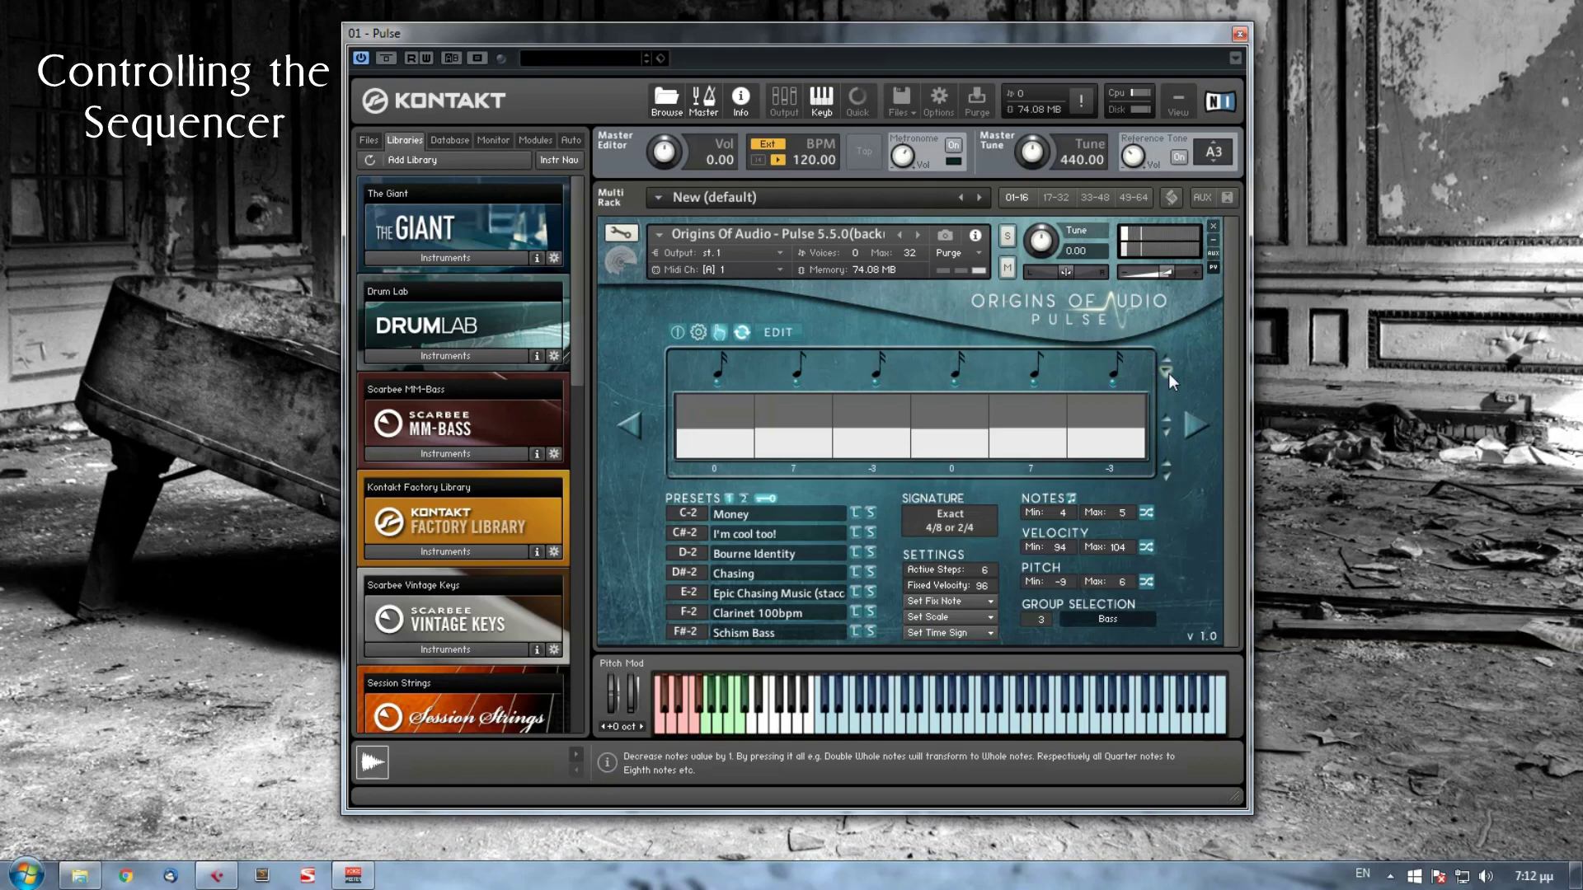
{"action": "left_click", "coordinate": [1160, 359]}
{"action": "left_click", "coordinate": [1160, 358]}
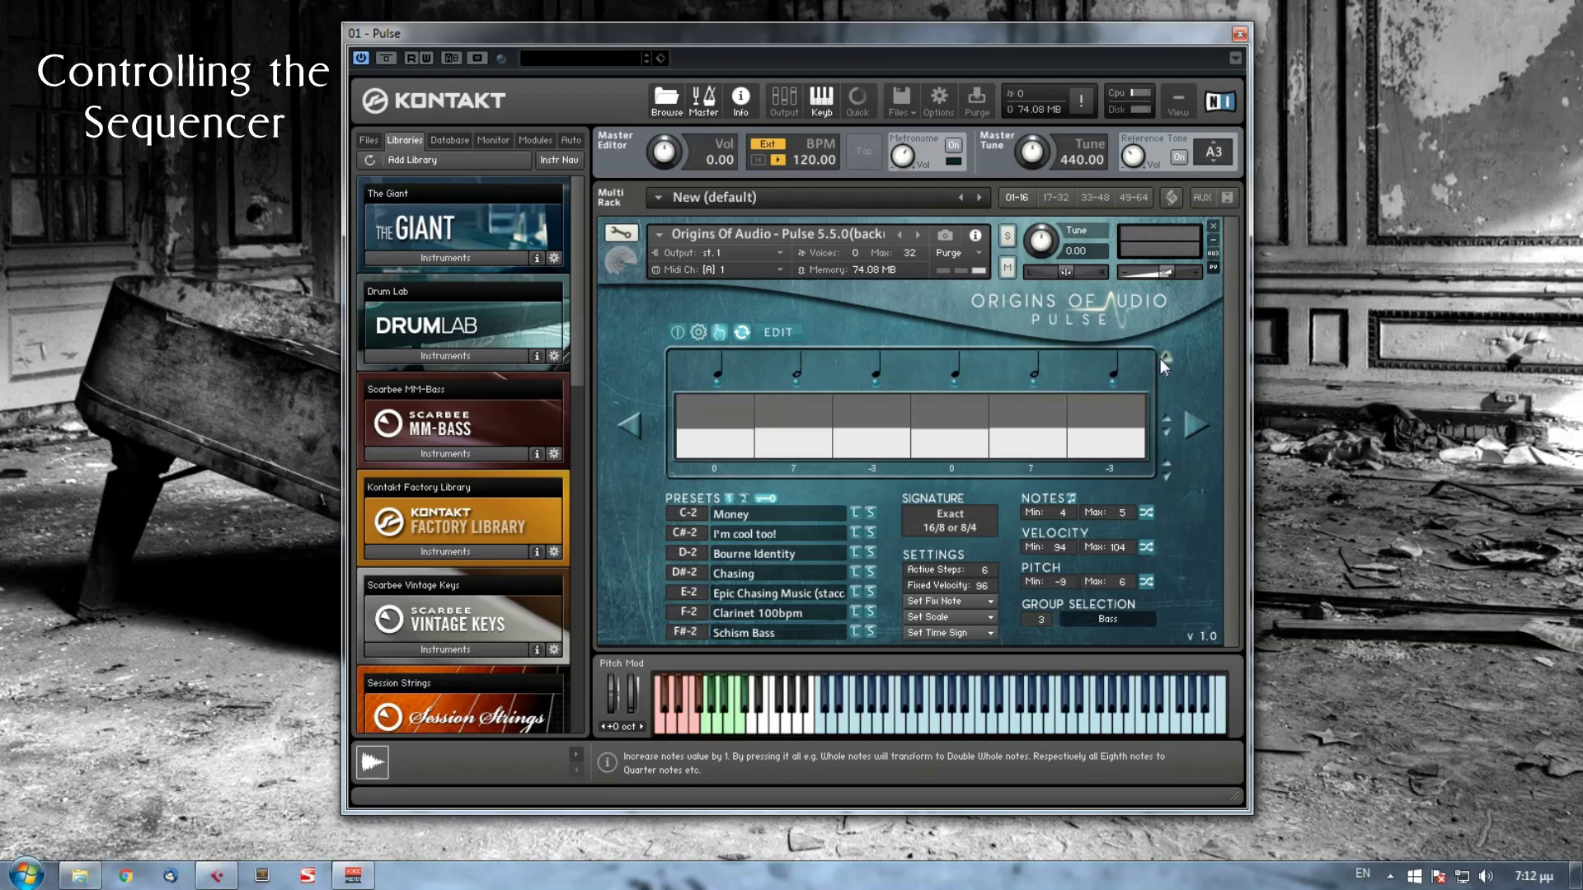
{"action": "left_click", "coordinate": [1165, 372]}
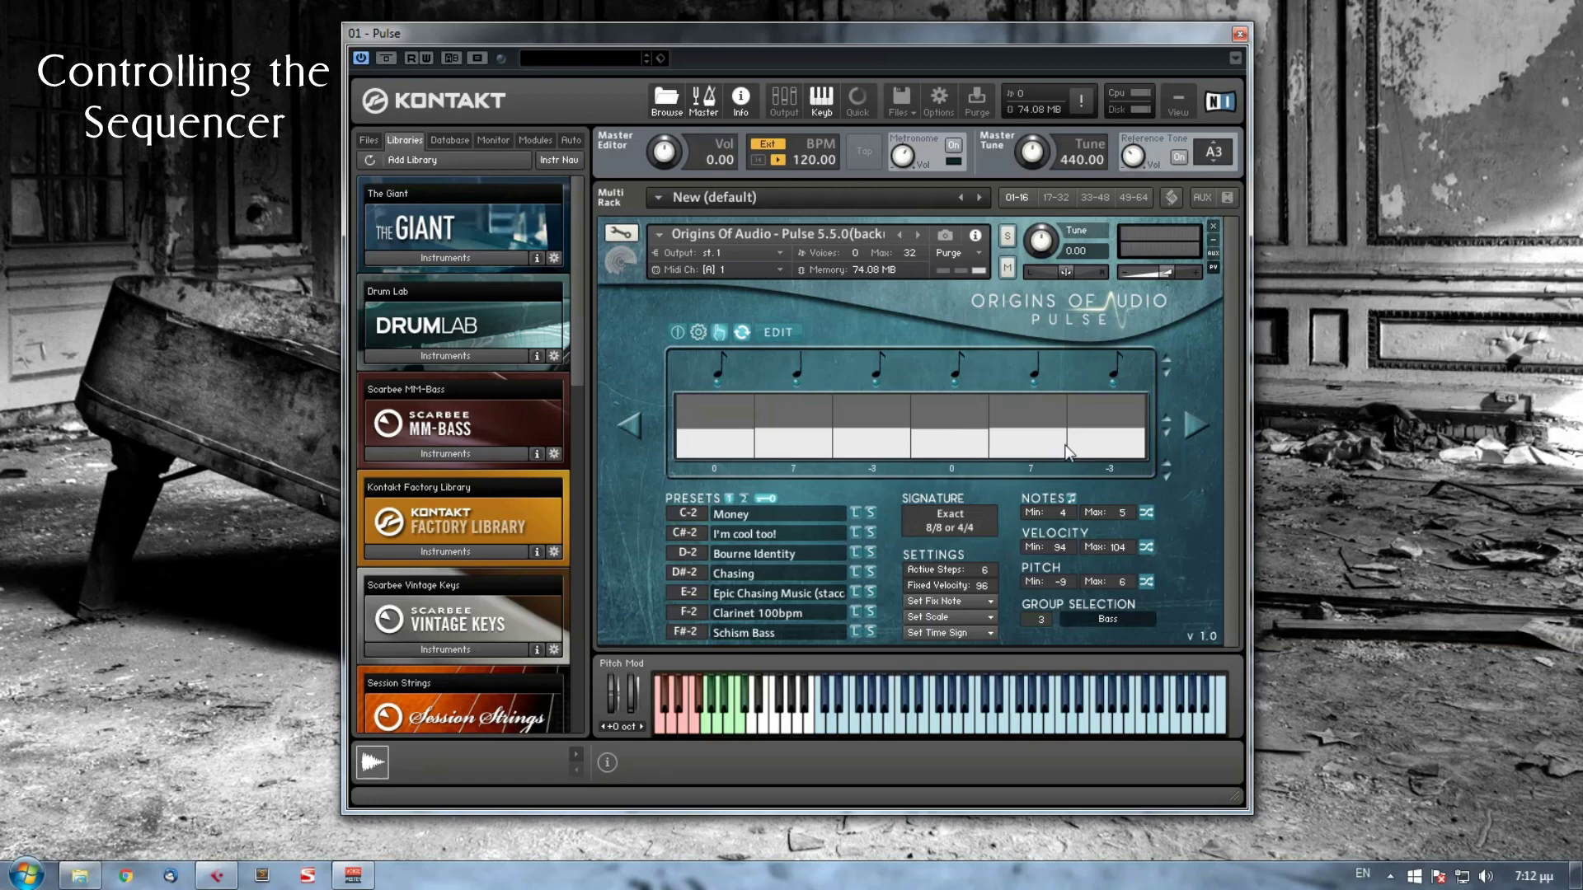
- Rotate the step values two places right, then transpose all steps to read -2, 1, 8, -2, 1, 8
{"action": "left_click", "coordinate": [1200, 429]}
{"action": "left_click", "coordinate": [1191, 426]}
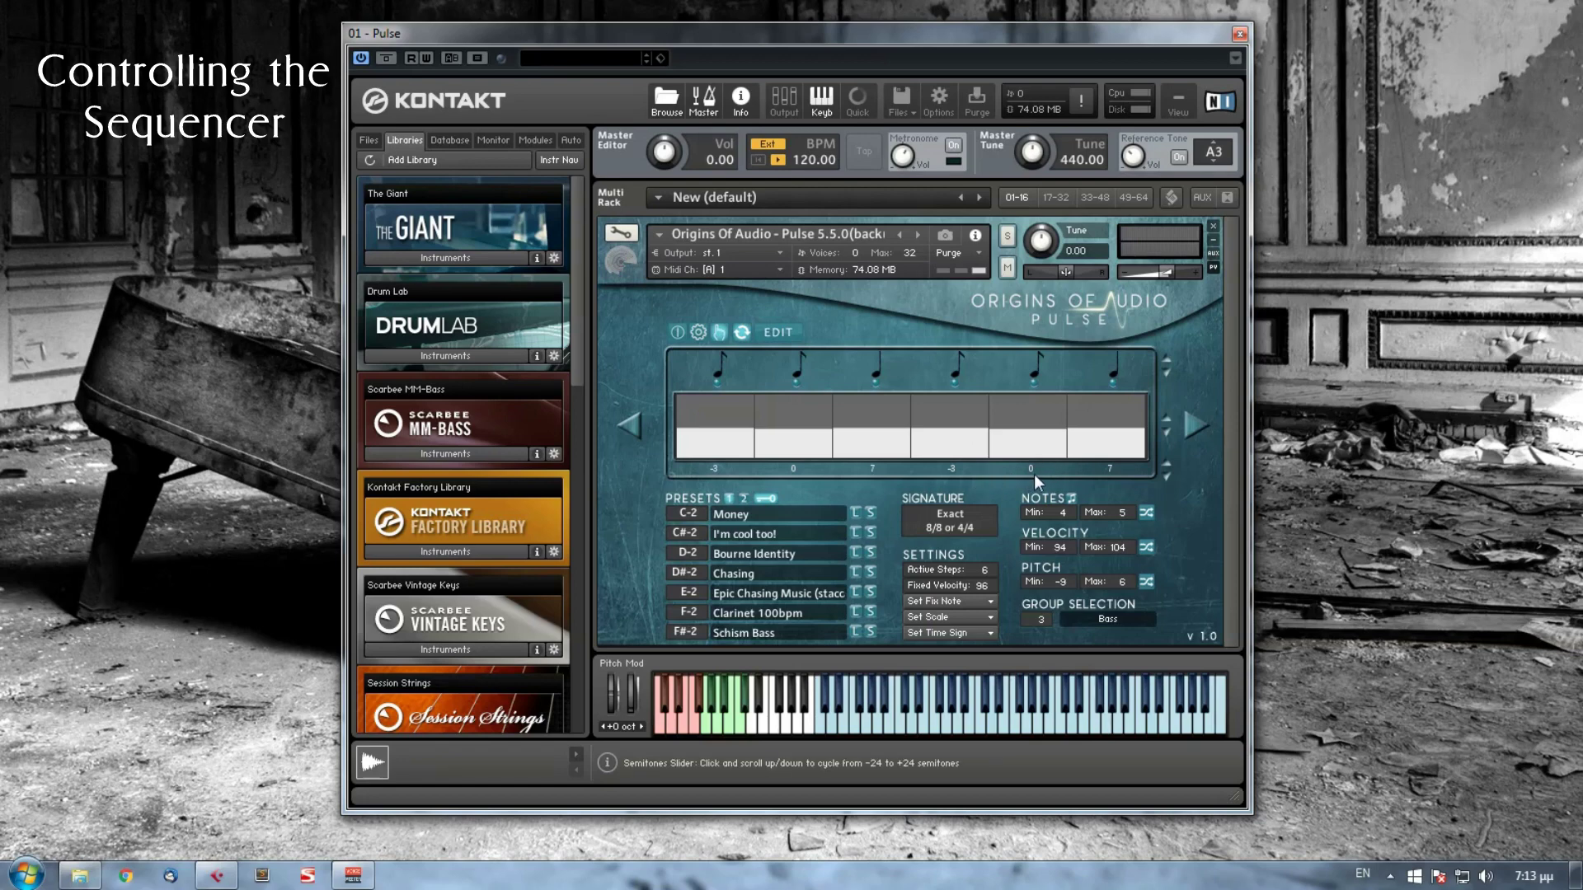
{"action": "left_click", "coordinate": [1166, 465]}
{"action": "left_click", "coordinate": [1166, 465]}
{"action": "left_click", "coordinate": [1166, 465]}
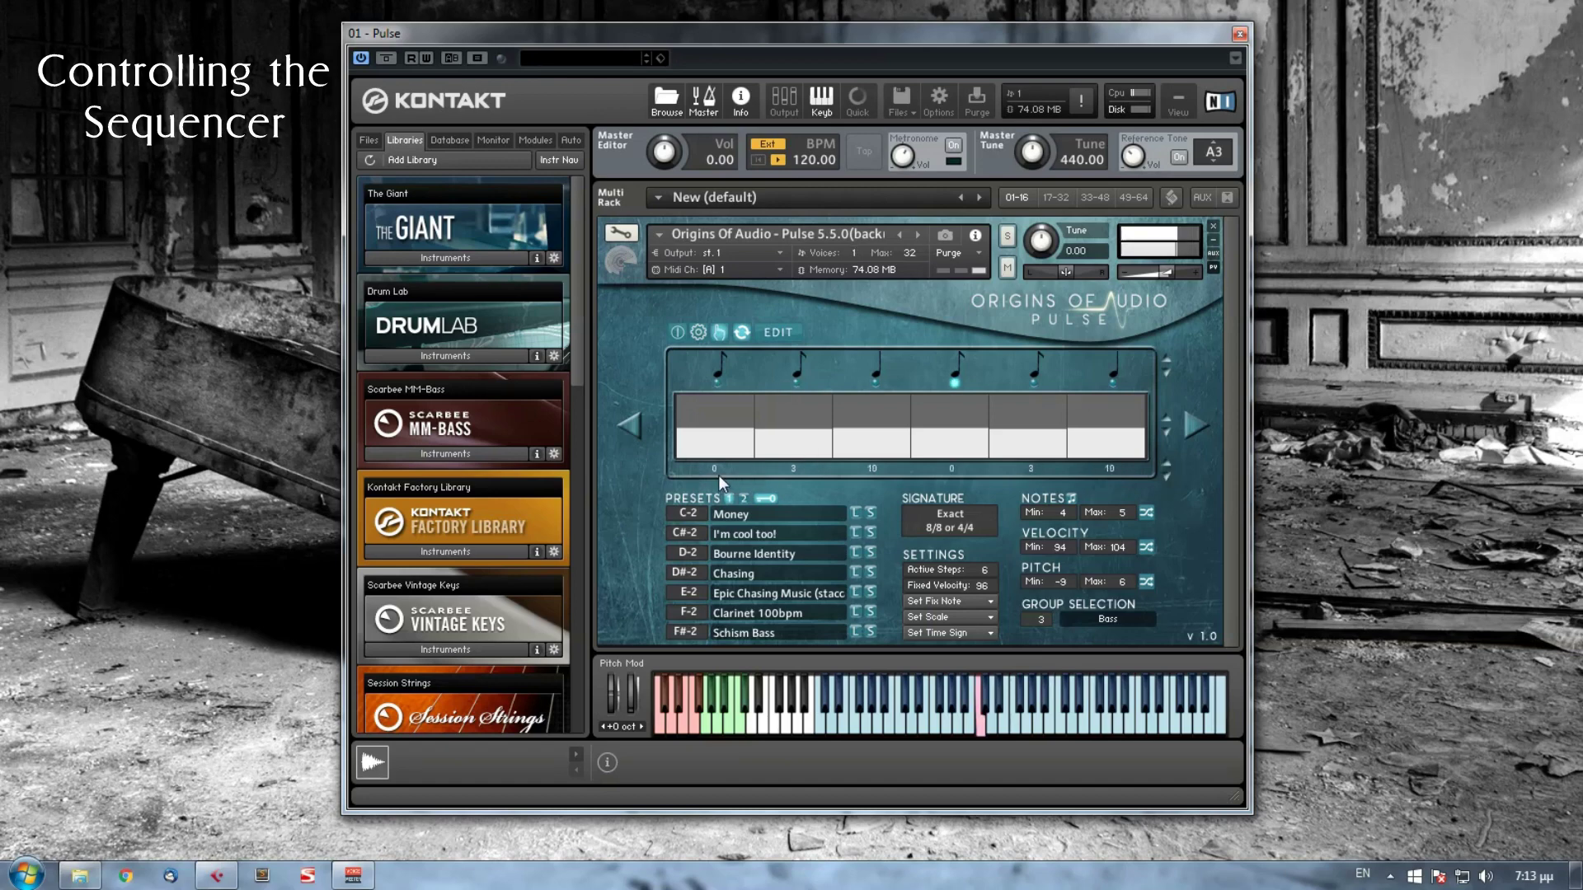
{"action": "left_click", "coordinate": [1164, 476]}
{"action": "left_click", "coordinate": [1165, 476]}
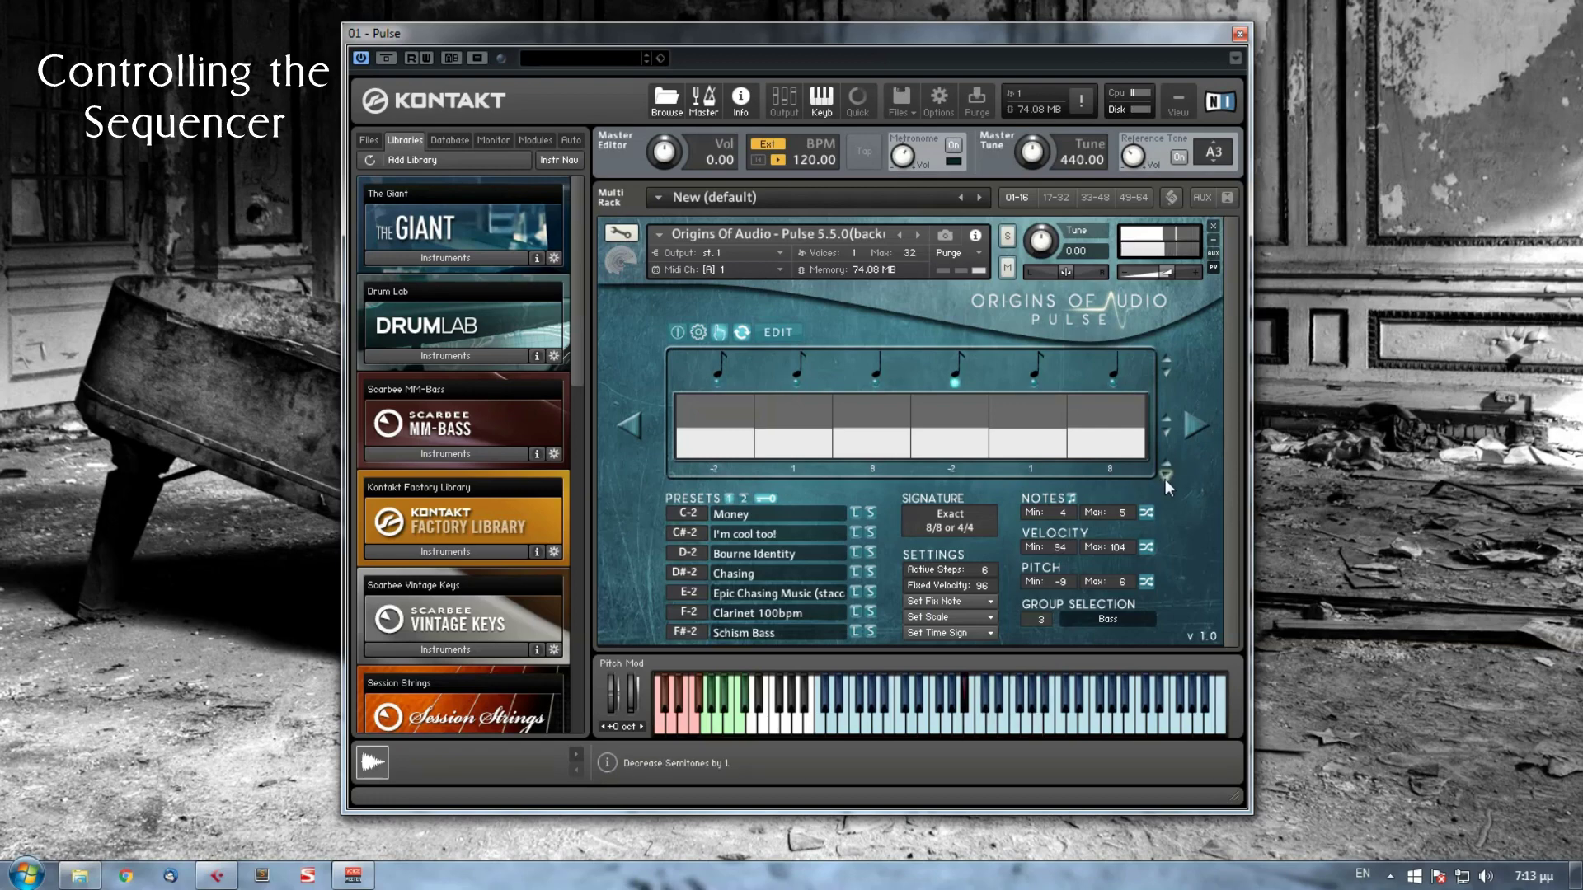
- Raise all six step velocities by nine increments
{"action": "left_click", "coordinate": [1166, 417]}
{"action": "left_click", "coordinate": [1166, 416]}
{"action": "left_click", "coordinate": [1166, 416]}
{"action": "left_click", "coordinate": [1166, 416]}
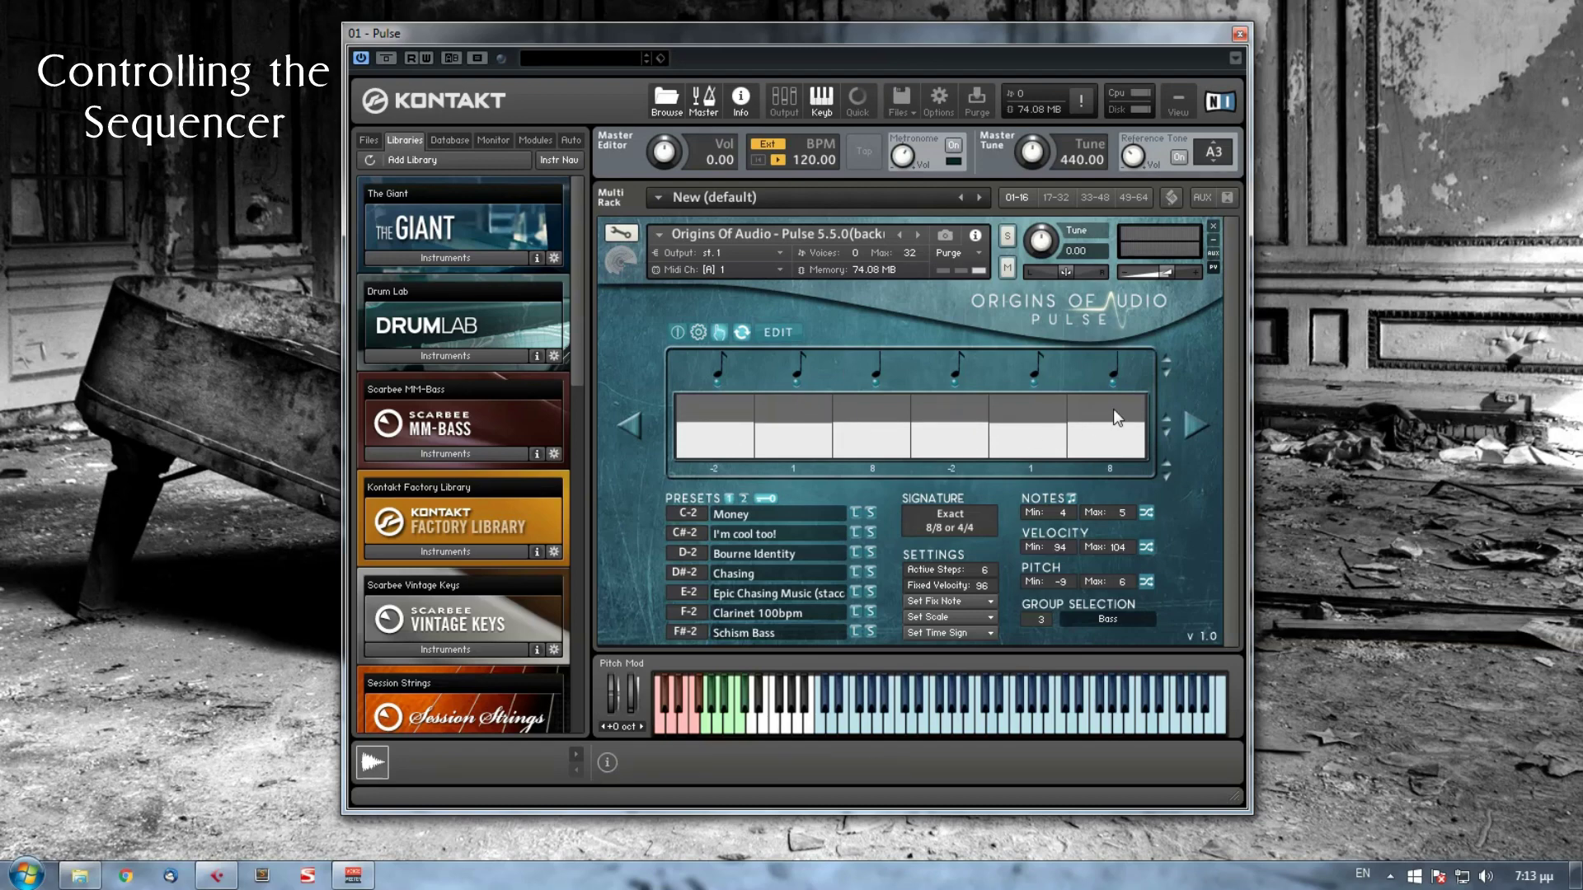
{"action": "left_click", "coordinate": [1165, 420]}
{"action": "left_click", "coordinate": [1166, 417]}
{"action": "left_click", "coordinate": [1166, 417]}
{"action": "left_click", "coordinate": [1166, 418]}
{"action": "left_click", "coordinate": [1166, 417]}
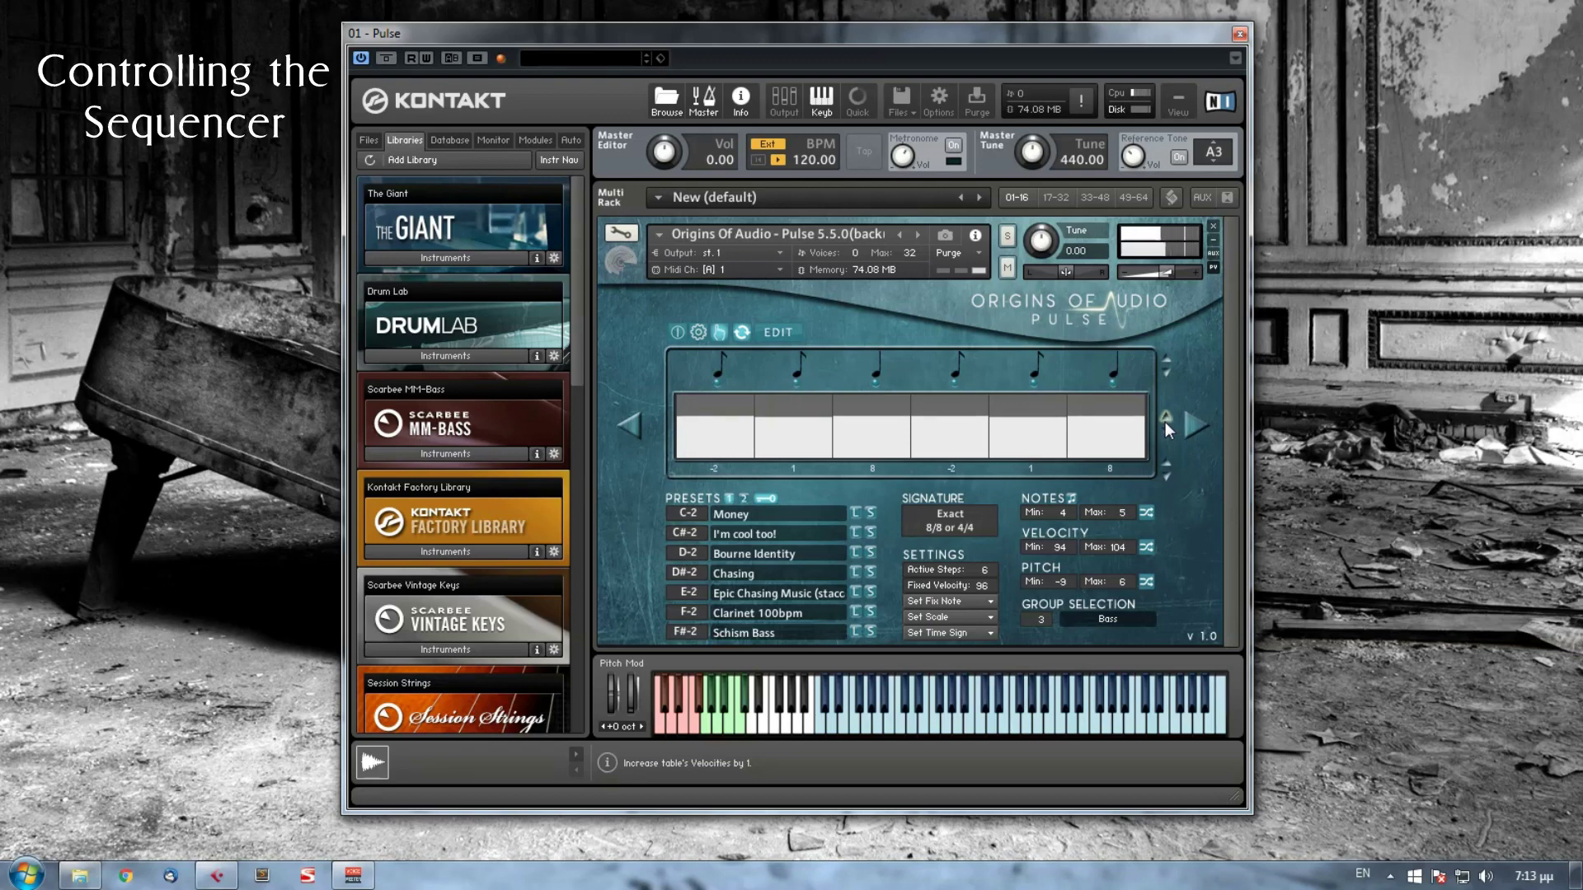
- Lower all six step velocities by seven increments
{"action": "left_click", "coordinate": [1167, 431]}
{"action": "left_click", "coordinate": [1167, 431]}
{"action": "left_click", "coordinate": [1167, 431]}
{"action": "left_click", "coordinate": [1167, 431]}
{"action": "left_click", "coordinate": [1168, 432]}
{"action": "left_click", "coordinate": [1168, 432]}
{"action": "left_click", "coordinate": [1167, 432]}
{"action": "left_click", "coordinate": [1168, 432]}
{"action": "left_click", "coordinate": [1167, 432]}
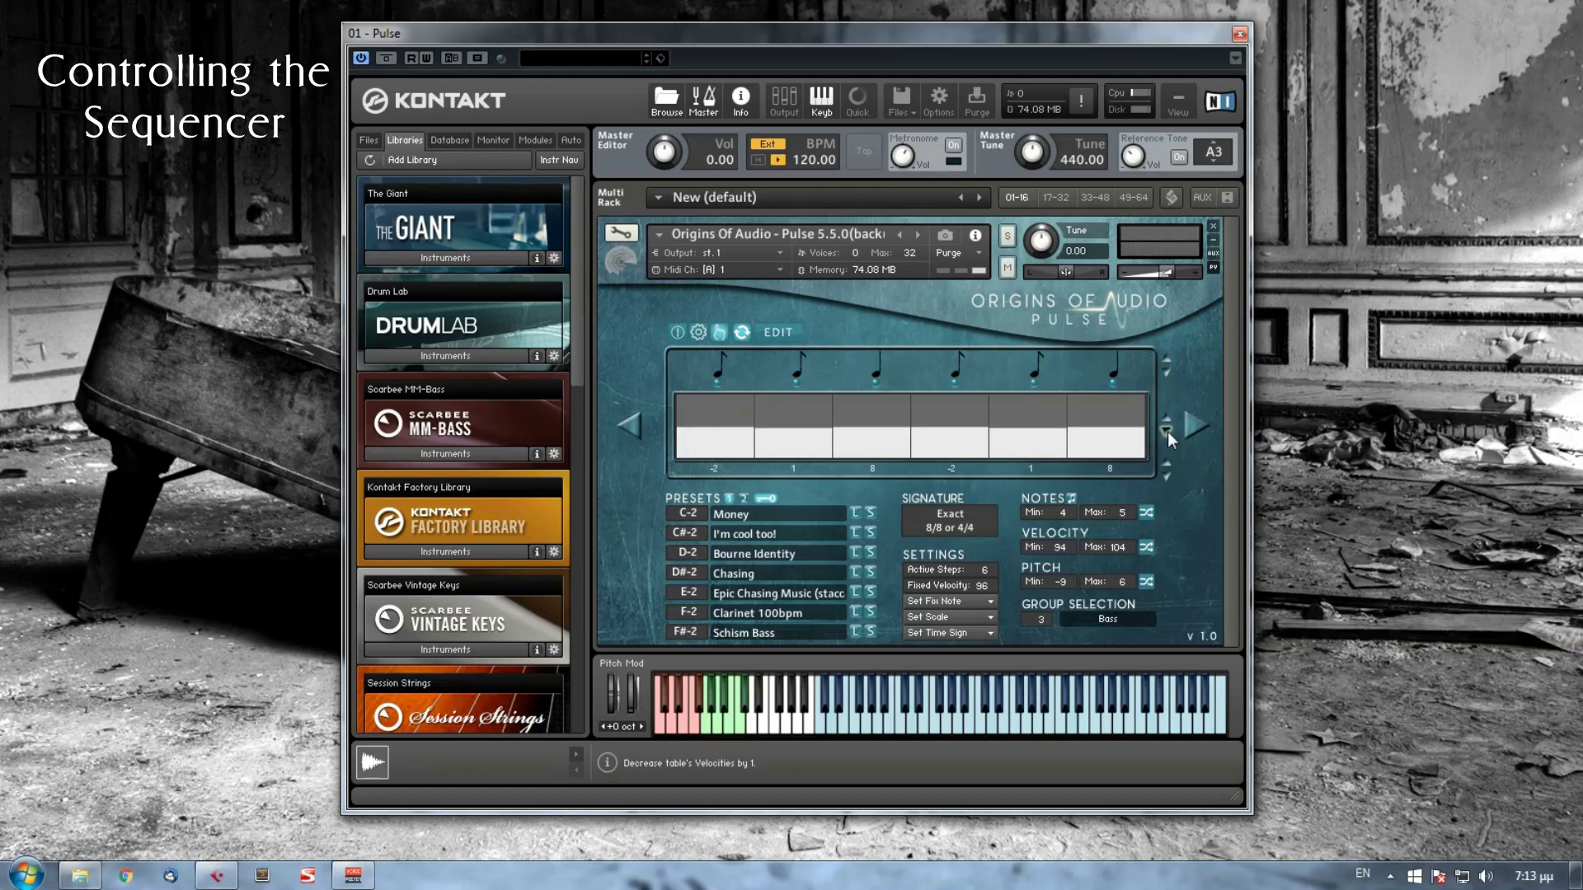
- Set the group selection to 0, Staccato, and open the Group Editor listing nine groups
{"action": "left_click", "coordinate": [1047, 617]}
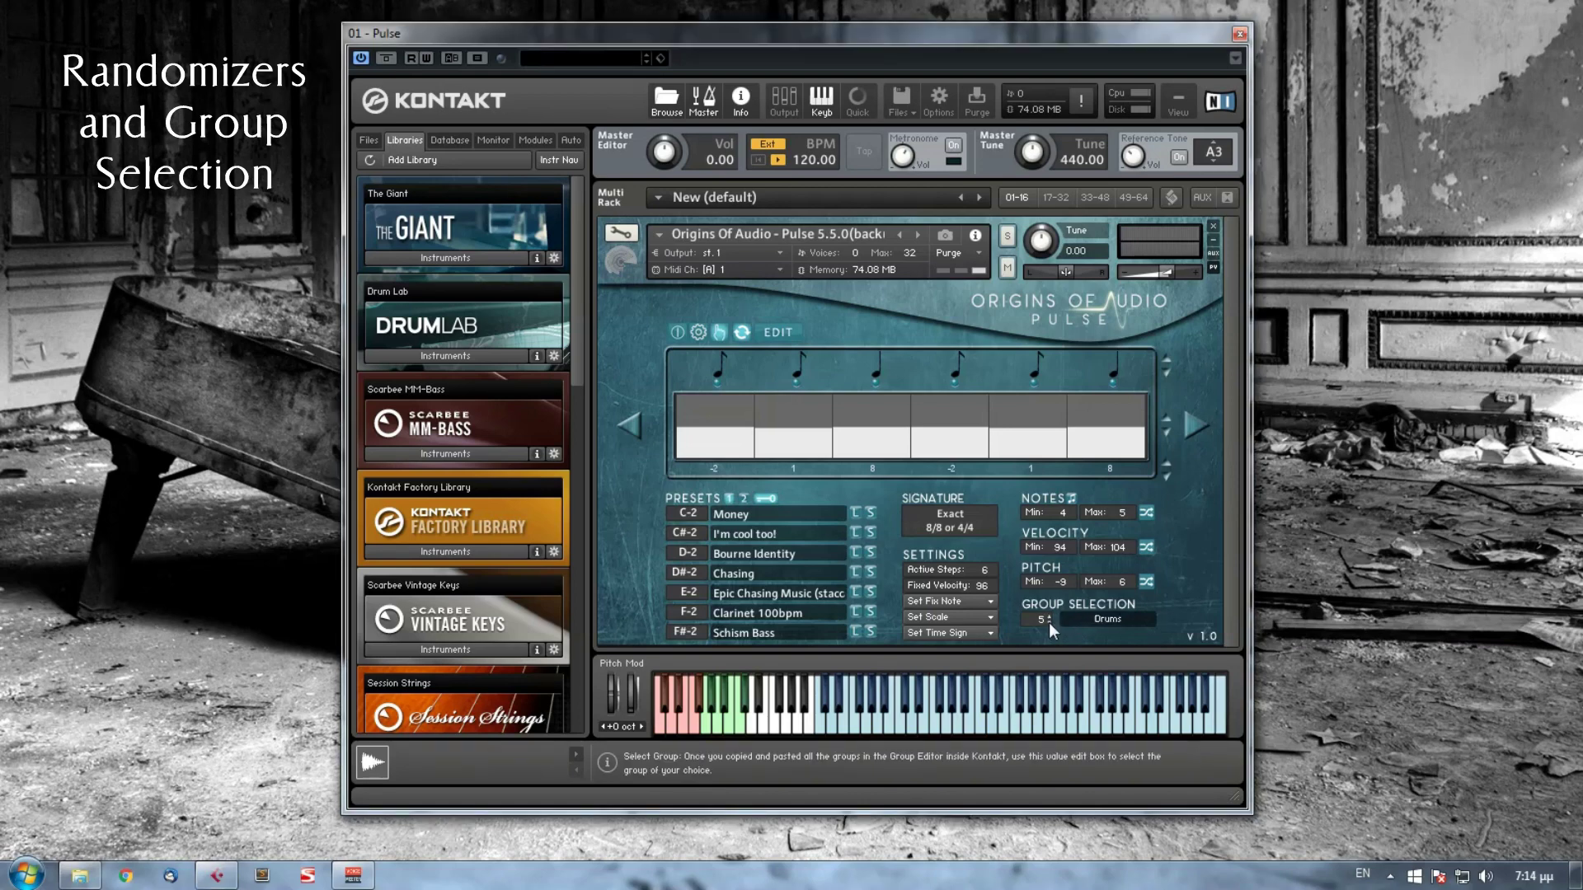
{"action": "left_click", "coordinate": [1049, 623]}
{"action": "left_click", "coordinate": [1049, 623]}
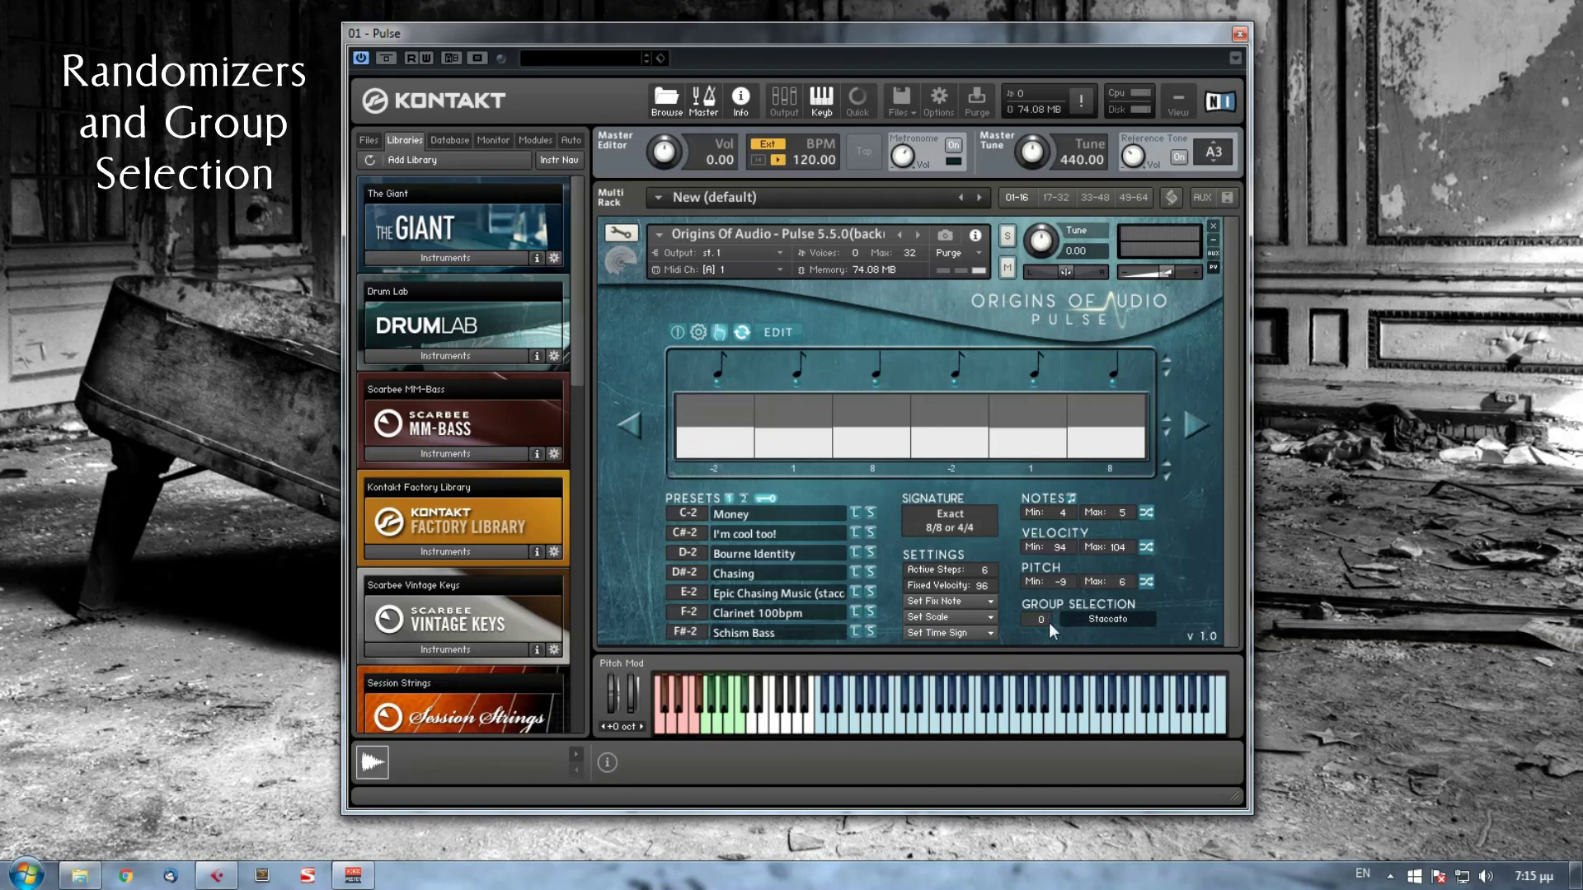
{"action": "left_click", "coordinate": [621, 234]}
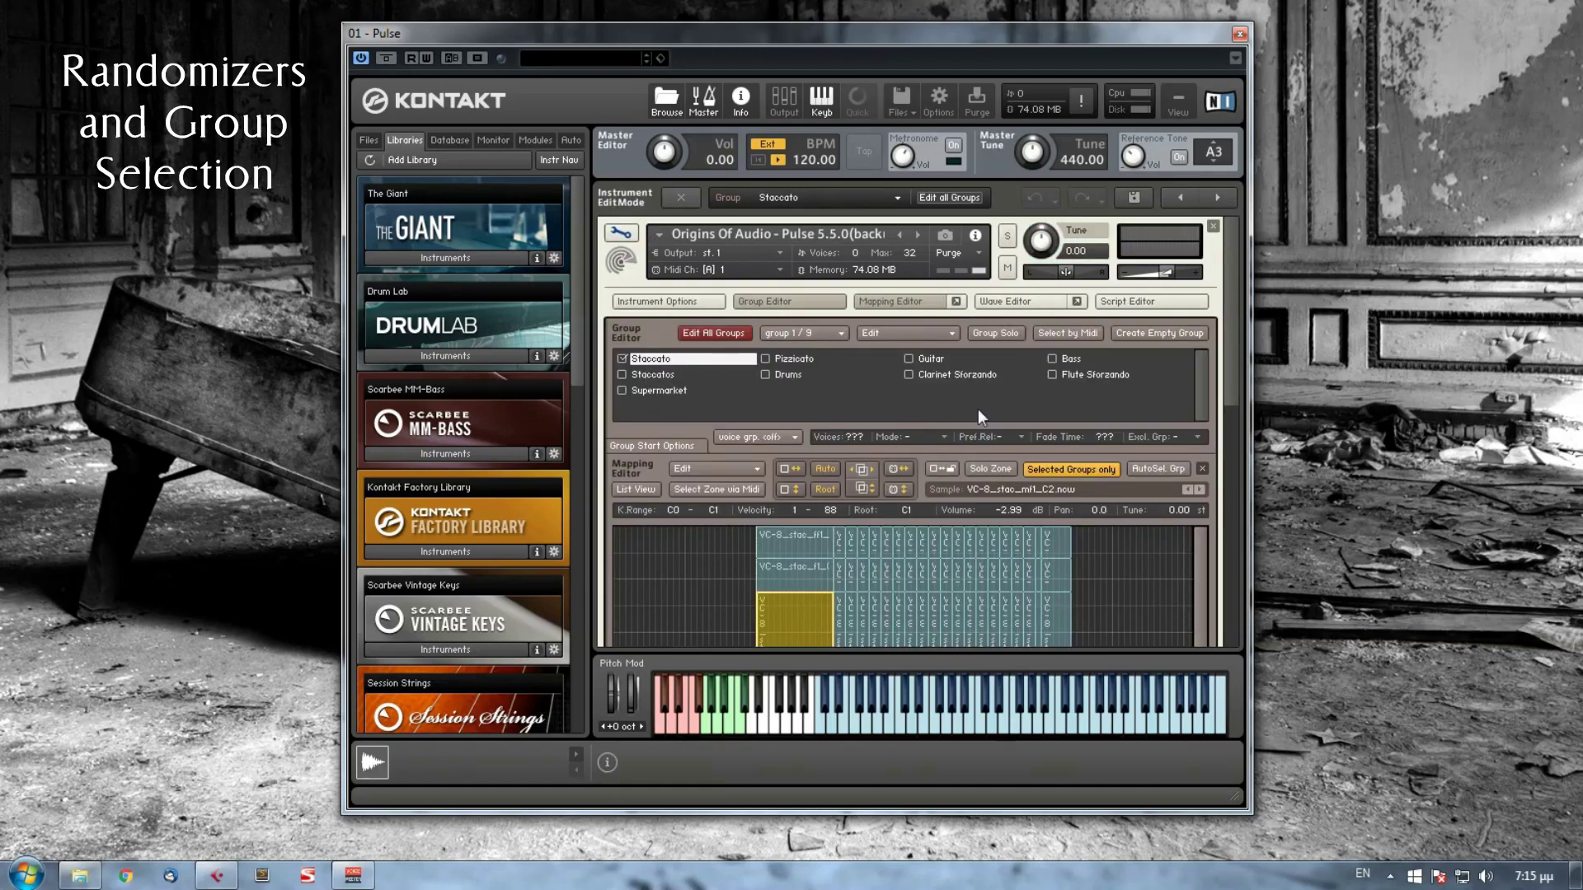
- Leave edit mode, set Pitch Min to -5, and randomize step pitches to 5, 1, 3, 2, 0, -4
{"action": "left_click", "coordinate": [688, 205]}
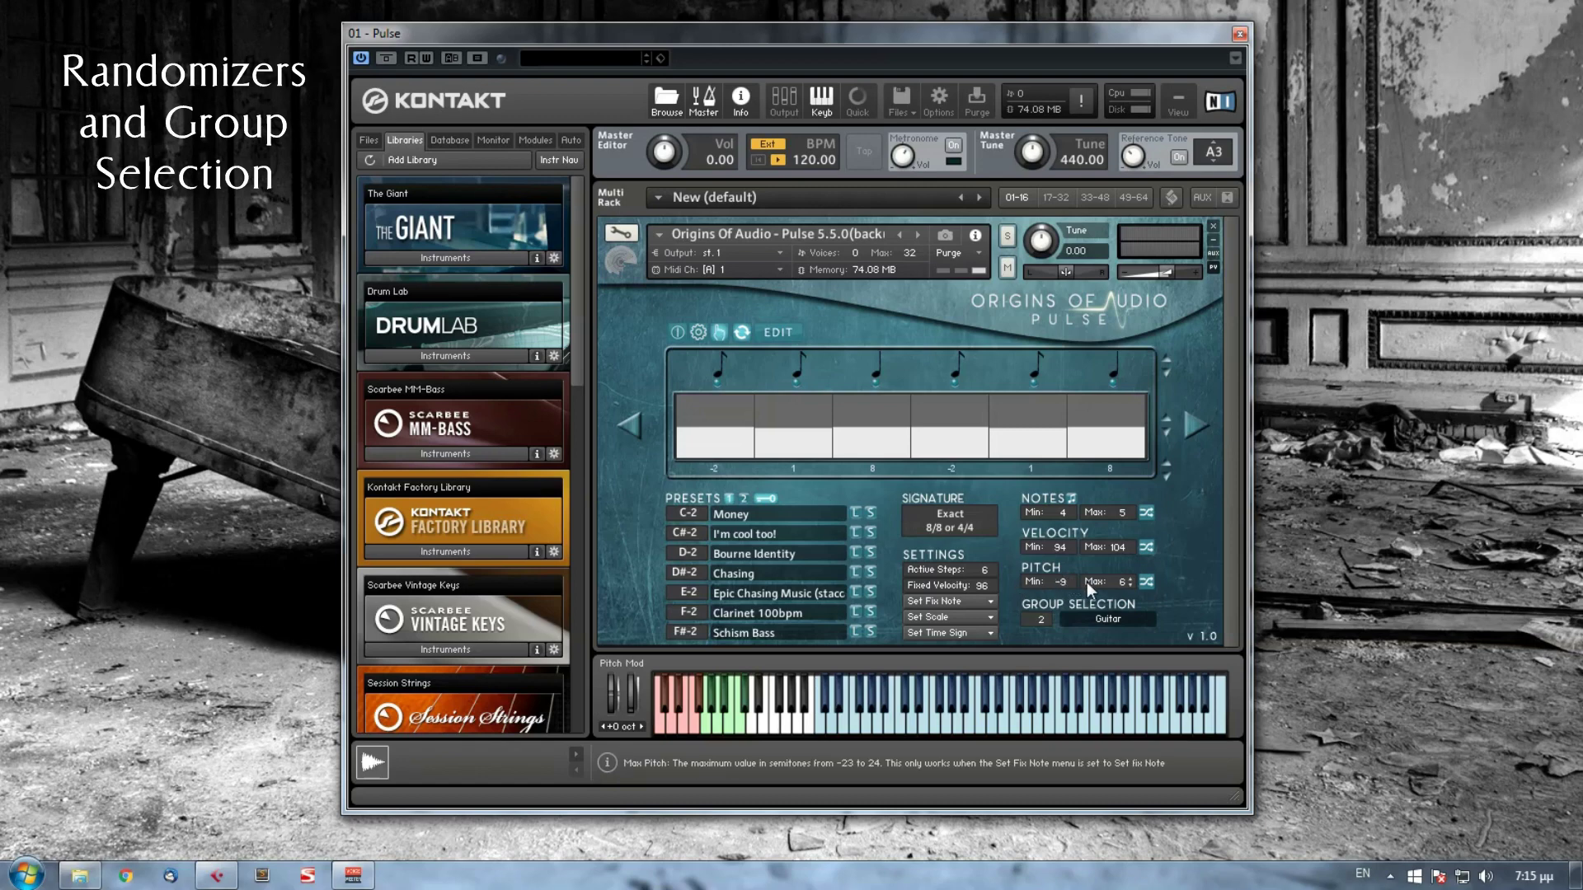
{"action": "left_click_drag", "start_coordinate": [1061, 585], "coordinate": [1060, 542]}
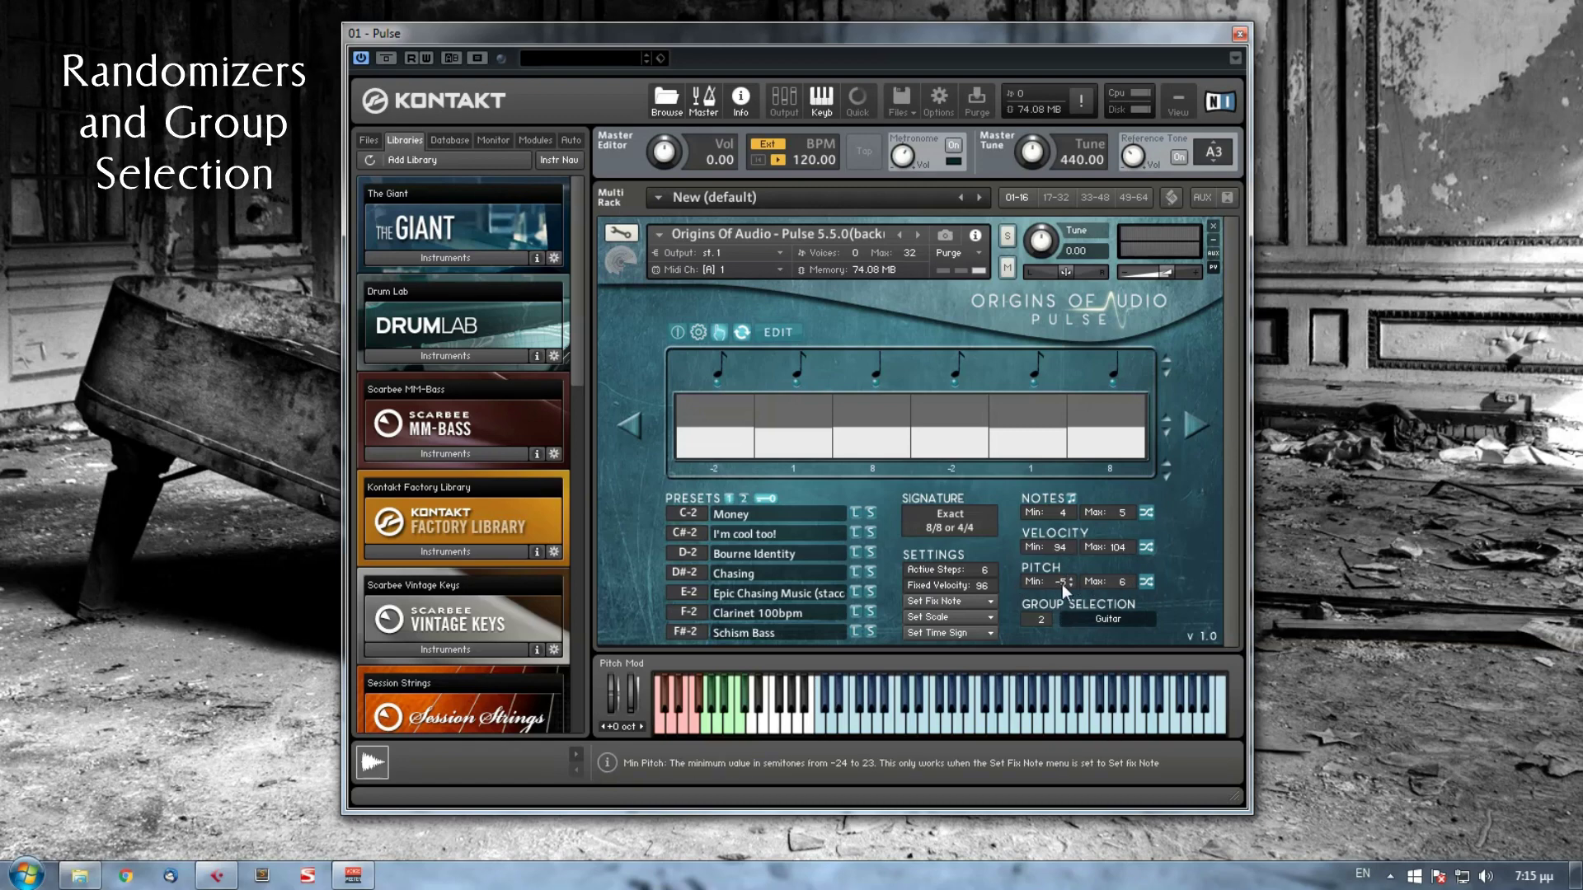
{"action": "left_click", "coordinate": [1147, 581]}
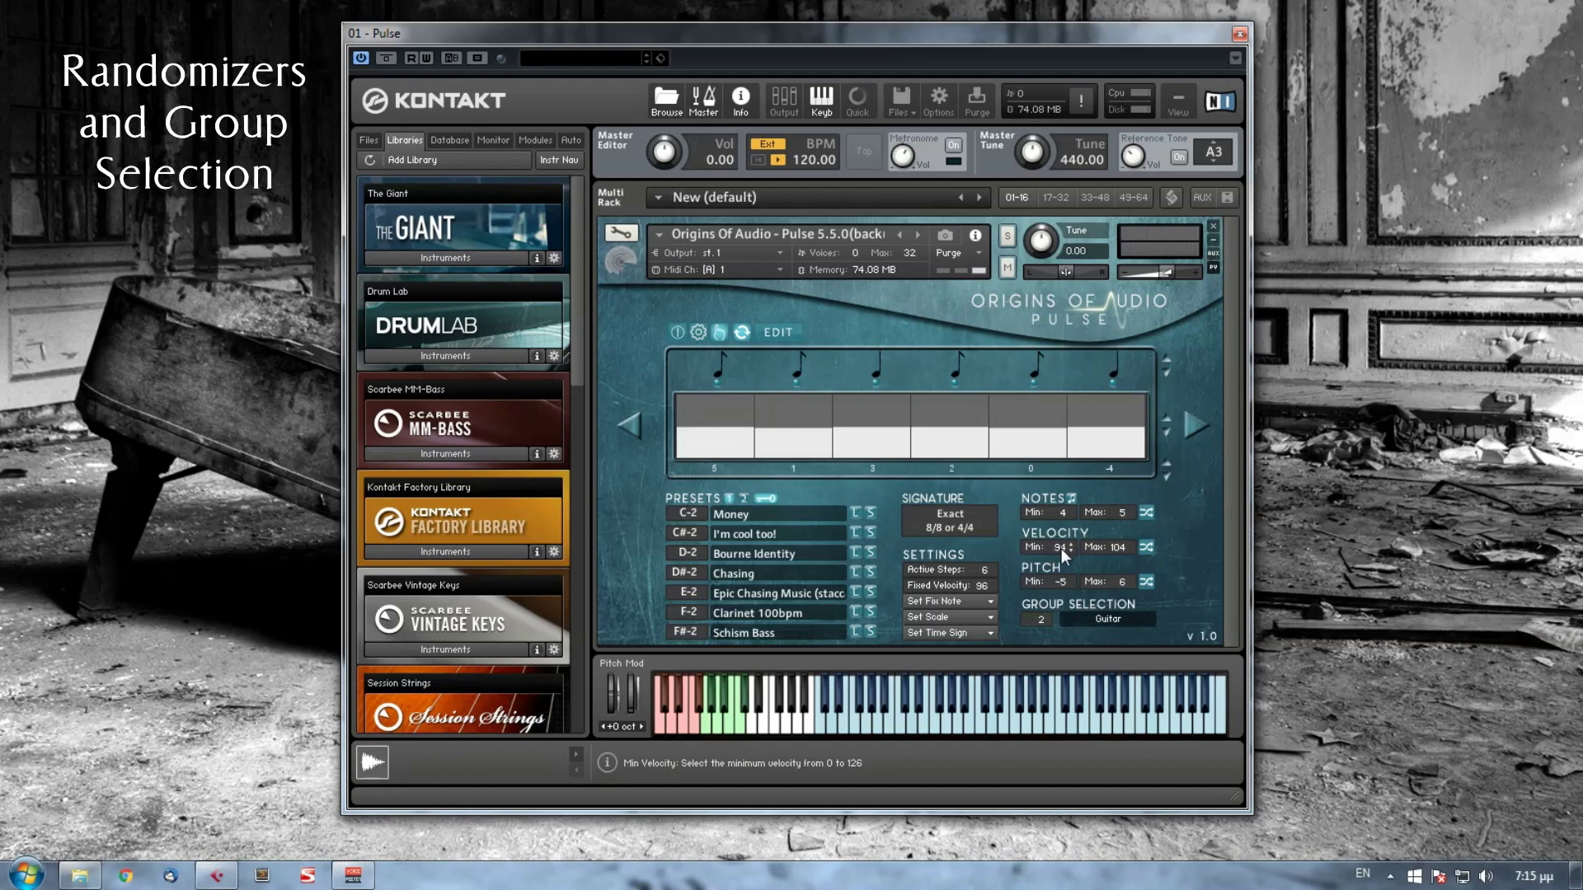
- Set Velocity Min to 0 and randomize the step velocities twice within 0 to 104
{"action": "left_click_drag", "start_coordinate": [1061, 547], "coordinate": [1071, 661]}
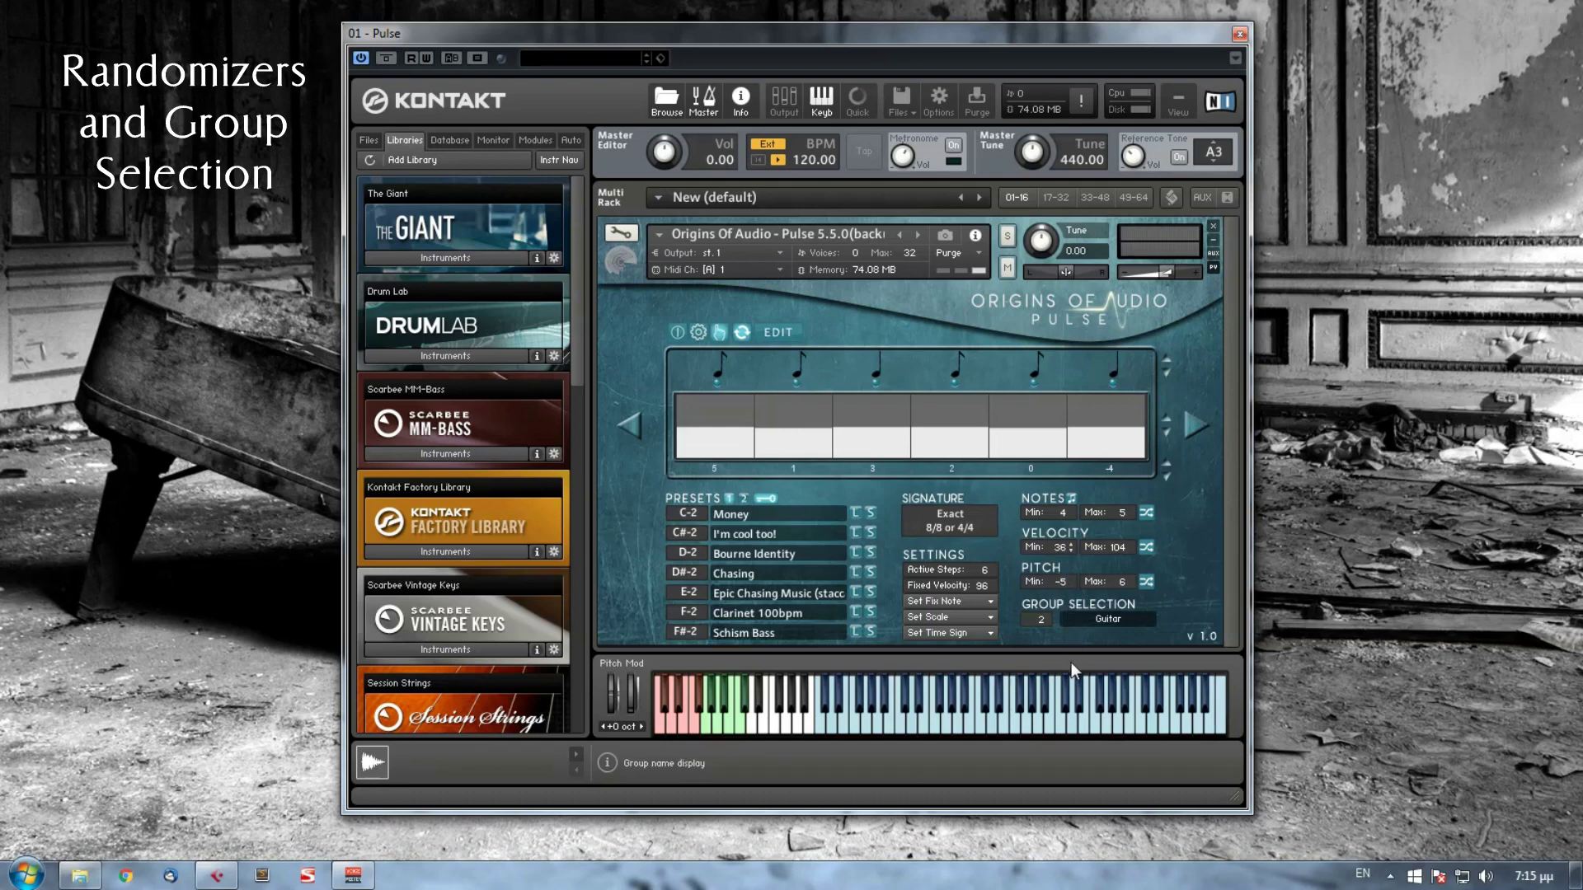
{"action": "left_click", "coordinate": [1146, 548]}
{"action": "left_click", "coordinate": [1146, 548]}
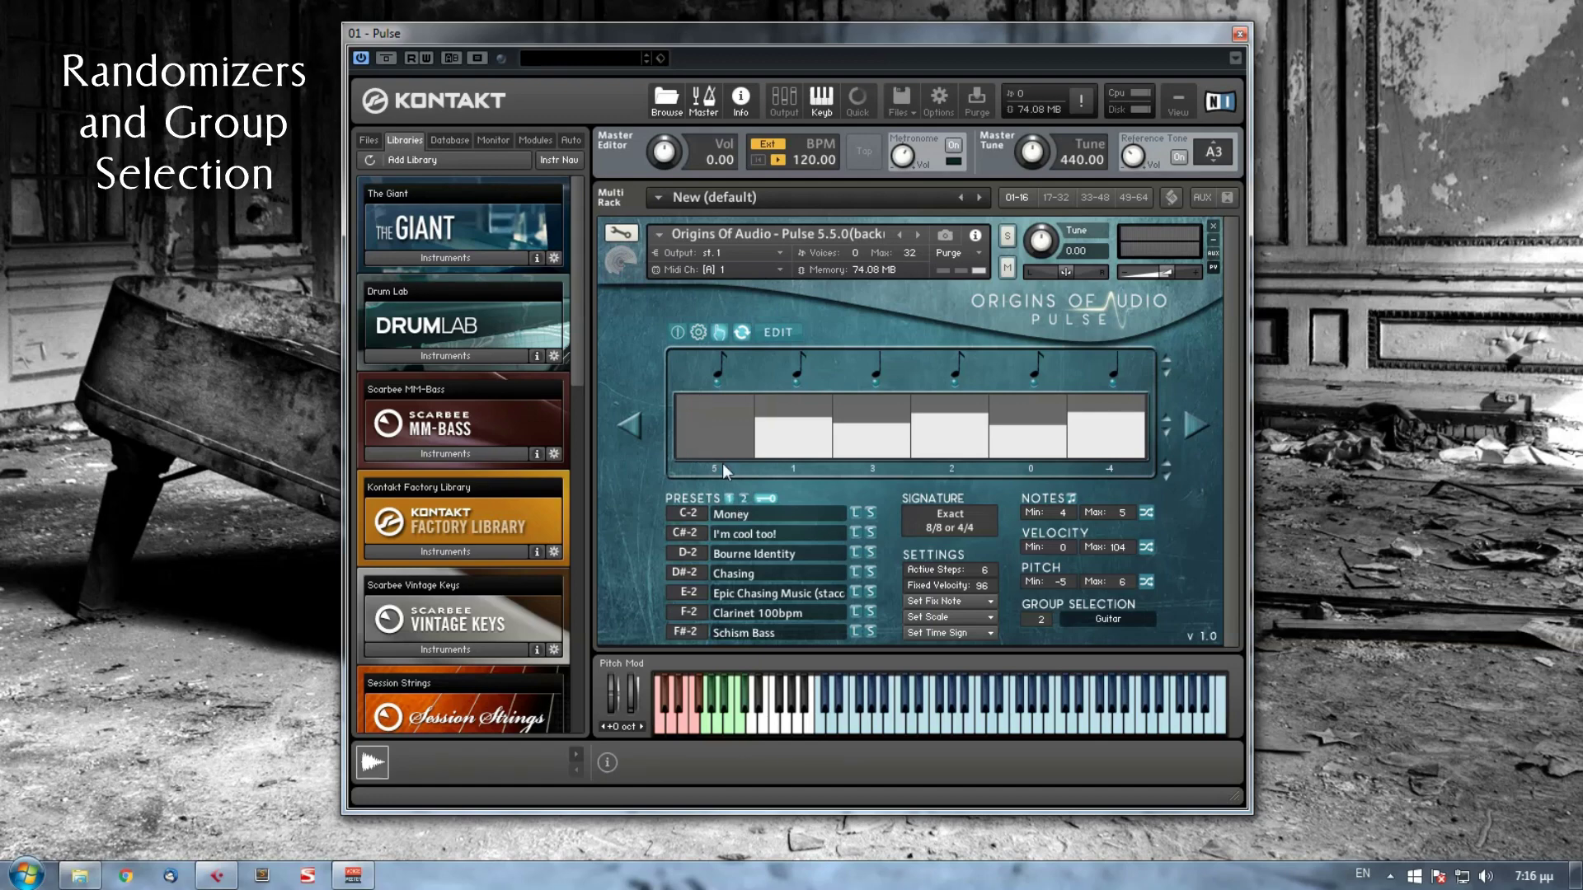
- Raise step 1's velocity, empty step 4's, and switch the played group to 3, Bass
{"action": "left_click", "coordinate": [722, 423]}
{"action": "left_click_drag", "start_coordinate": [932, 422], "coordinate": [953, 478]}
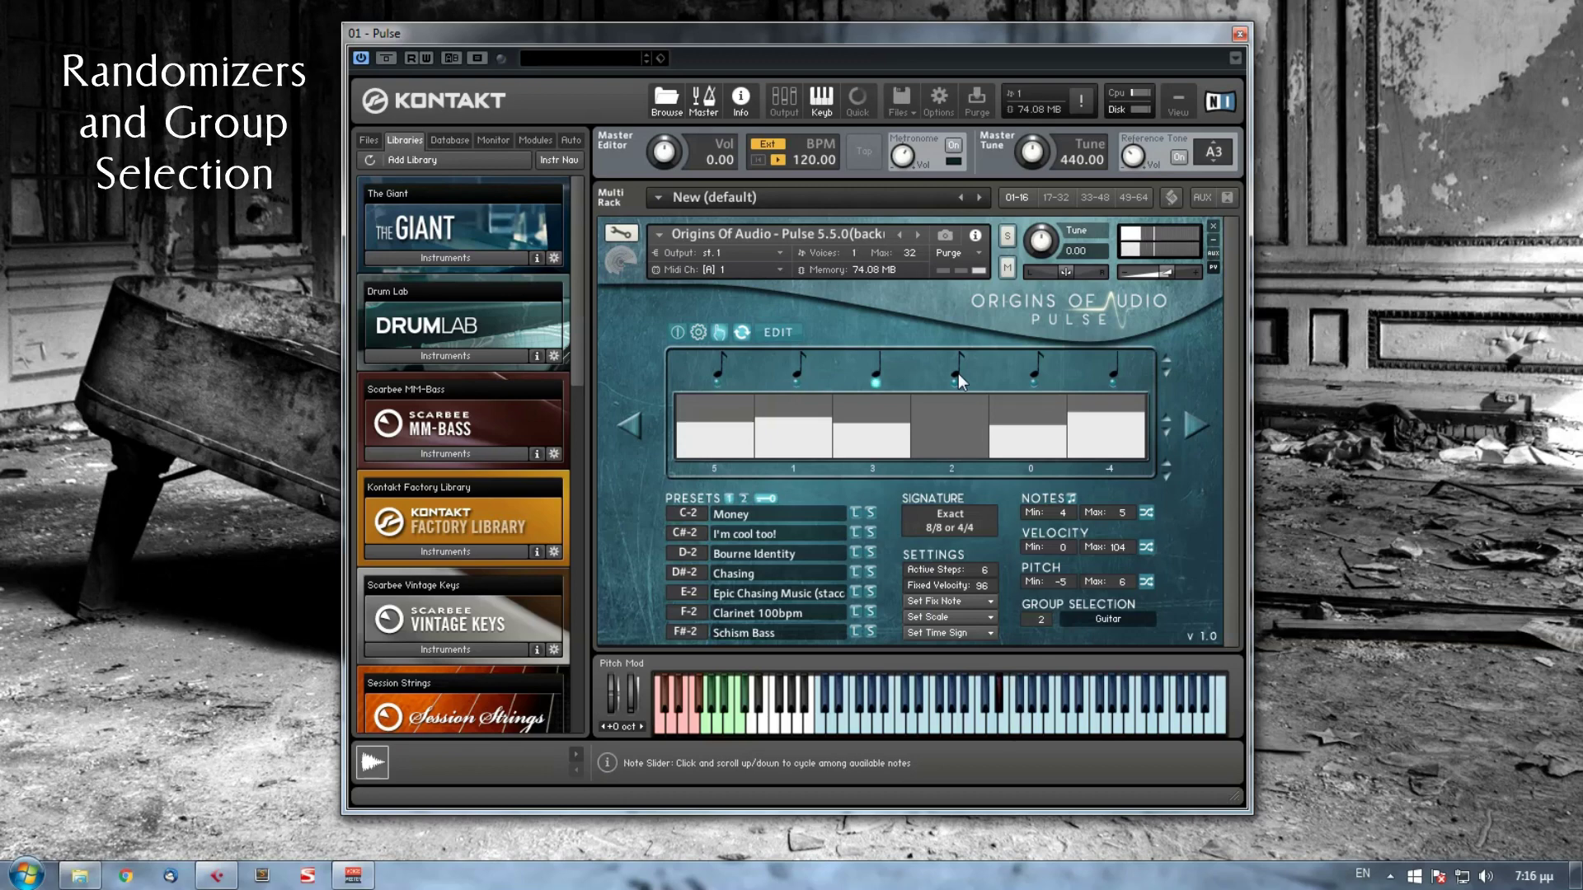
{"action": "left_click", "coordinate": [1051, 620]}
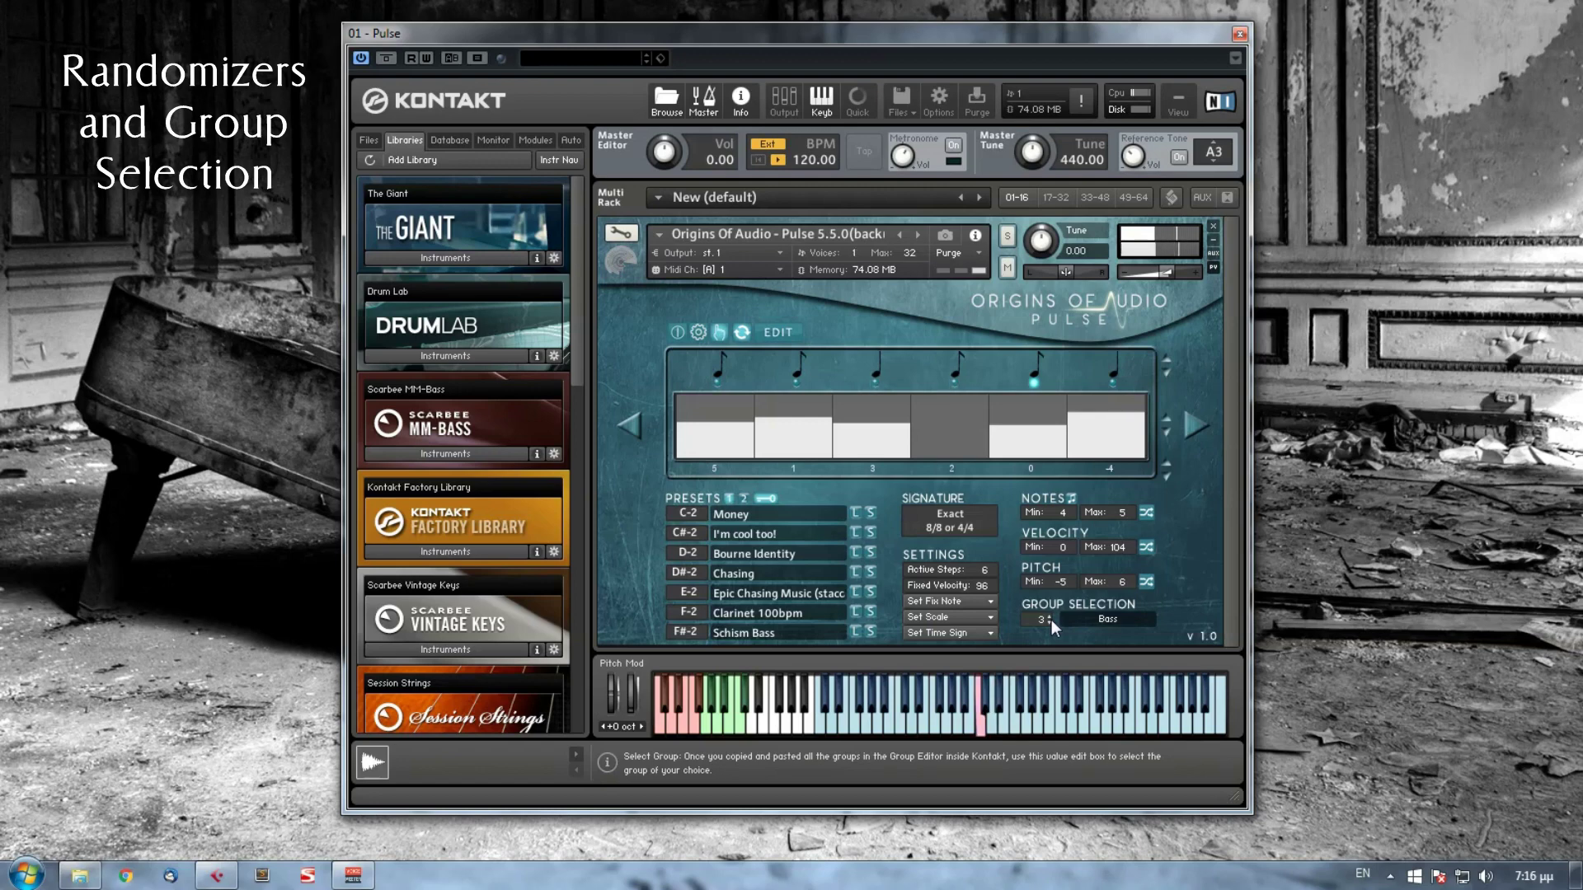
- Shorten step 4's note value twice, then set it back to a quarter note
{"action": "left_click", "coordinate": [965, 359]}
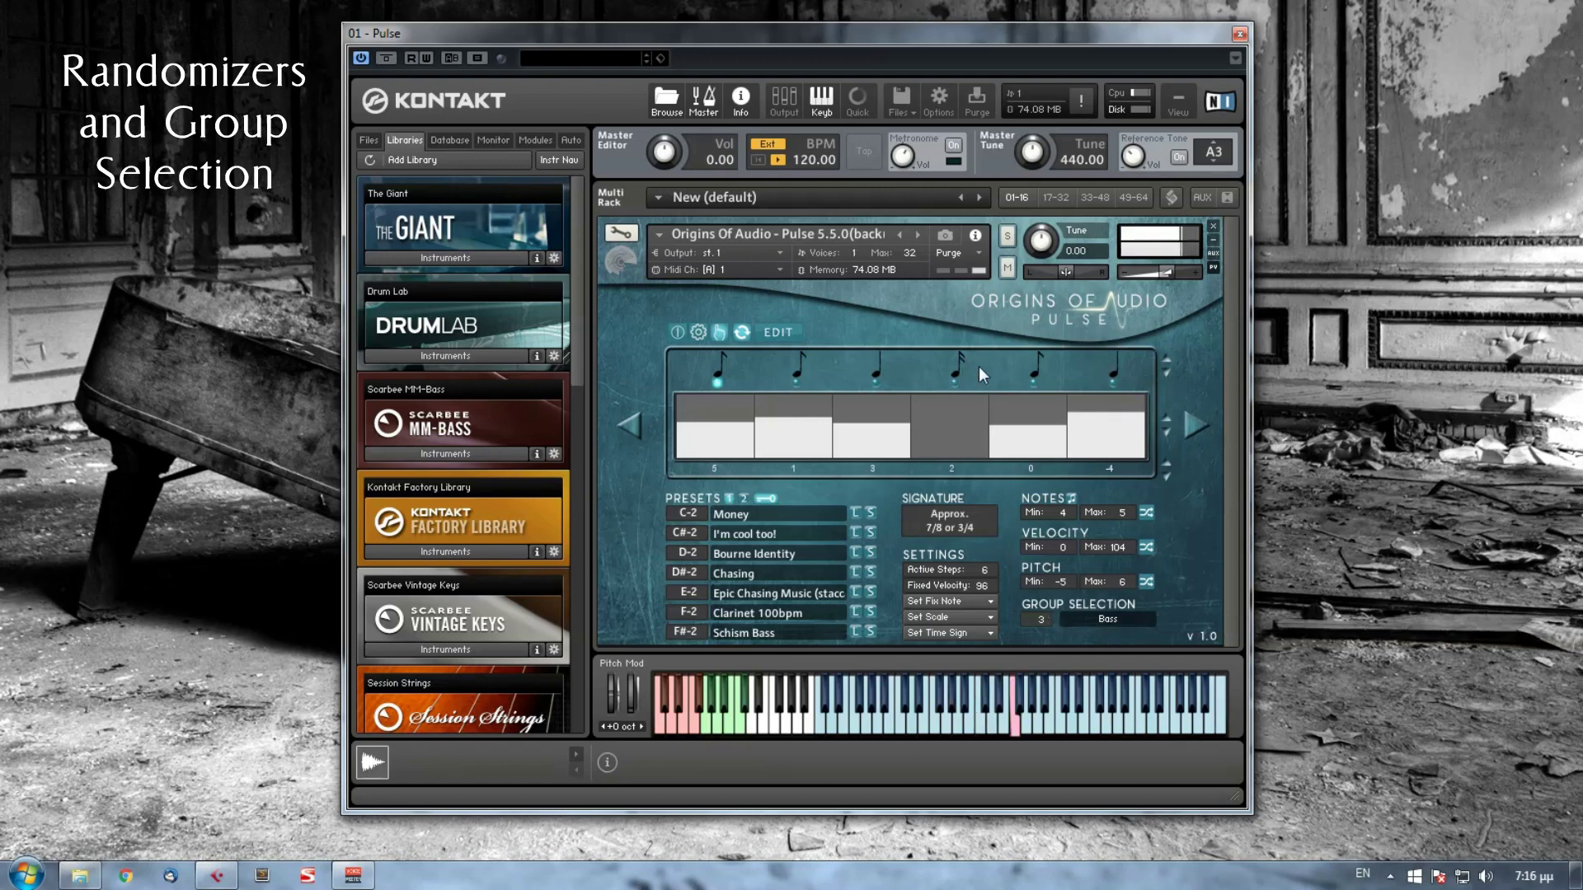
{"action": "left_click", "coordinate": [957, 374]}
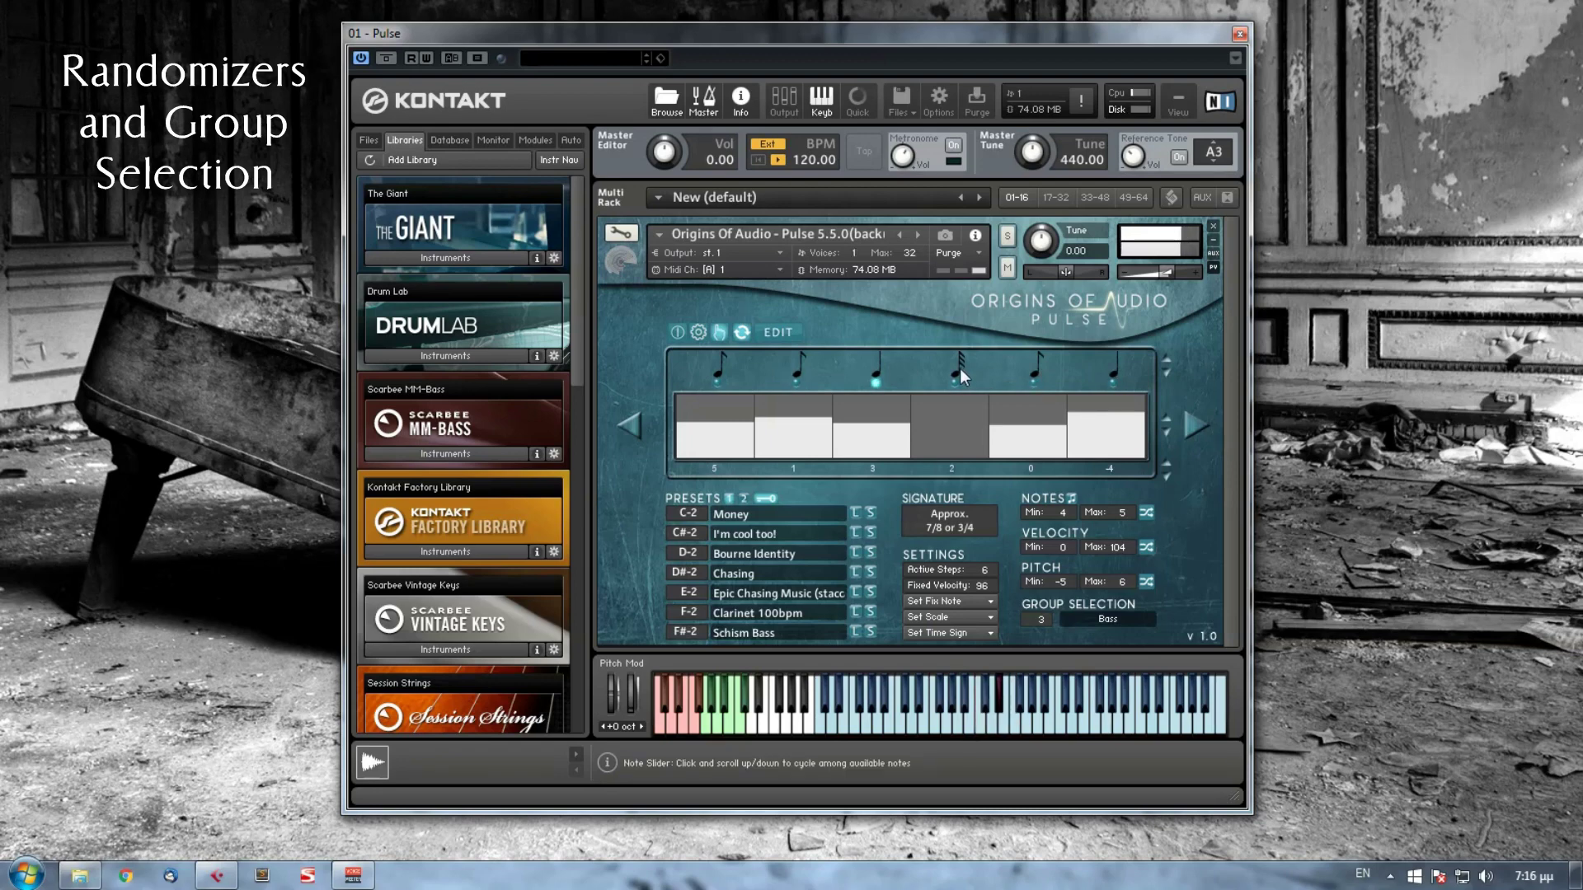
{"action": "left_click", "coordinate": [958, 377]}
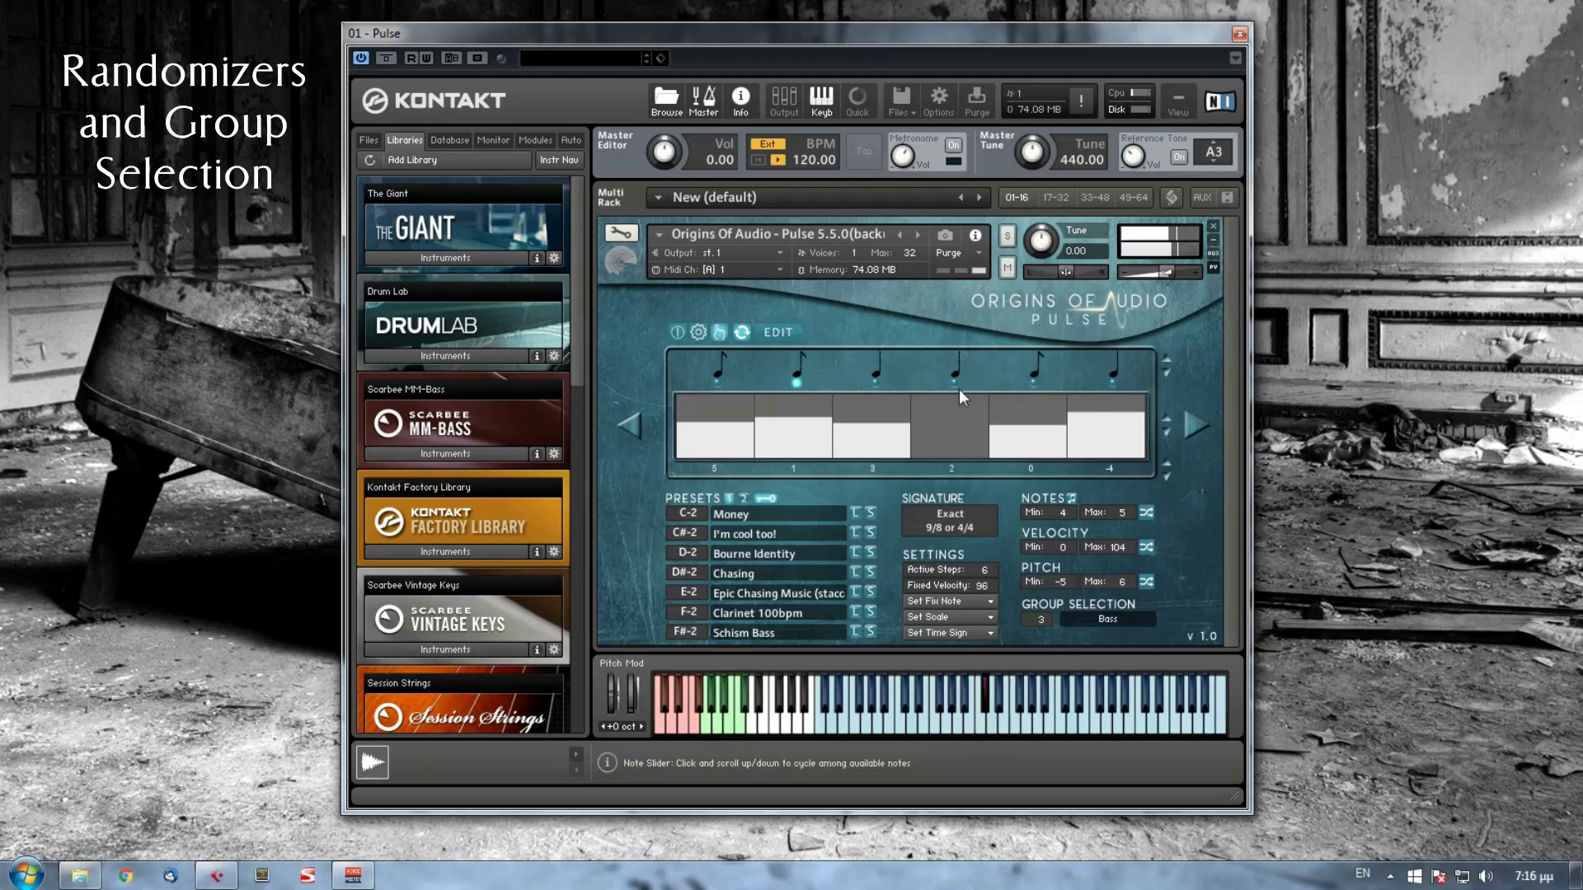
- Restrict the Notes randomizer to half and eighth note lengths, then randomize the step notes
{"action": "left_click", "coordinate": [1072, 499]}
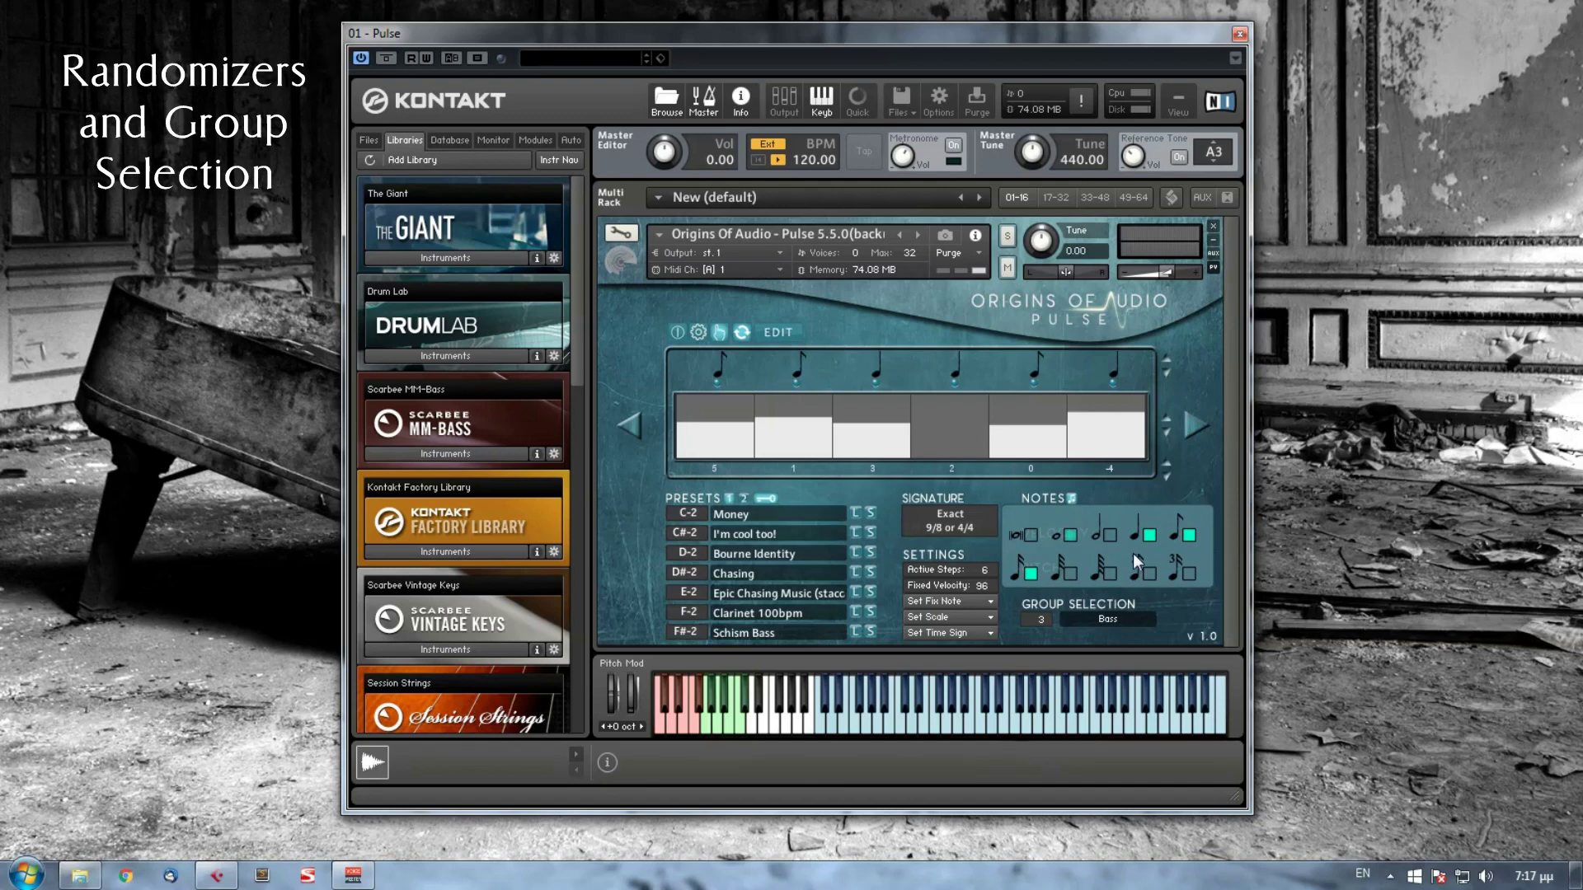
{"action": "left_click", "coordinate": [1149, 535]}
{"action": "left_click", "coordinate": [1186, 536]}
{"action": "left_click", "coordinate": [1109, 535]}
{"action": "left_click", "coordinate": [1069, 535]}
{"action": "left_click", "coordinate": [1108, 535]}
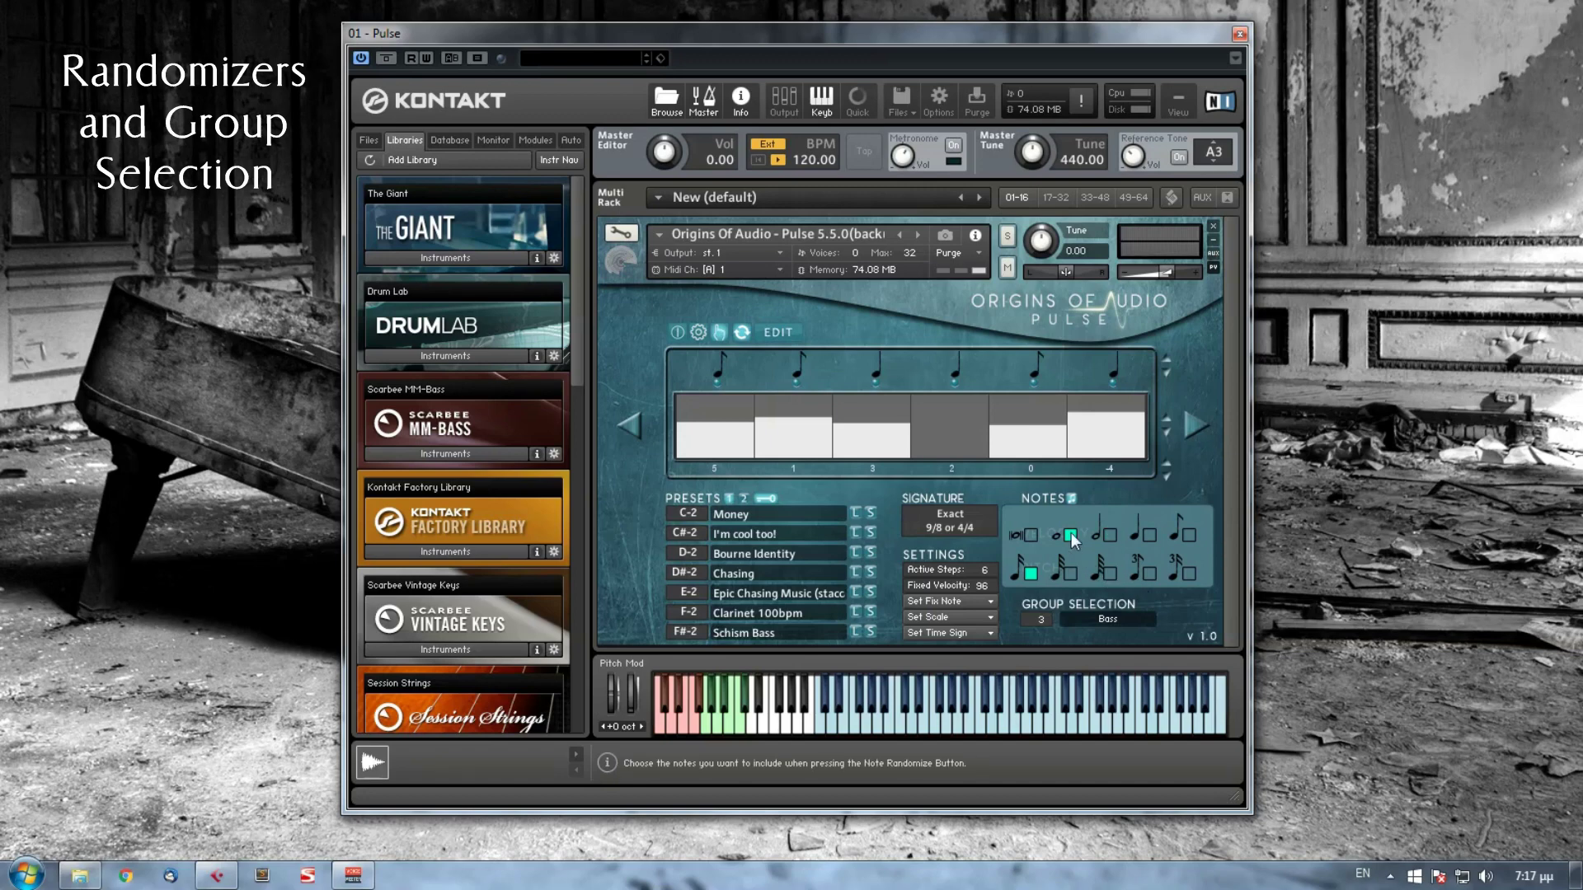
{"action": "left_click", "coordinate": [1108, 534]}
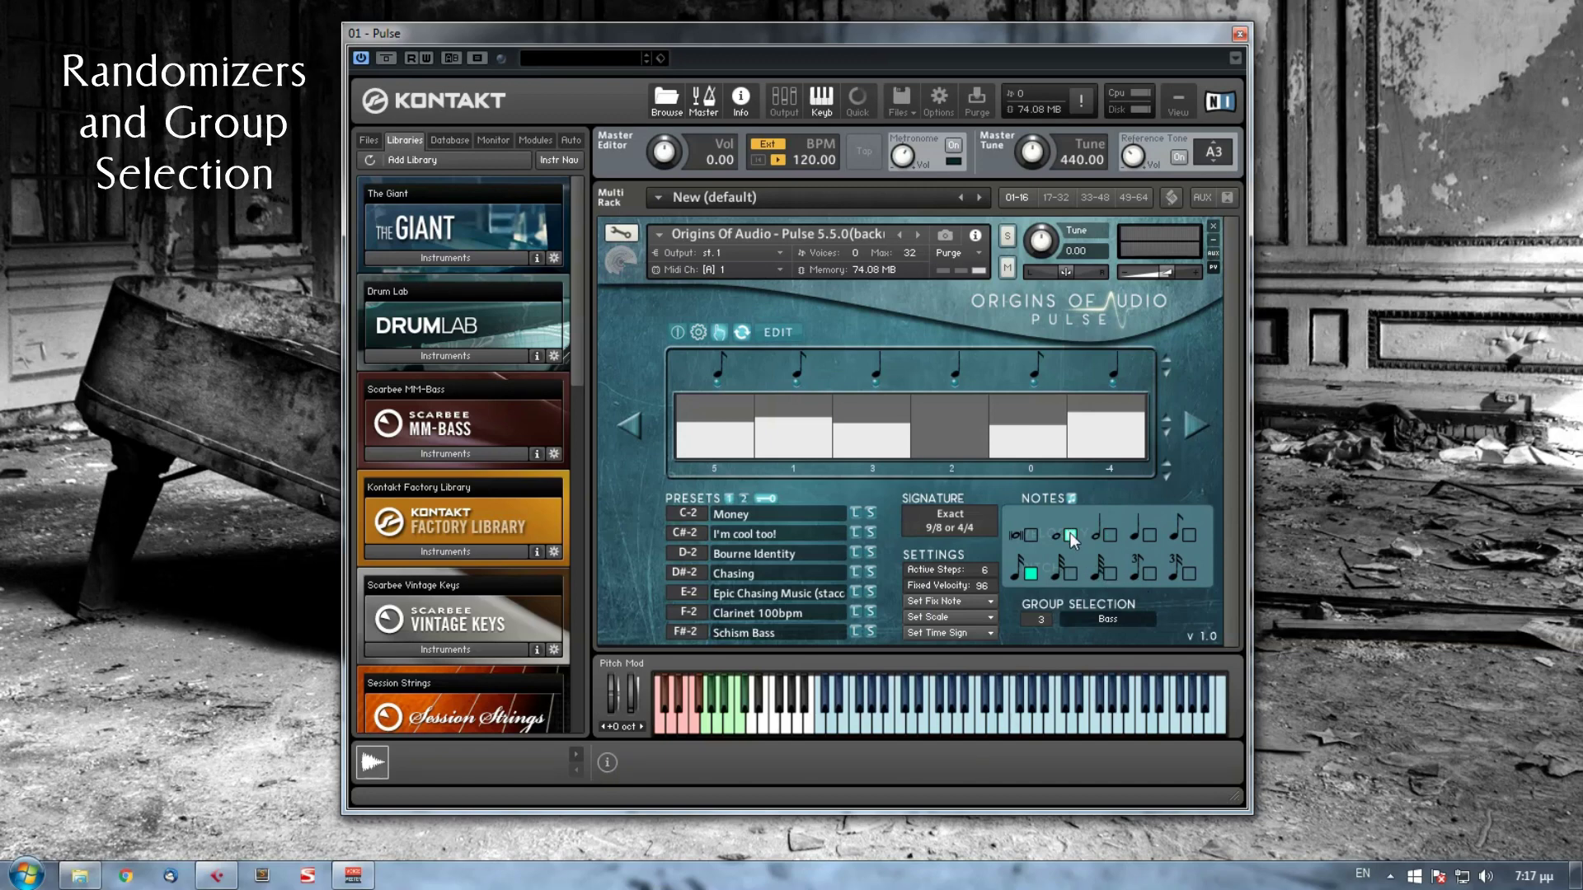
{"action": "left_click", "coordinate": [1189, 536]}
{"action": "left_click", "coordinate": [1072, 500]}
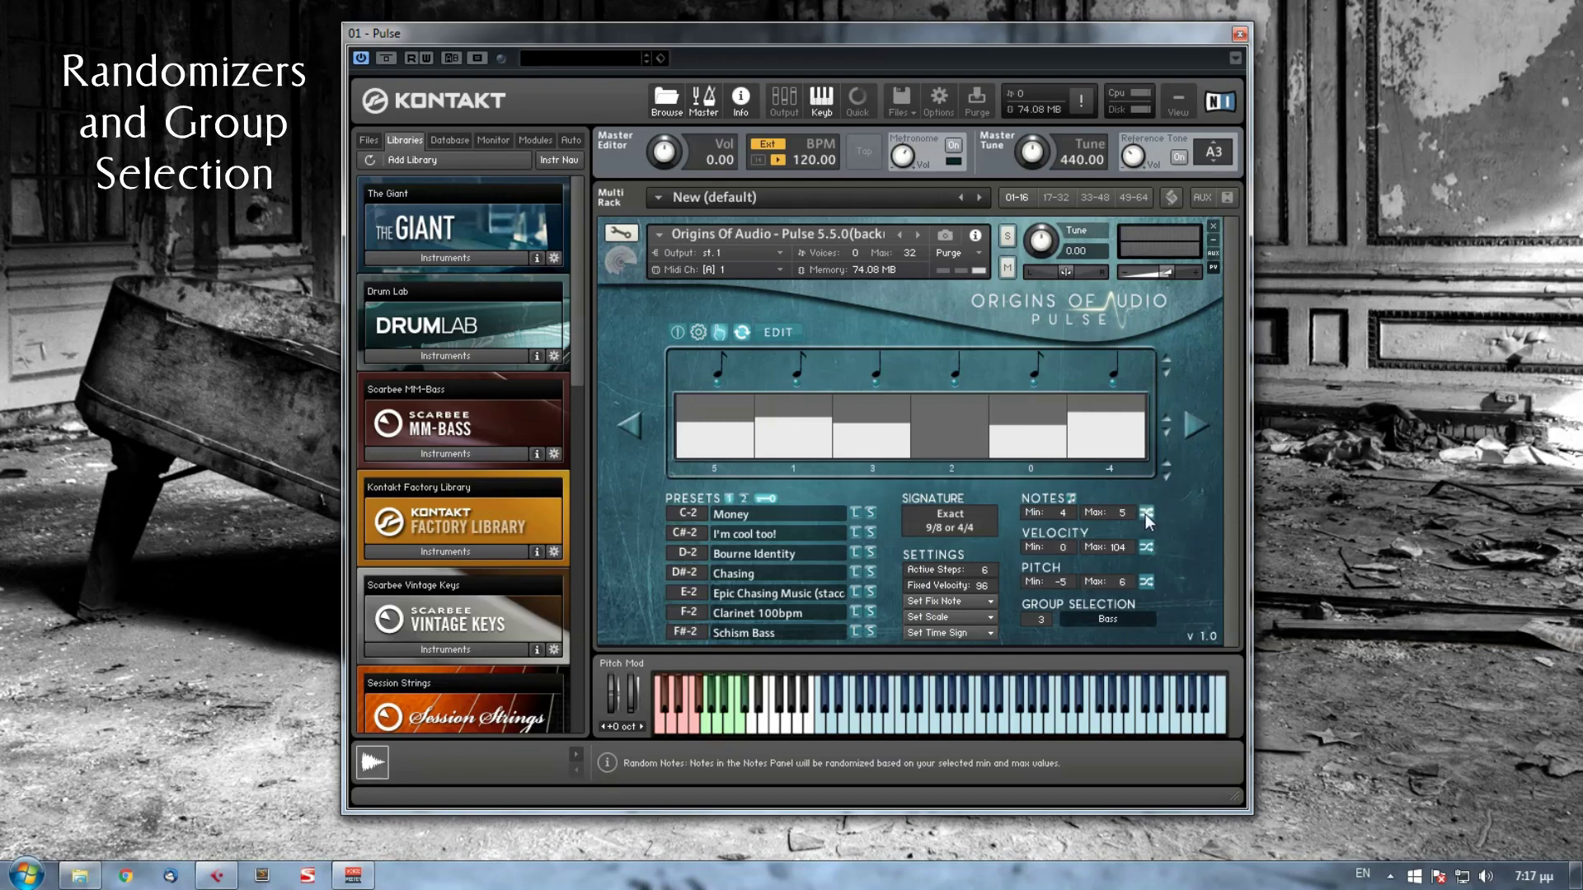
{"action": "left_click", "coordinate": [1145, 513]}
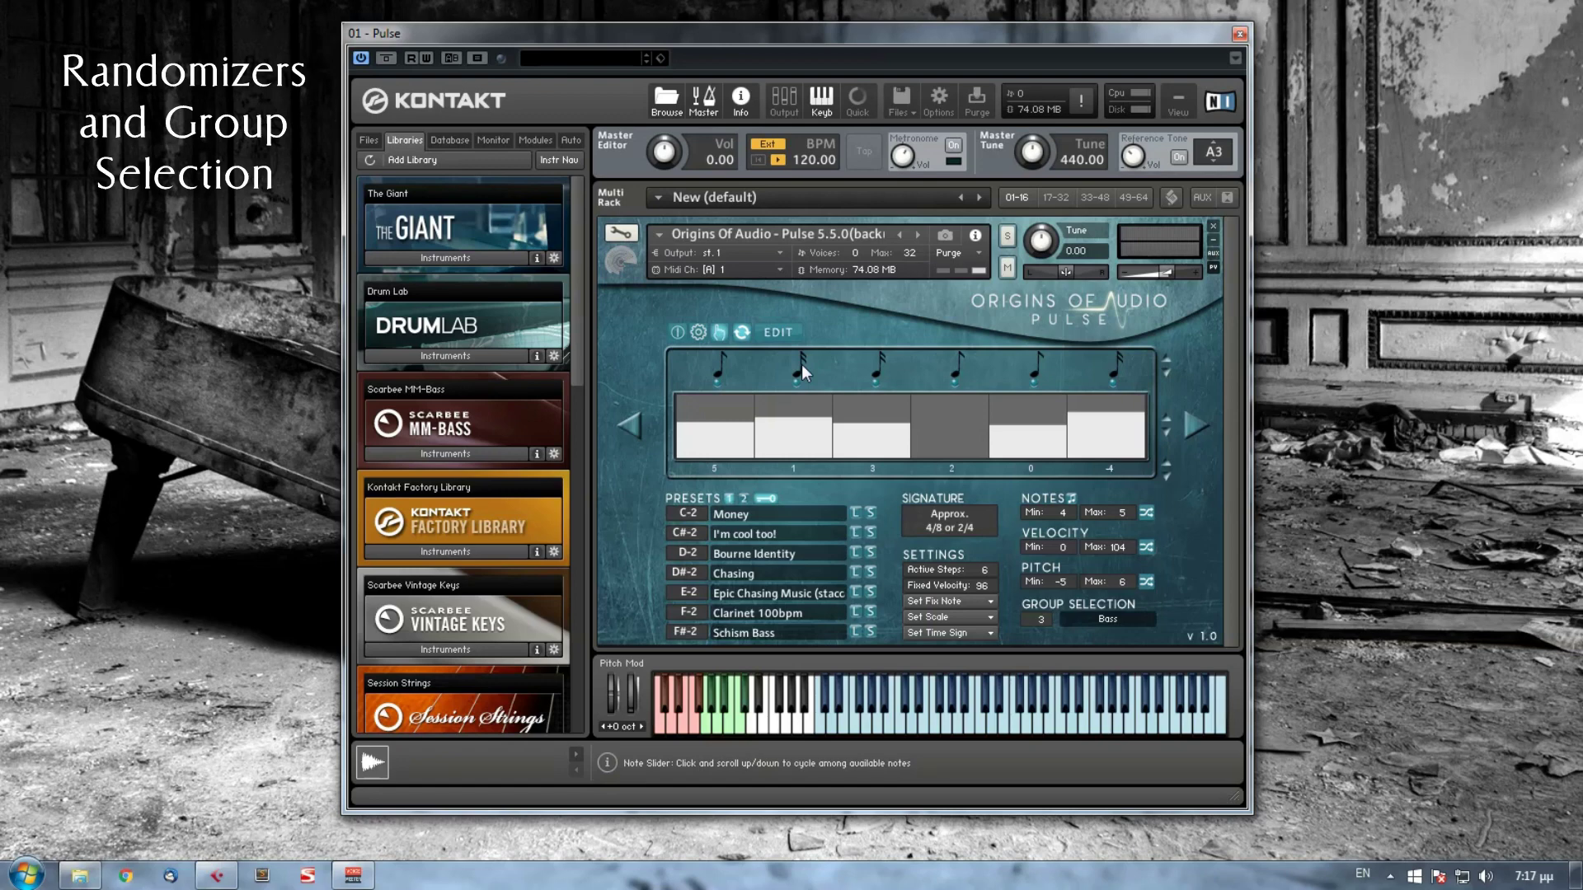
- Untick the quarter and sixteenth note lengths to clear the restrictions, then randomize the notes
{"action": "left_click", "coordinate": [1072, 499]}
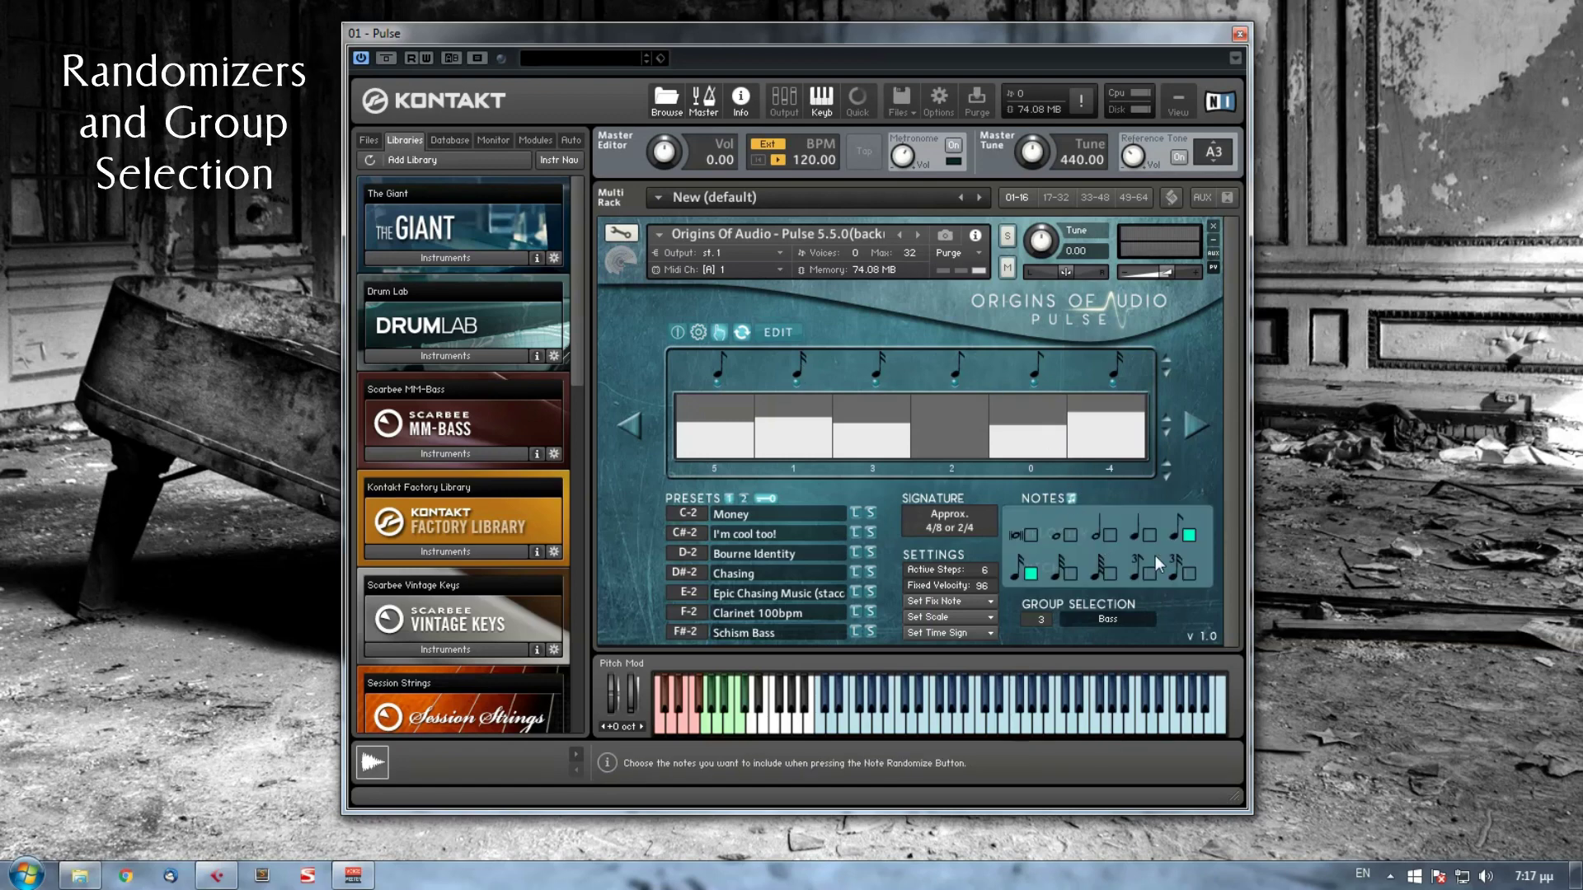
{"action": "left_click", "coordinate": [1190, 535]}
{"action": "left_click", "coordinate": [1032, 574]}
{"action": "left_click", "coordinate": [1071, 498]}
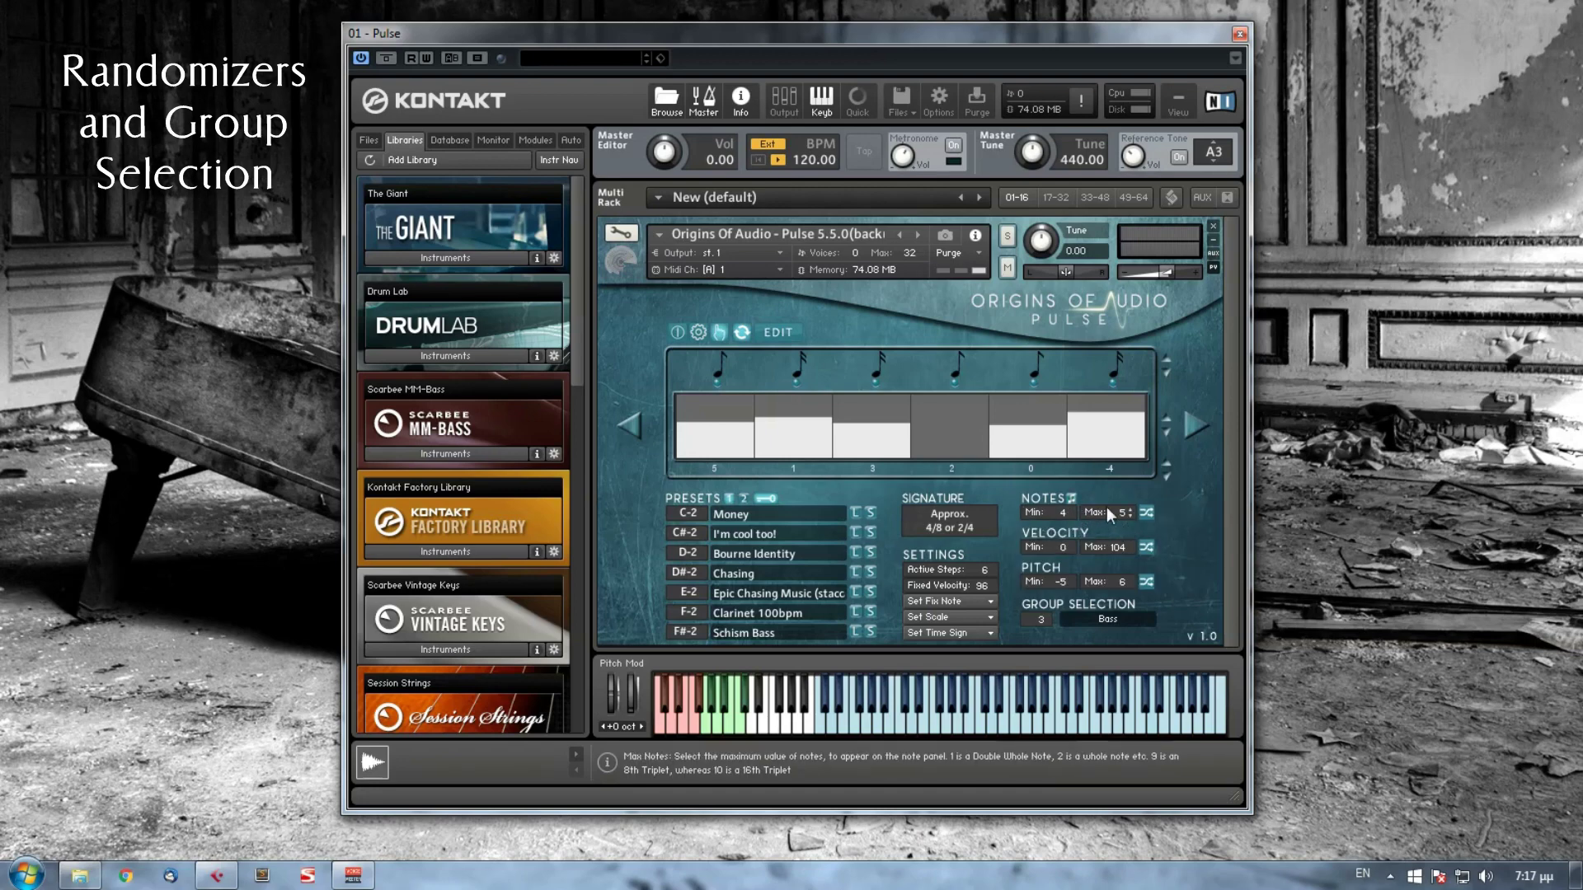
{"action": "left_click", "coordinate": [1147, 516]}
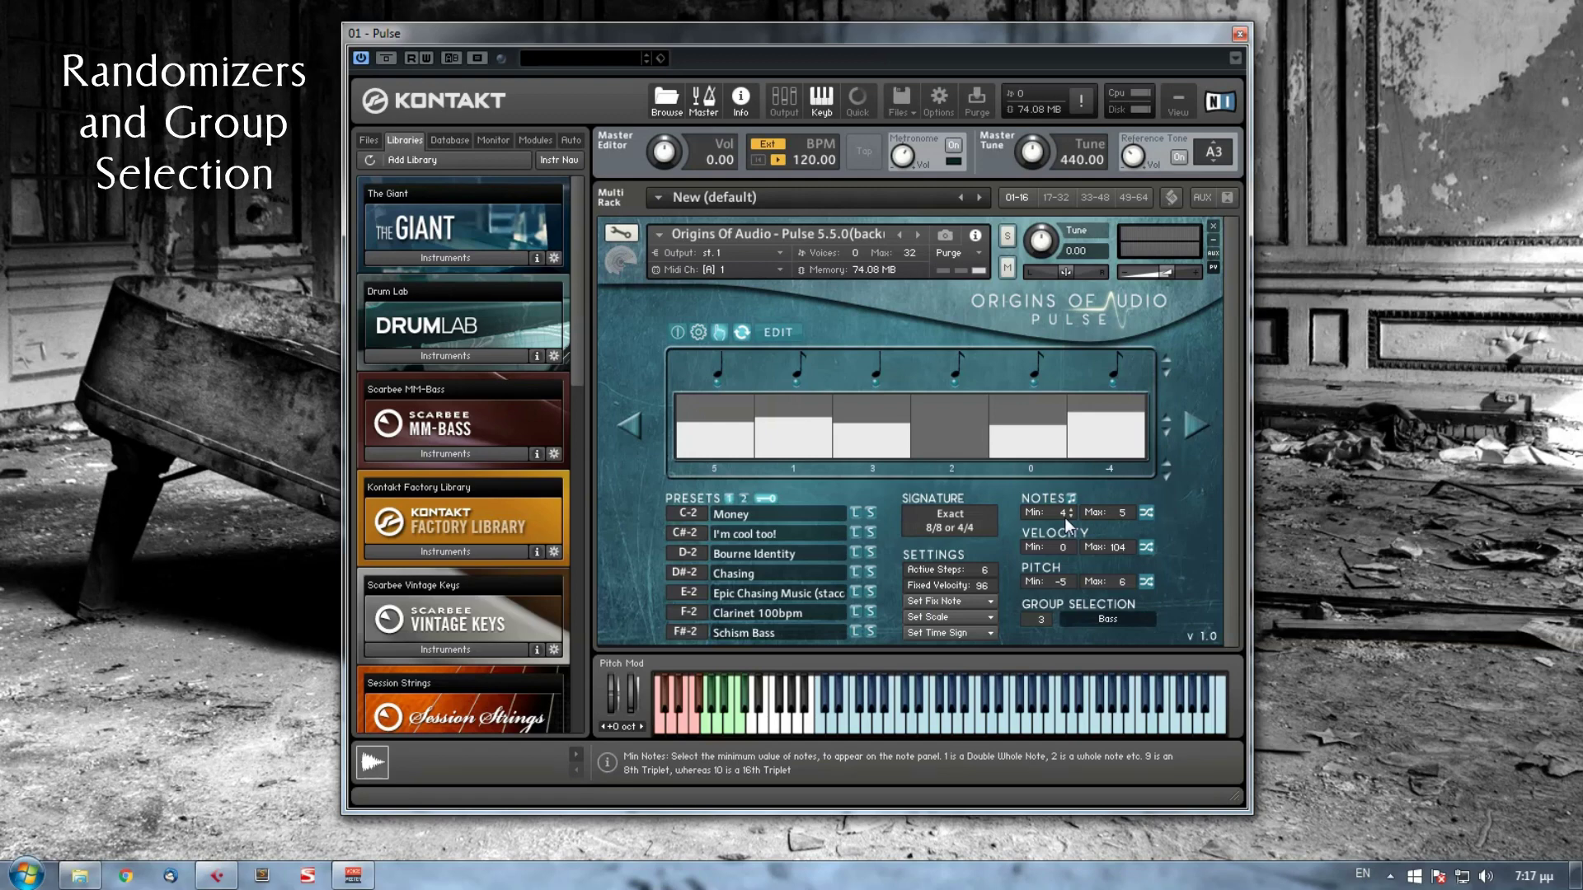
- Set Notes Min 3 and Max 6, extend to 8 active steps, and re-randomize the notes
{"action": "left_click_drag", "start_coordinate": [1065, 518], "coordinate": [1088, 566]}
{"action": "scroll", "coordinate": [1072, 512], "scroll_direction": "up", "scroll_amount": 2}
{"action": "left_click_drag", "start_coordinate": [1134, 502], "coordinate": [1130, 475]}
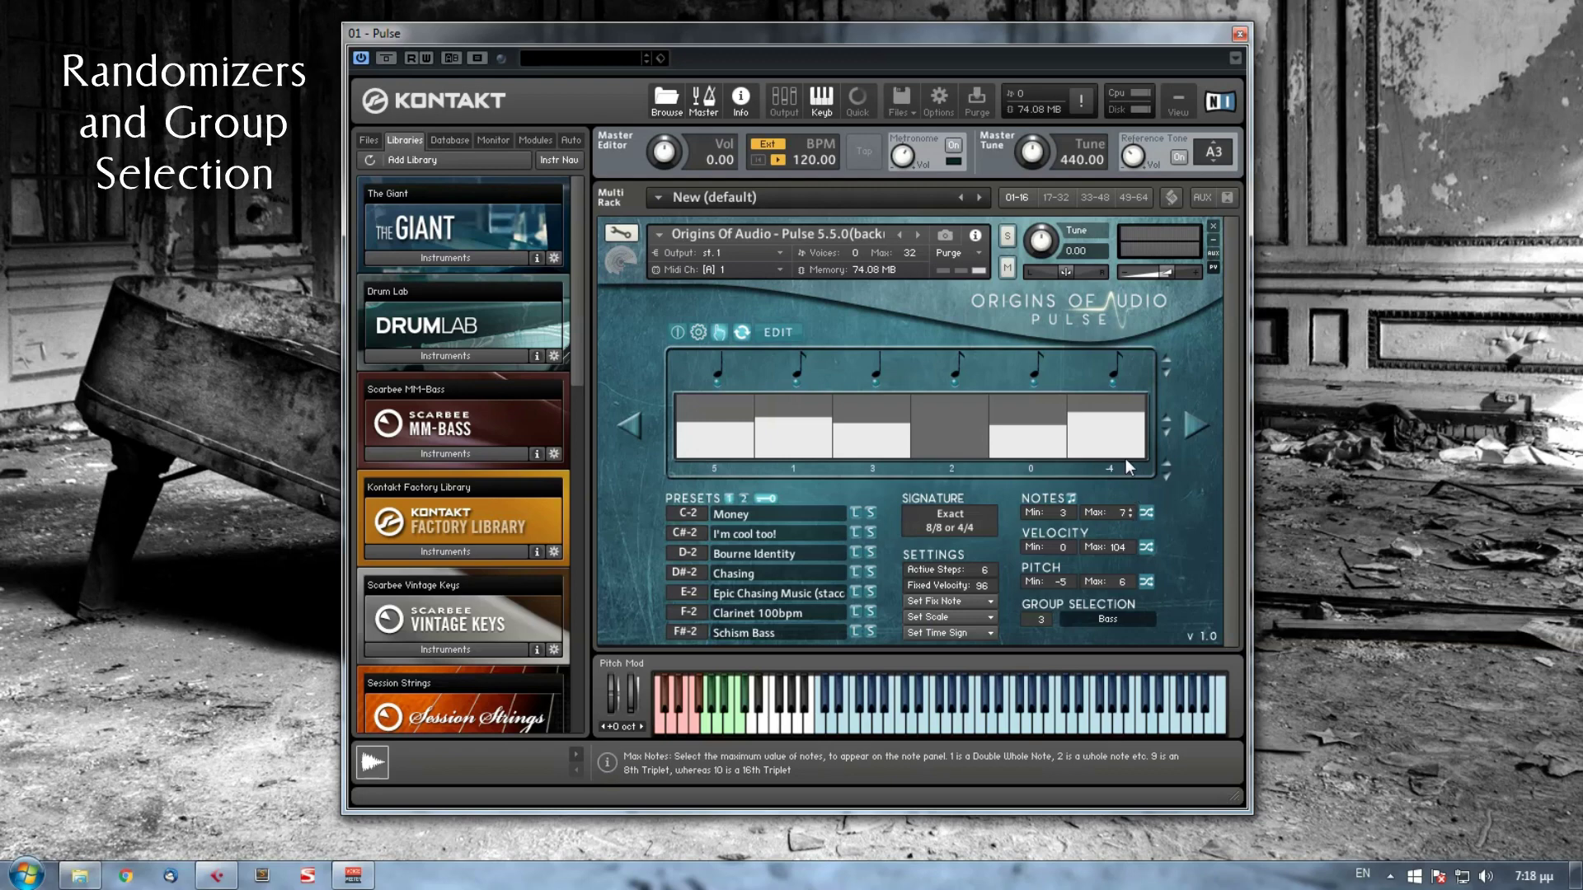
{"action": "left_click", "coordinate": [1121, 508]}
{"action": "left_click", "coordinate": [1131, 515]}
{"action": "left_click", "coordinate": [1146, 513]}
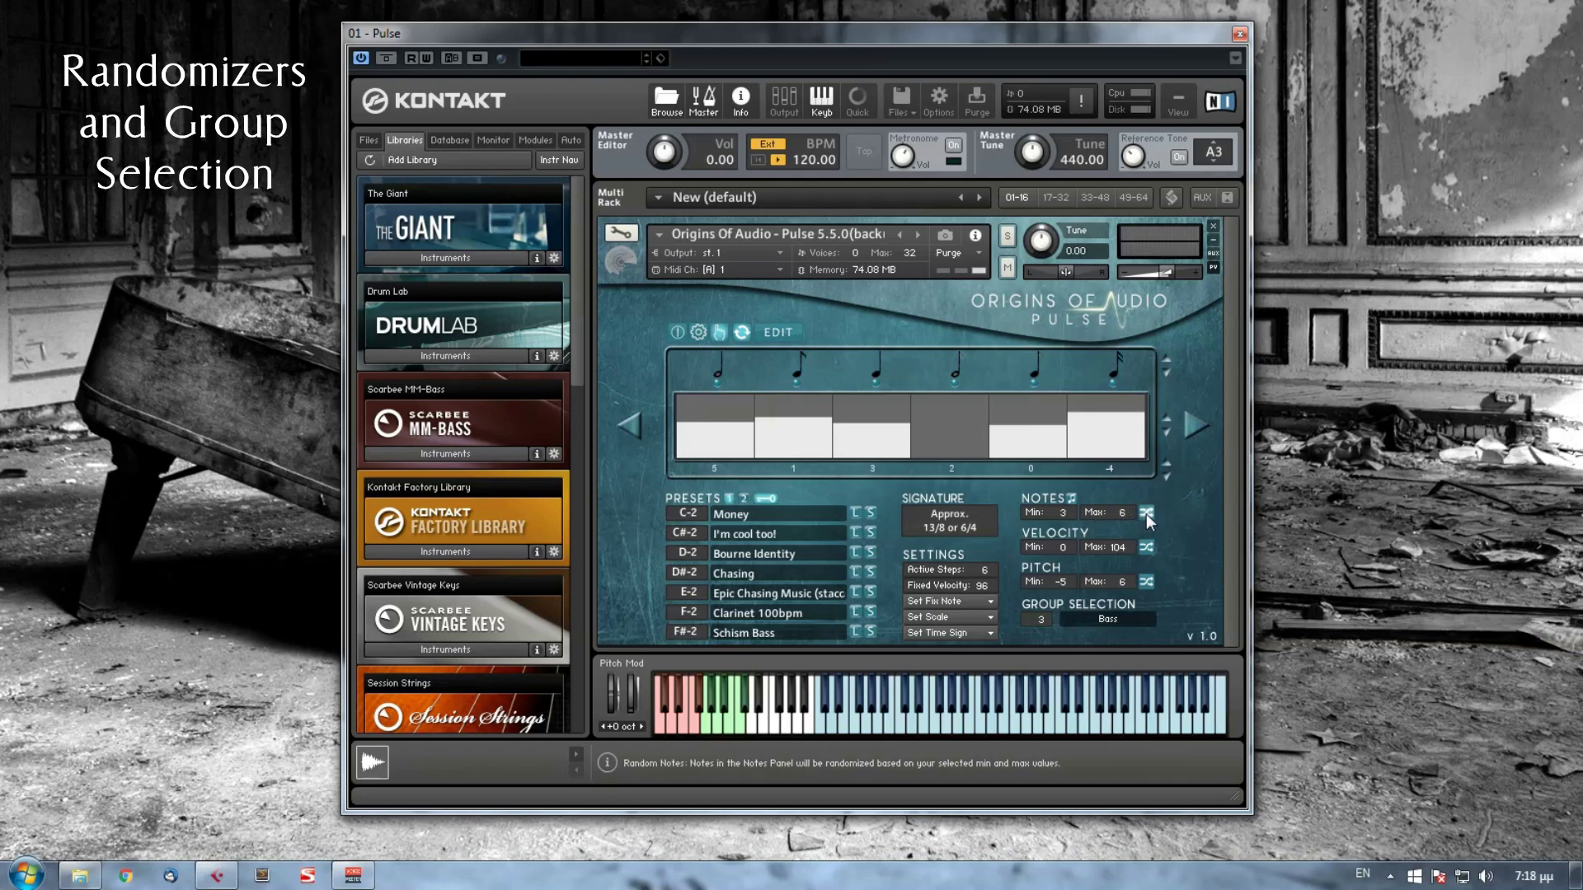
{"action": "left_click", "coordinate": [1146, 513]}
{"action": "left_click", "coordinate": [1146, 513]}
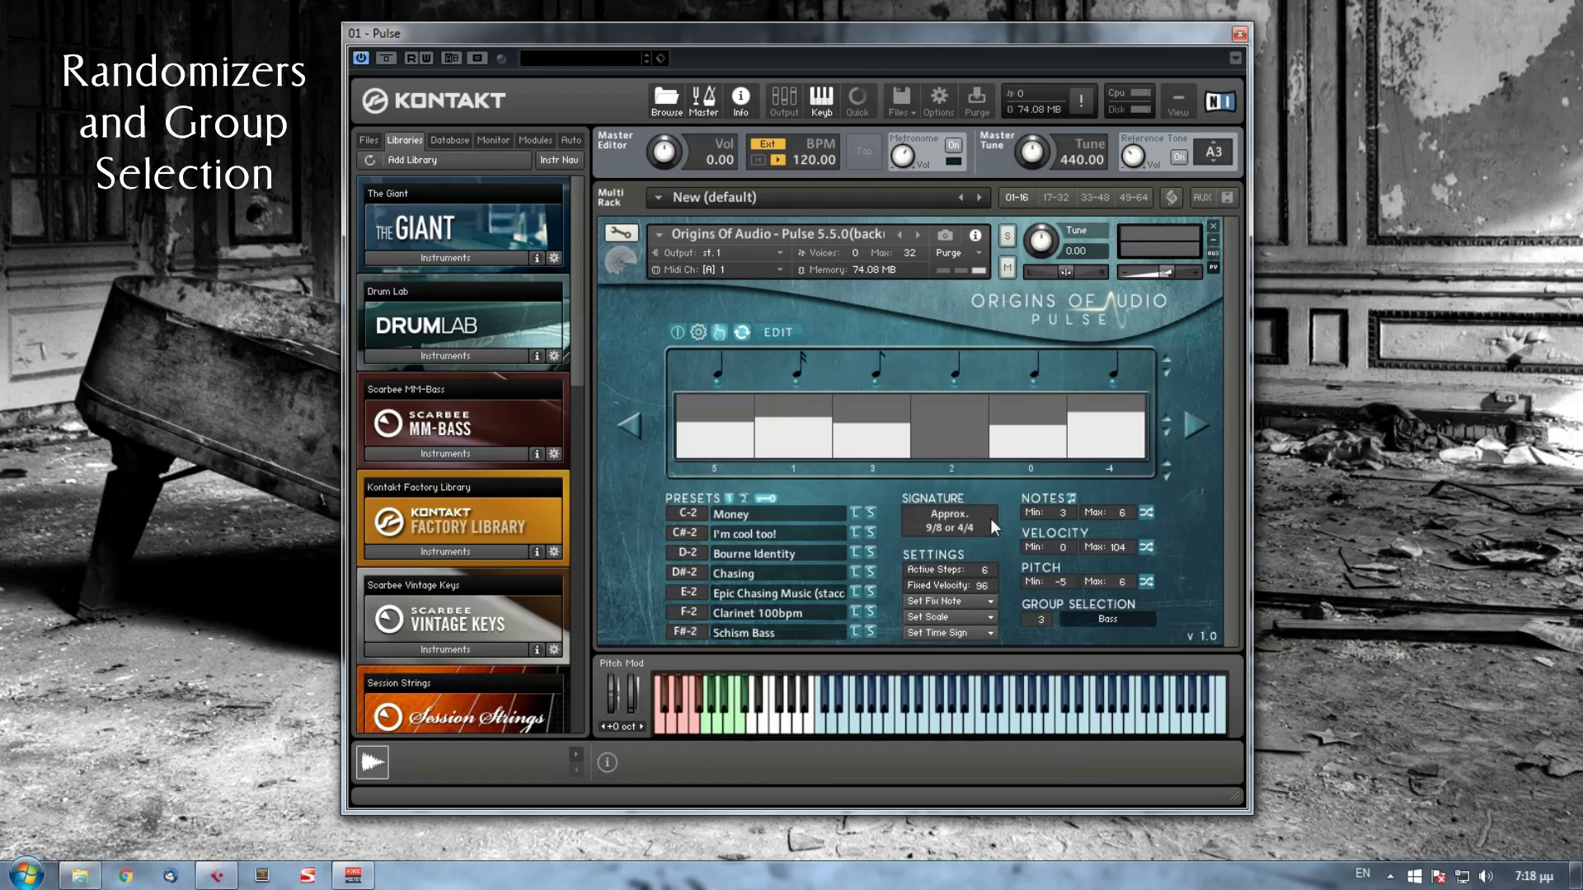
{"action": "scroll", "coordinate": [991, 569], "scroll_direction": "up", "scroll_amount": 2}
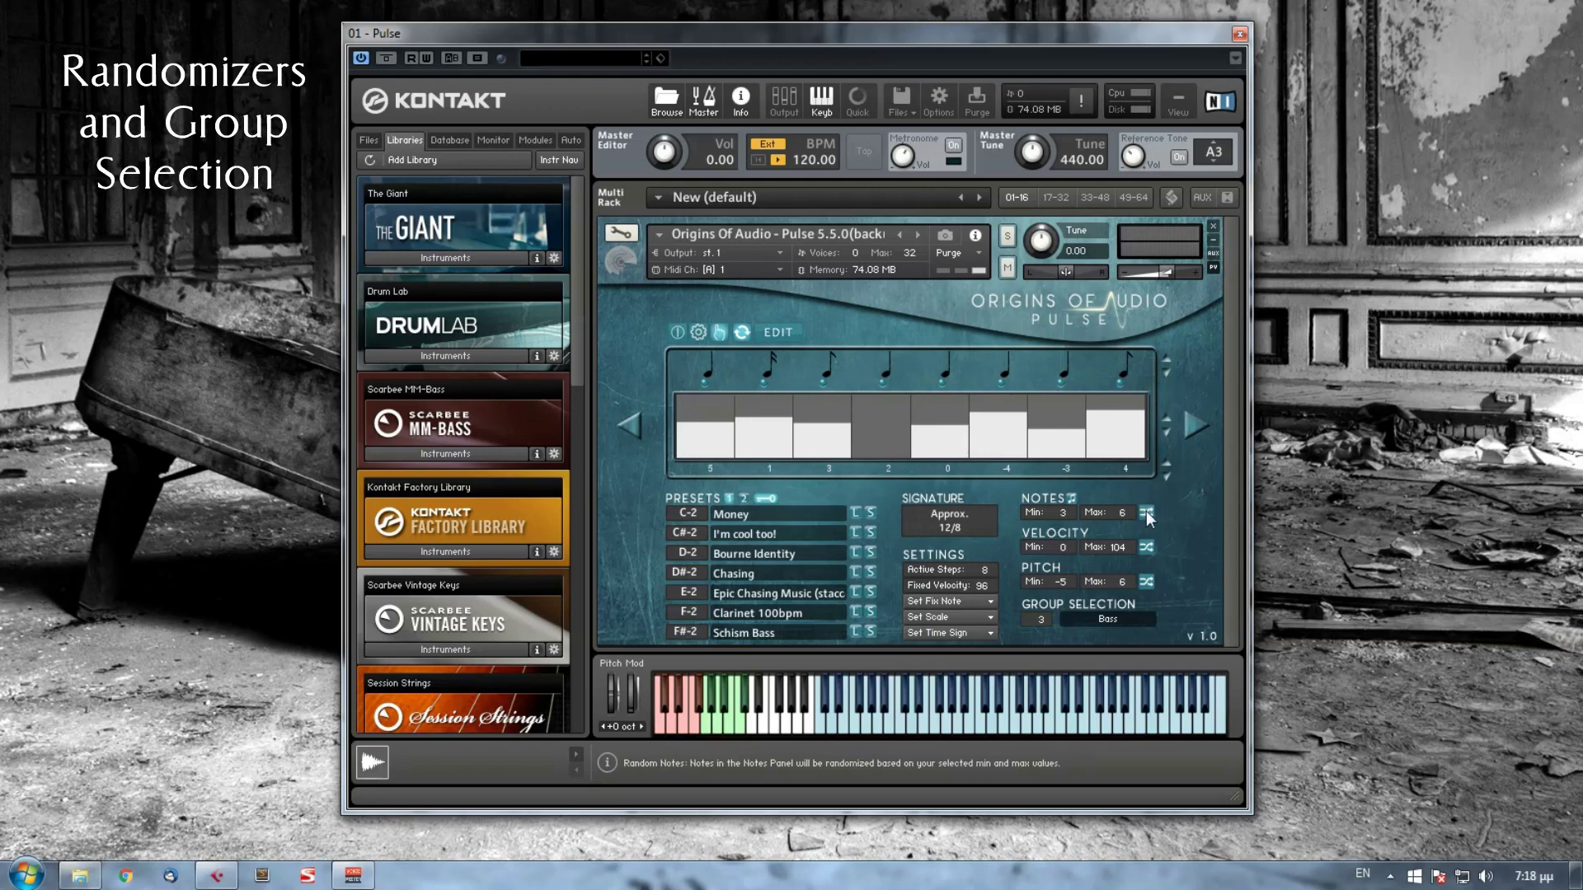
{"action": "left_click", "coordinate": [1146, 512]}
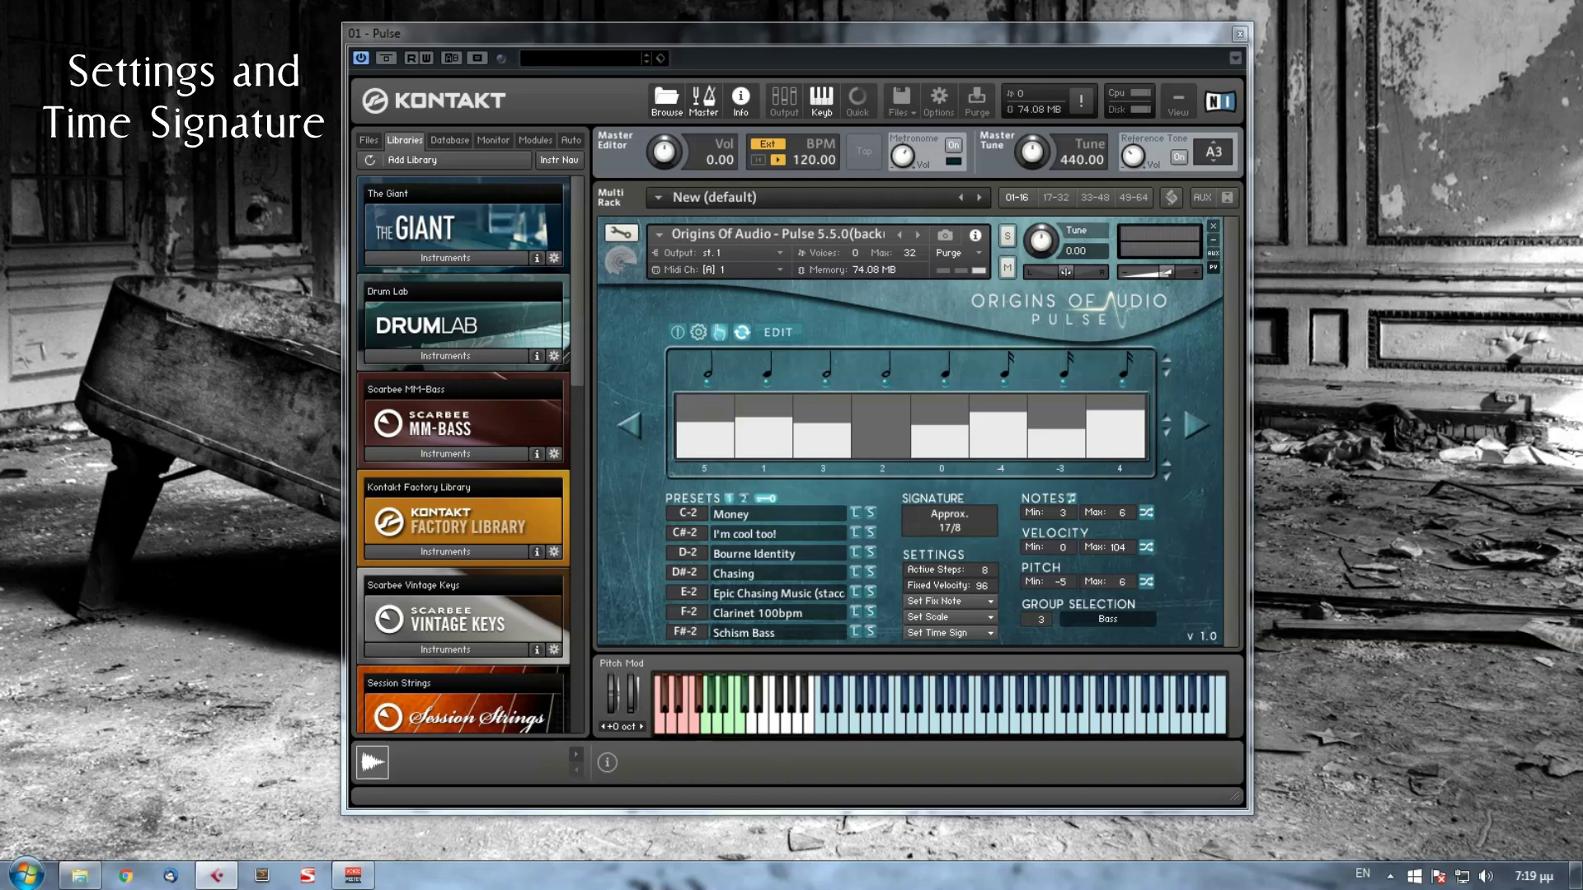
- Briefly add then remove a ninth step, and adjust step 7's note so the signature reads Exact 18/8
{"action": "mouse_move", "coordinate": [941, 516]}
{"action": "mouse_move", "coordinate": [993, 573]}
{"action": "left_click_drag", "start_coordinate": [992, 568], "coordinate": [992, 566]}
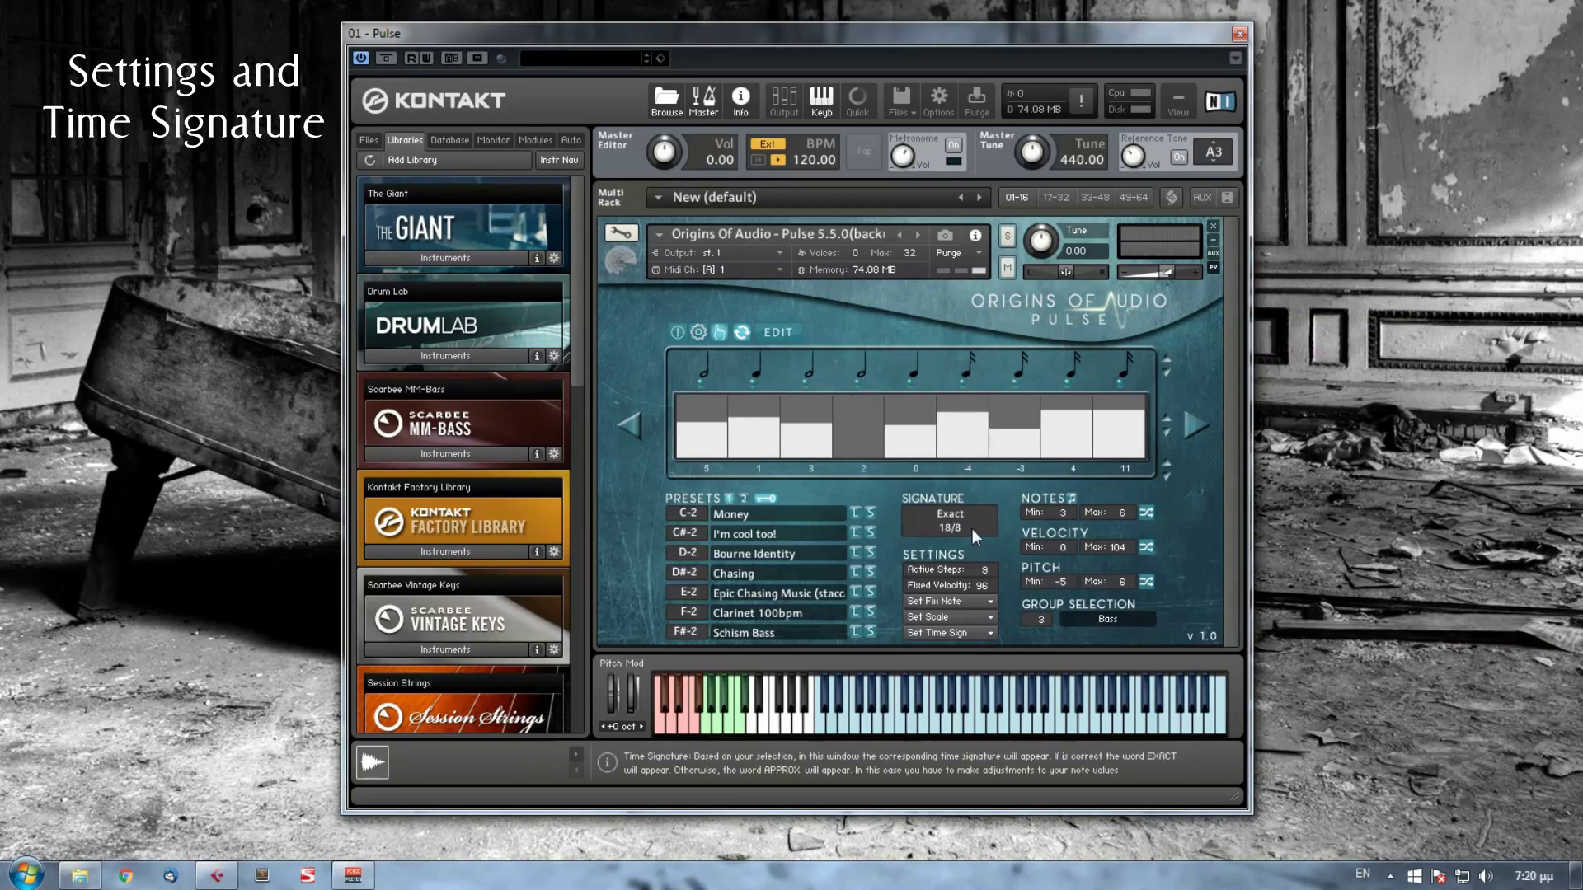
{"action": "left_click", "coordinate": [992, 575]}
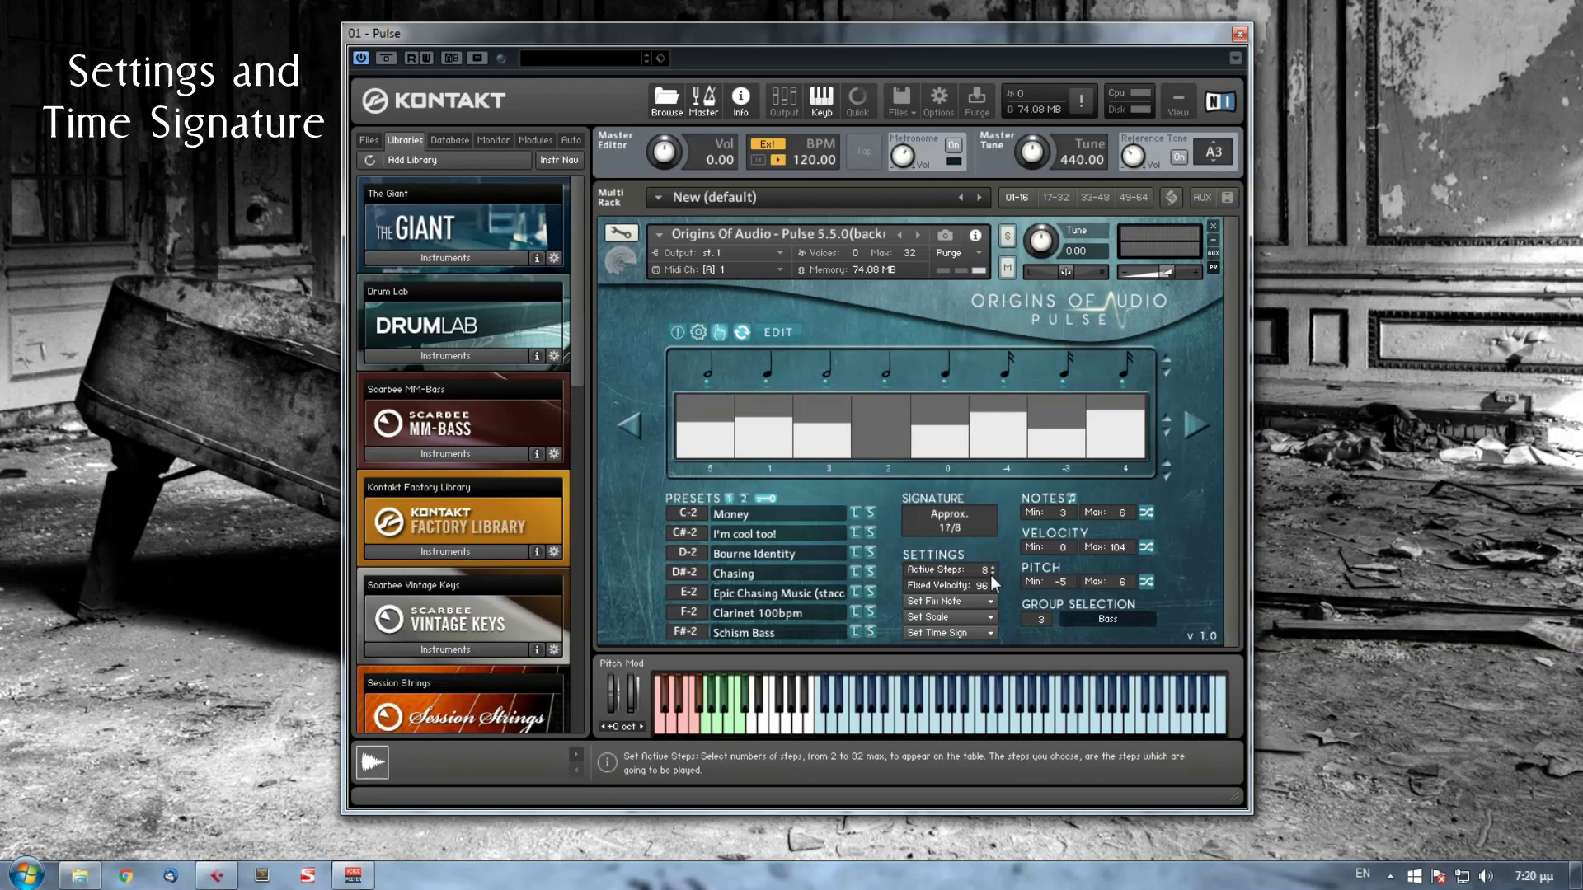
{"action": "left_click_drag", "start_coordinate": [1068, 363], "coordinate": [1069, 368]}
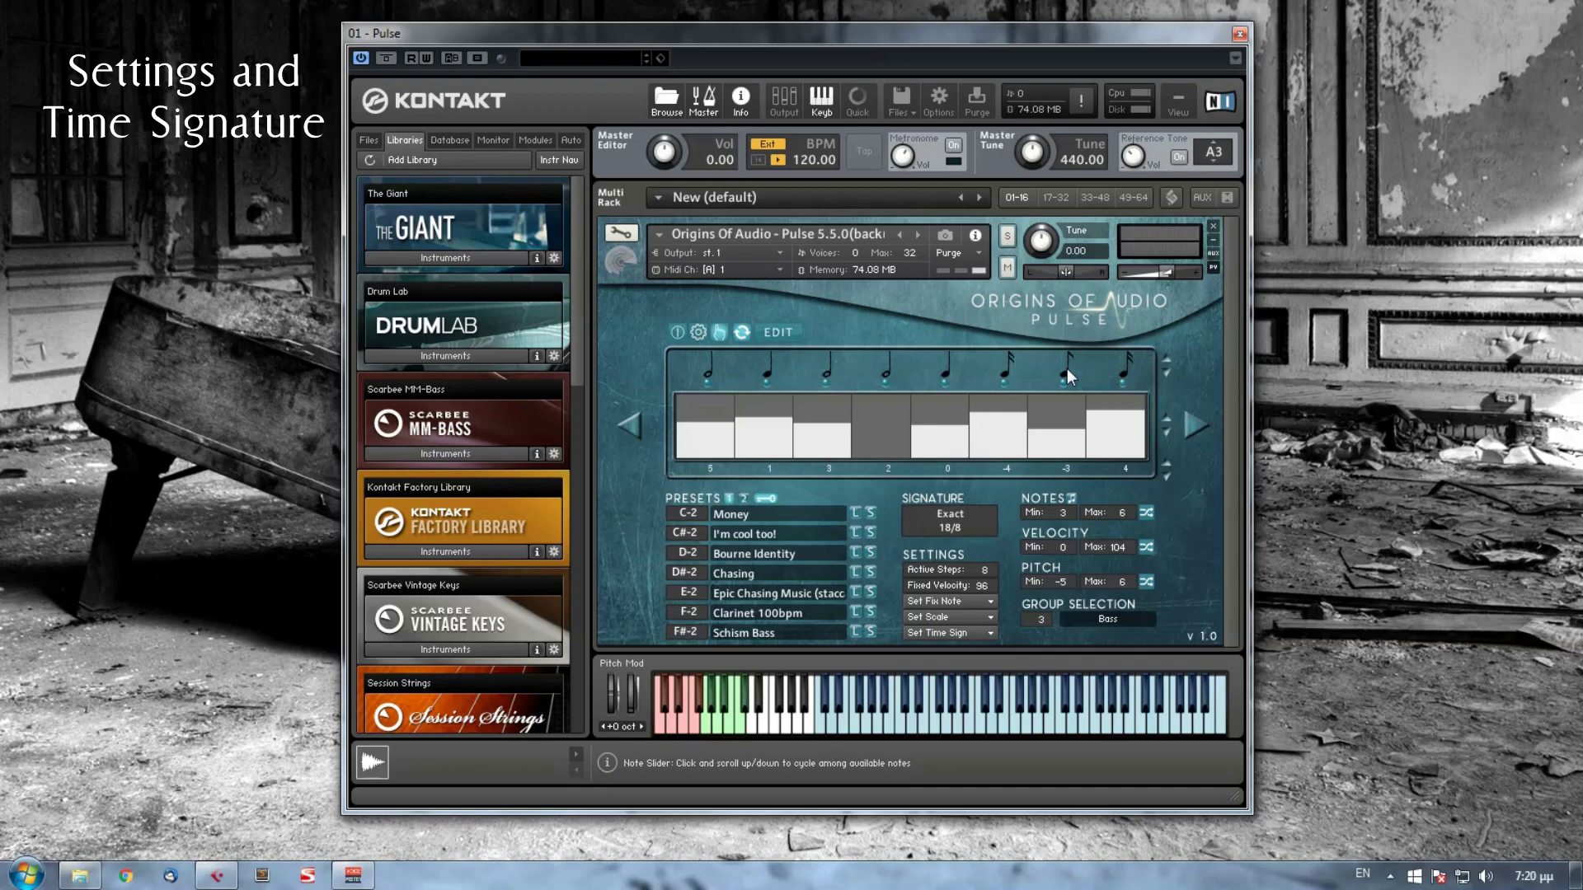
{"action": "left_click", "coordinate": [963, 635]}
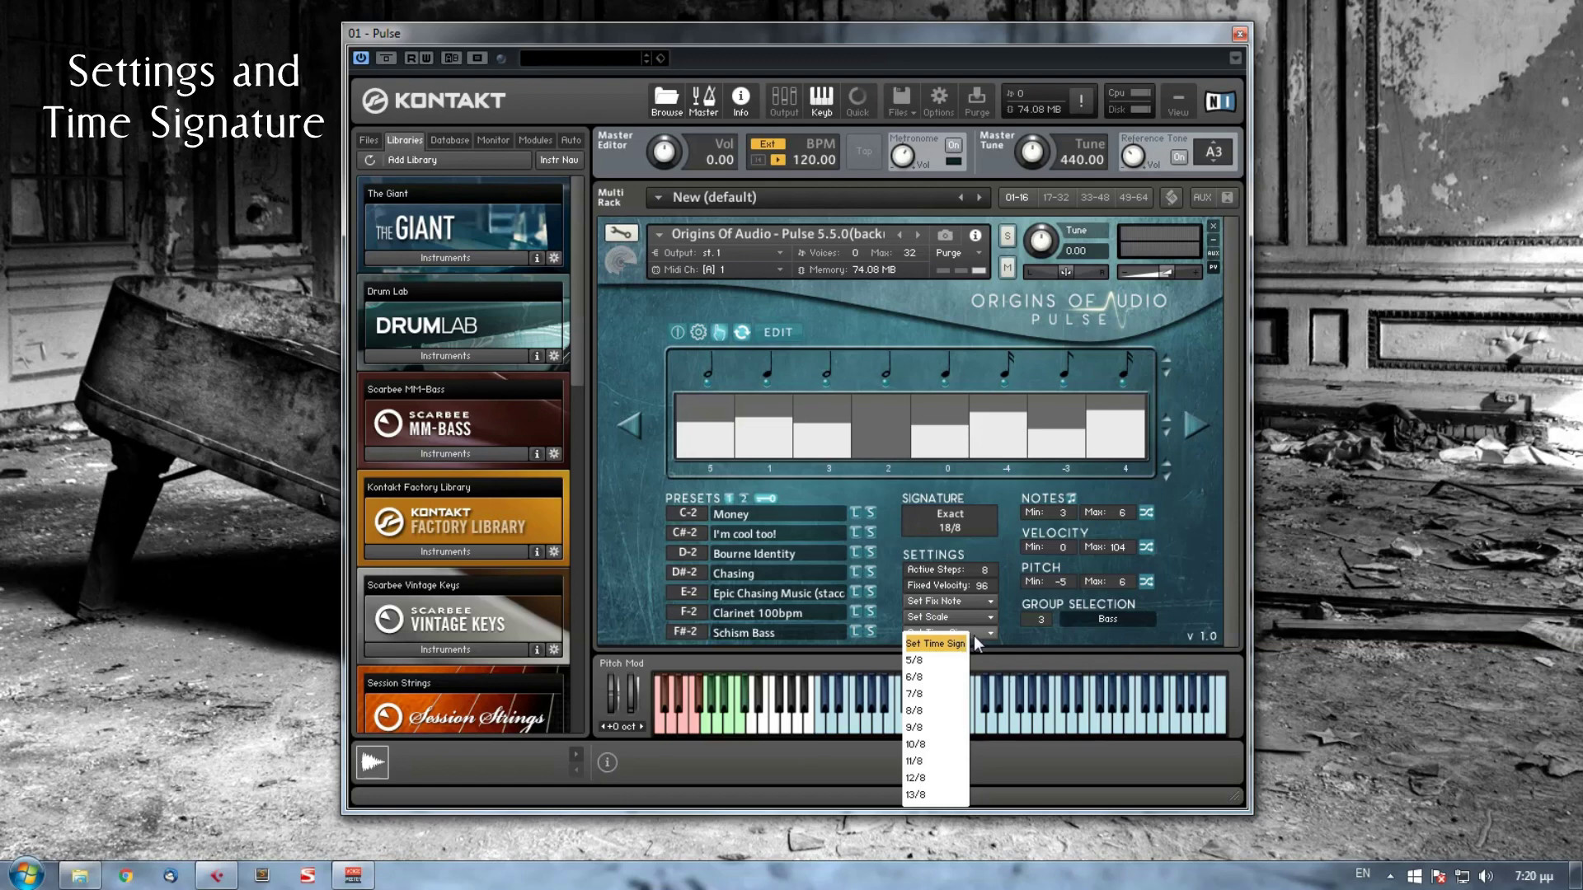
- Set the scale to Minor and randomize the step pitches twice
{"action": "left_click", "coordinate": [968, 616]}
{"action": "left_click", "coordinate": [968, 616]}
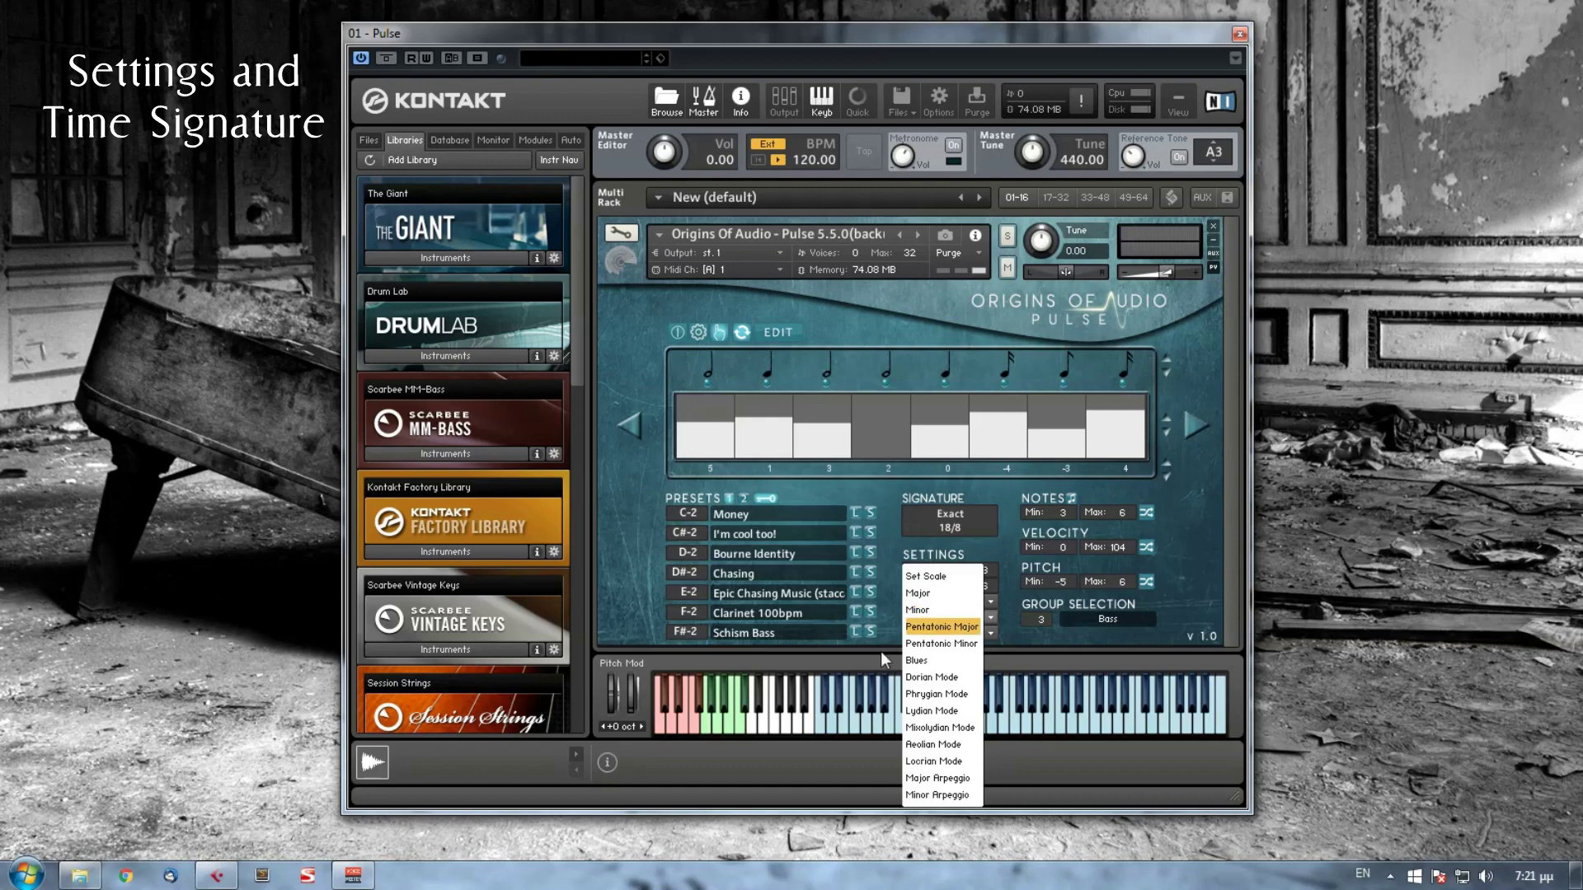
{"action": "left_click", "coordinate": [932, 612]}
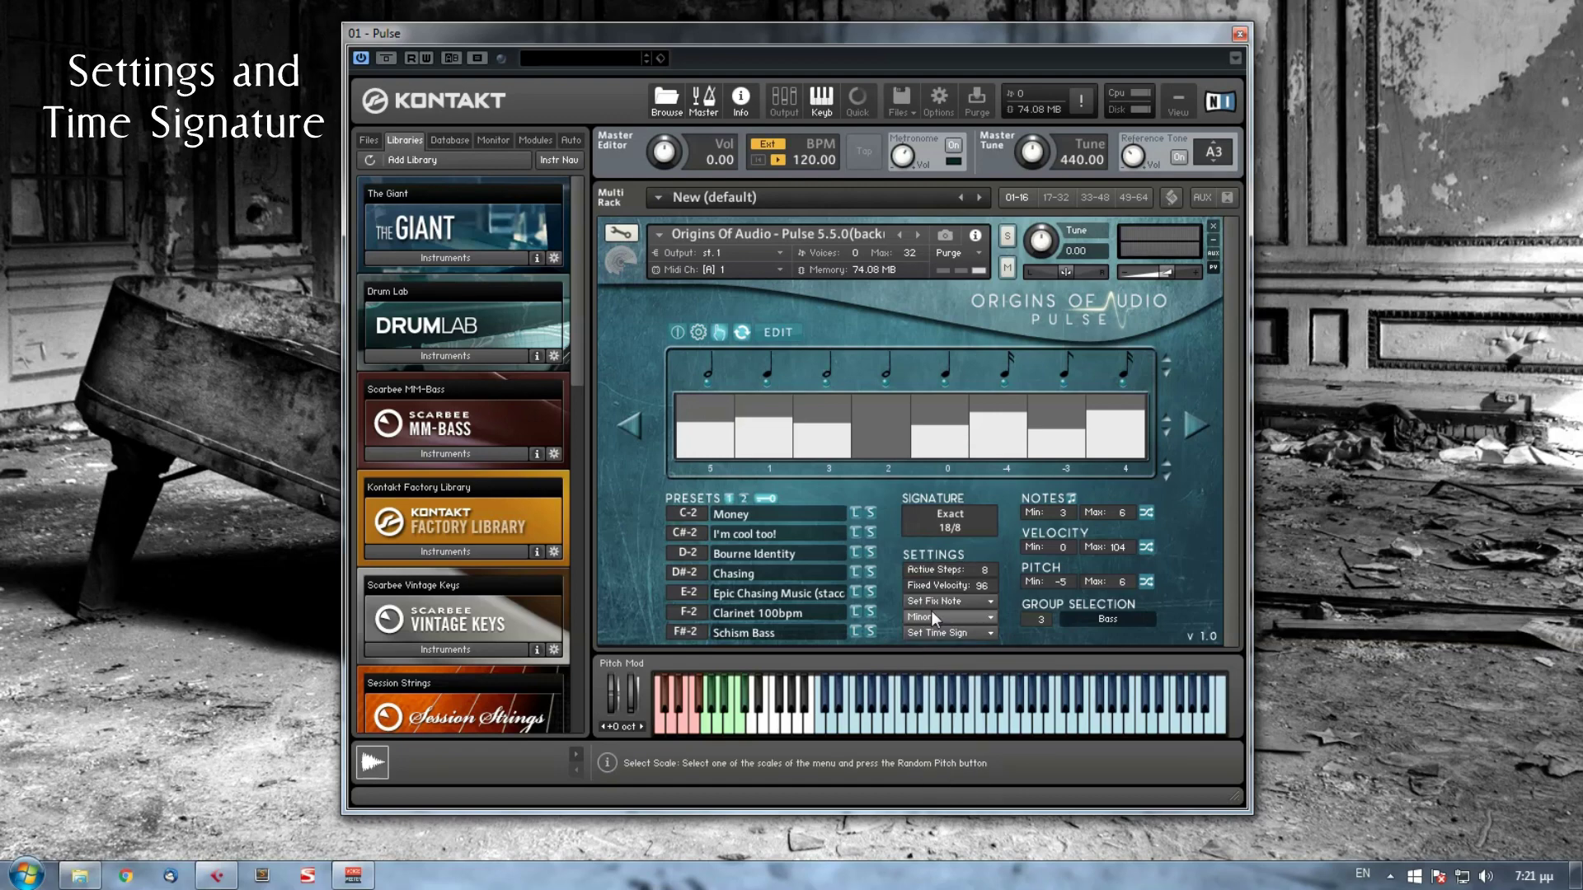
{"action": "left_click", "coordinate": [1147, 582]}
{"action": "left_click", "coordinate": [1146, 582]}
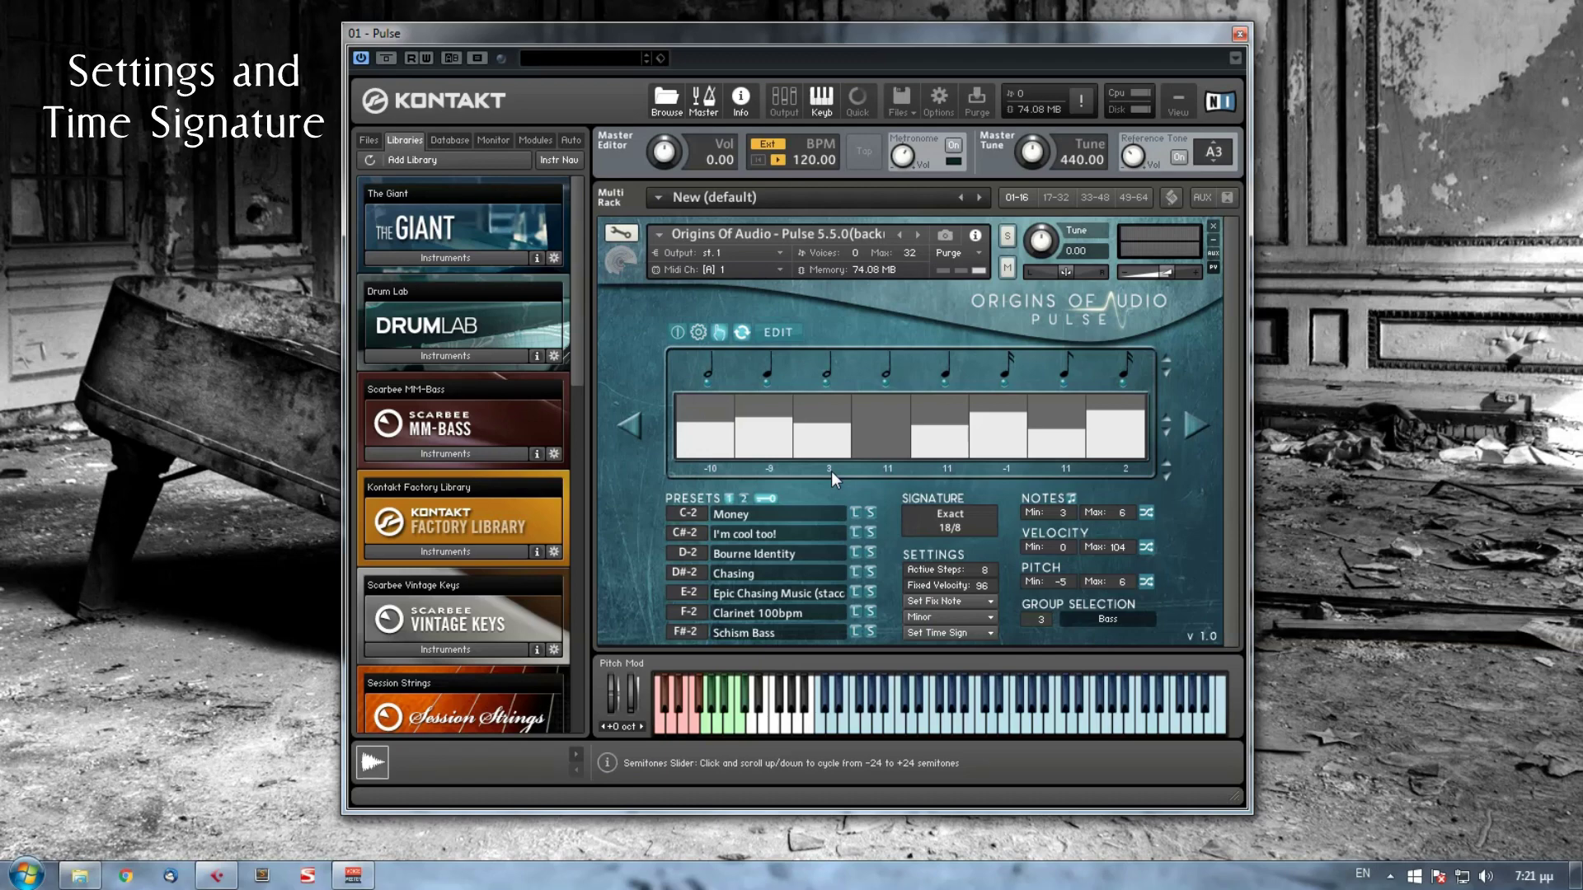
- Switch the scale to Blues and re-randomize the step pitches
{"action": "left_click", "coordinate": [946, 617]}
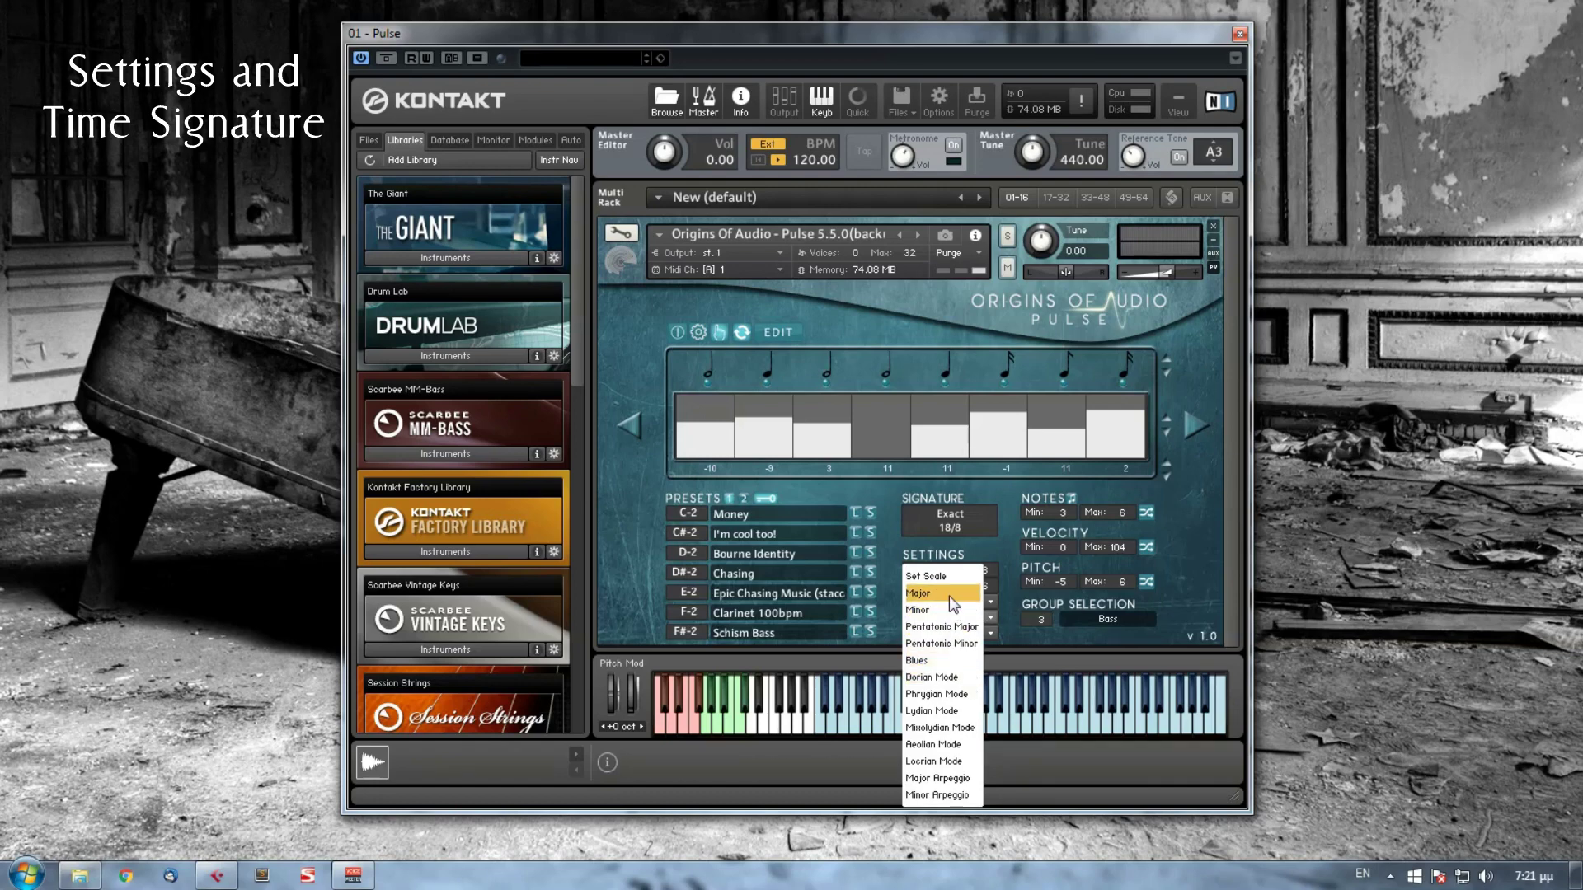
{"action": "left_click", "coordinate": [934, 660]}
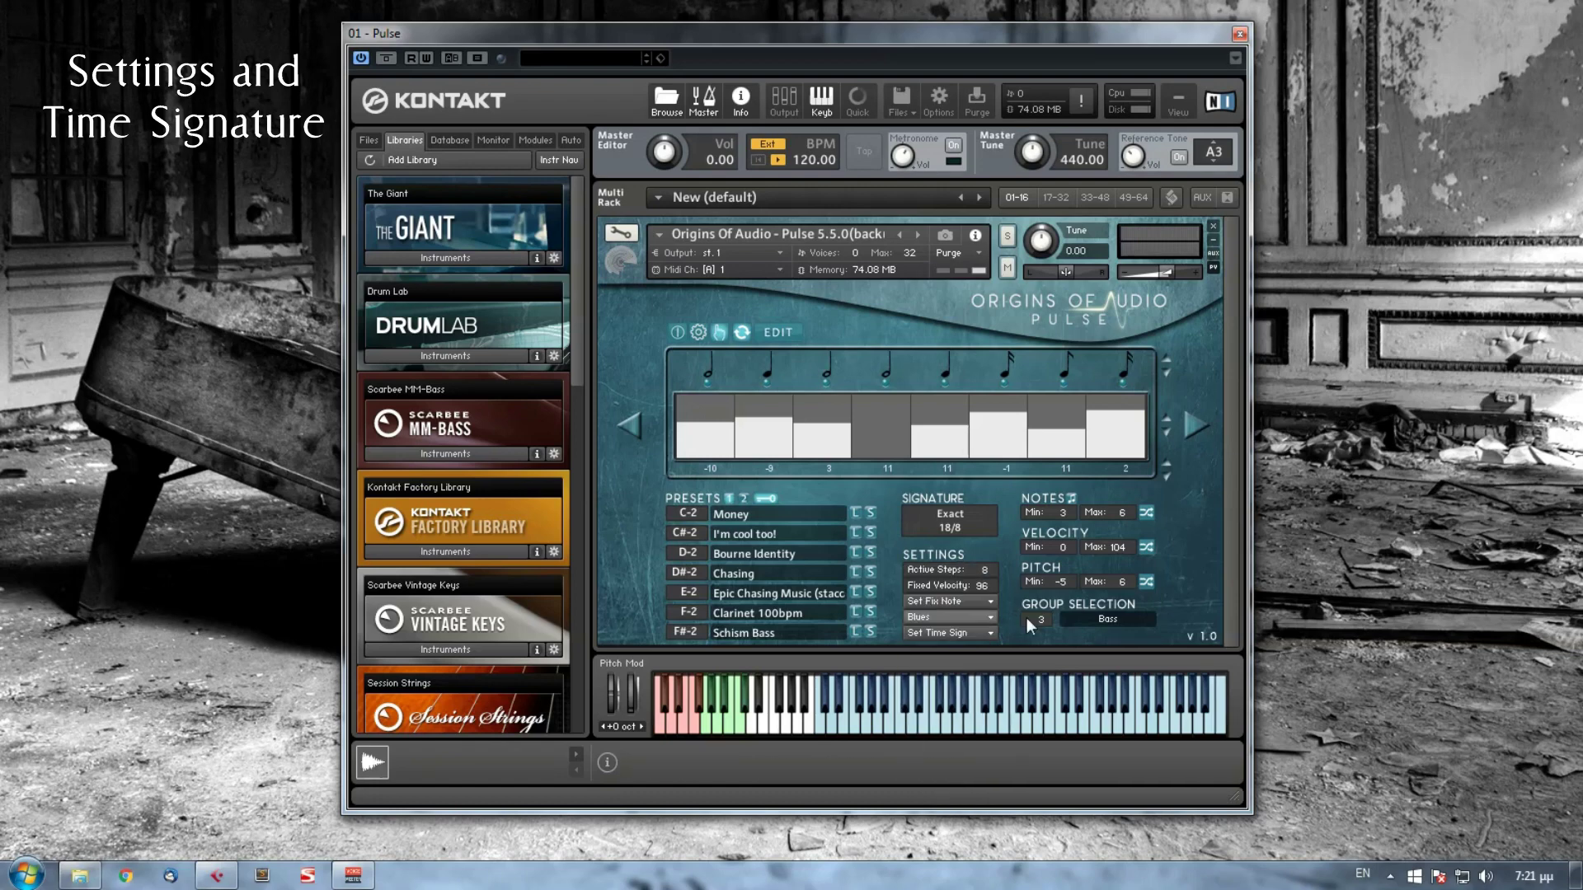
{"action": "left_click", "coordinate": [1146, 582]}
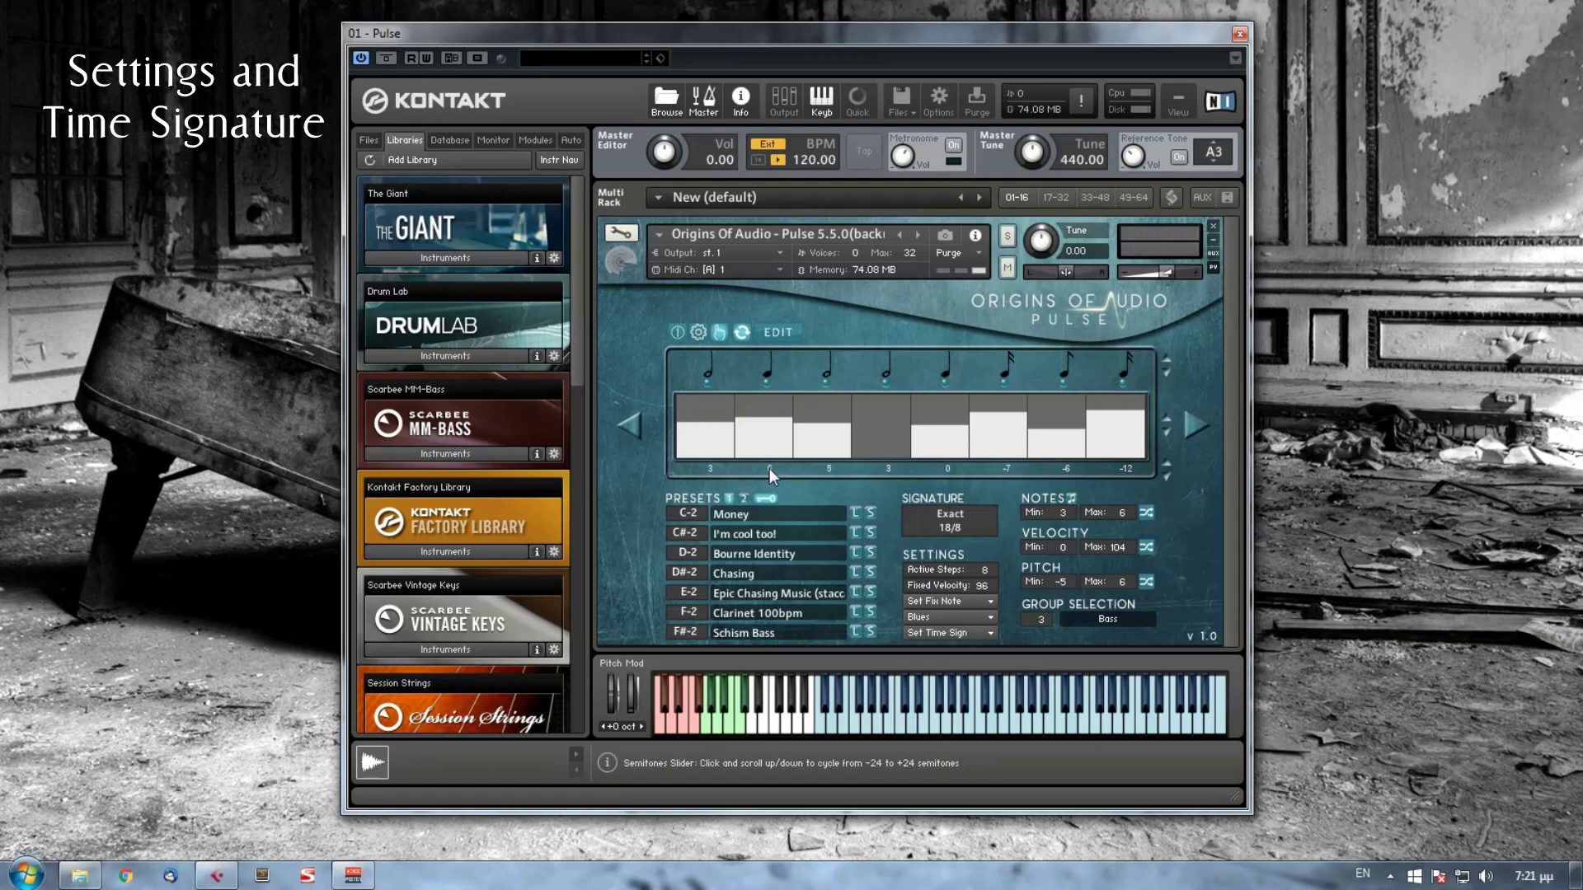
{"action": "left_click", "coordinate": [955, 618]}
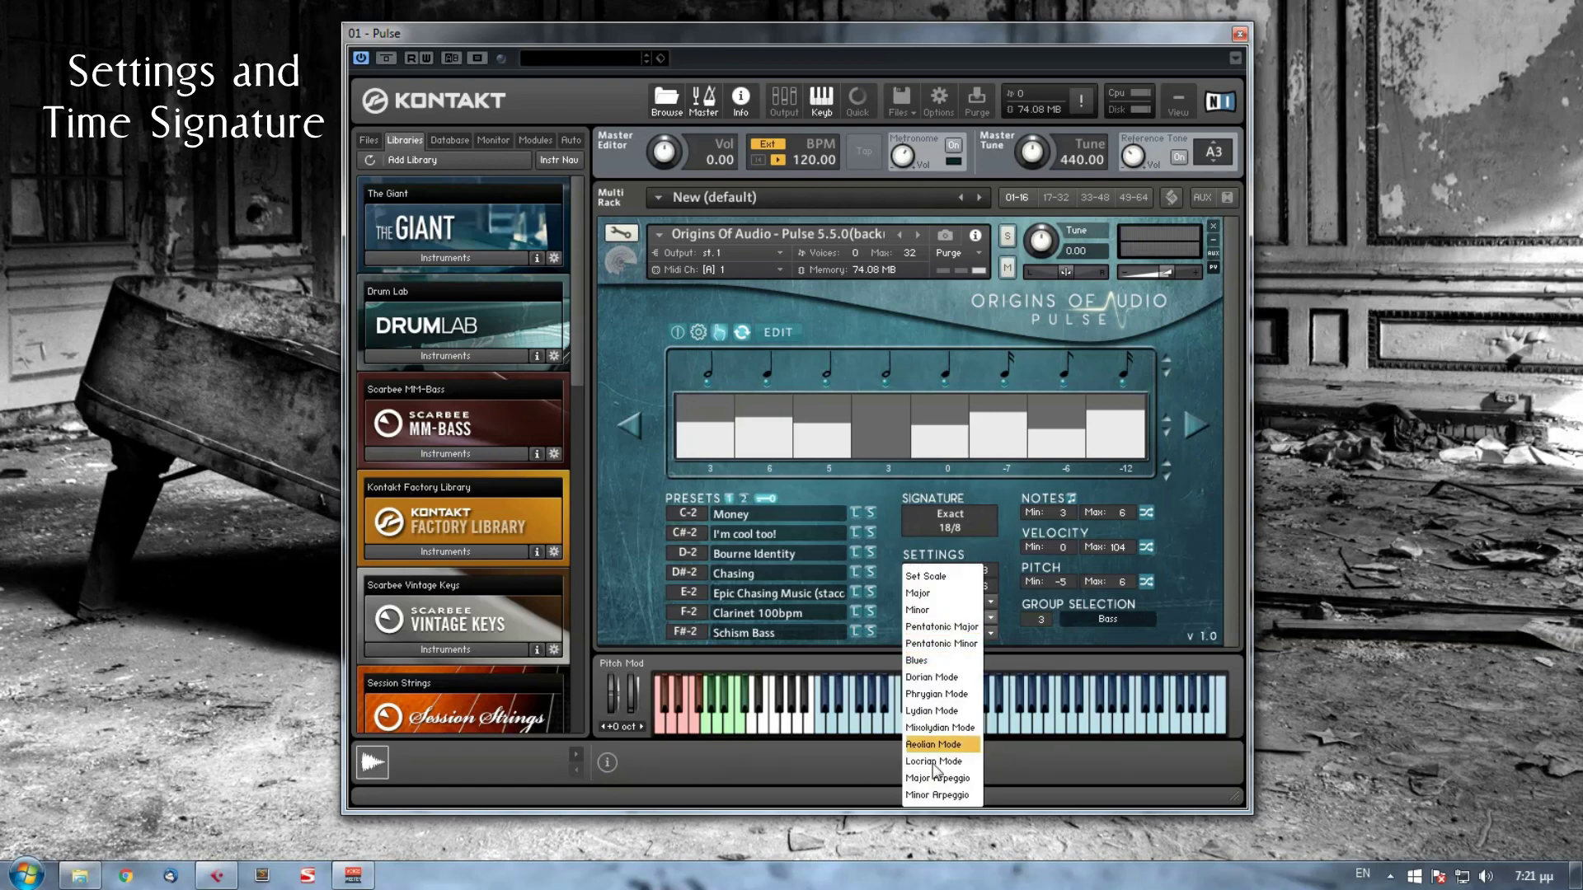
- Pick Major Arpeggio, extend to 14 steps, apply arpeggio pitches, and give all steps fixed velocity
{"action": "left_click", "coordinate": [940, 779]}
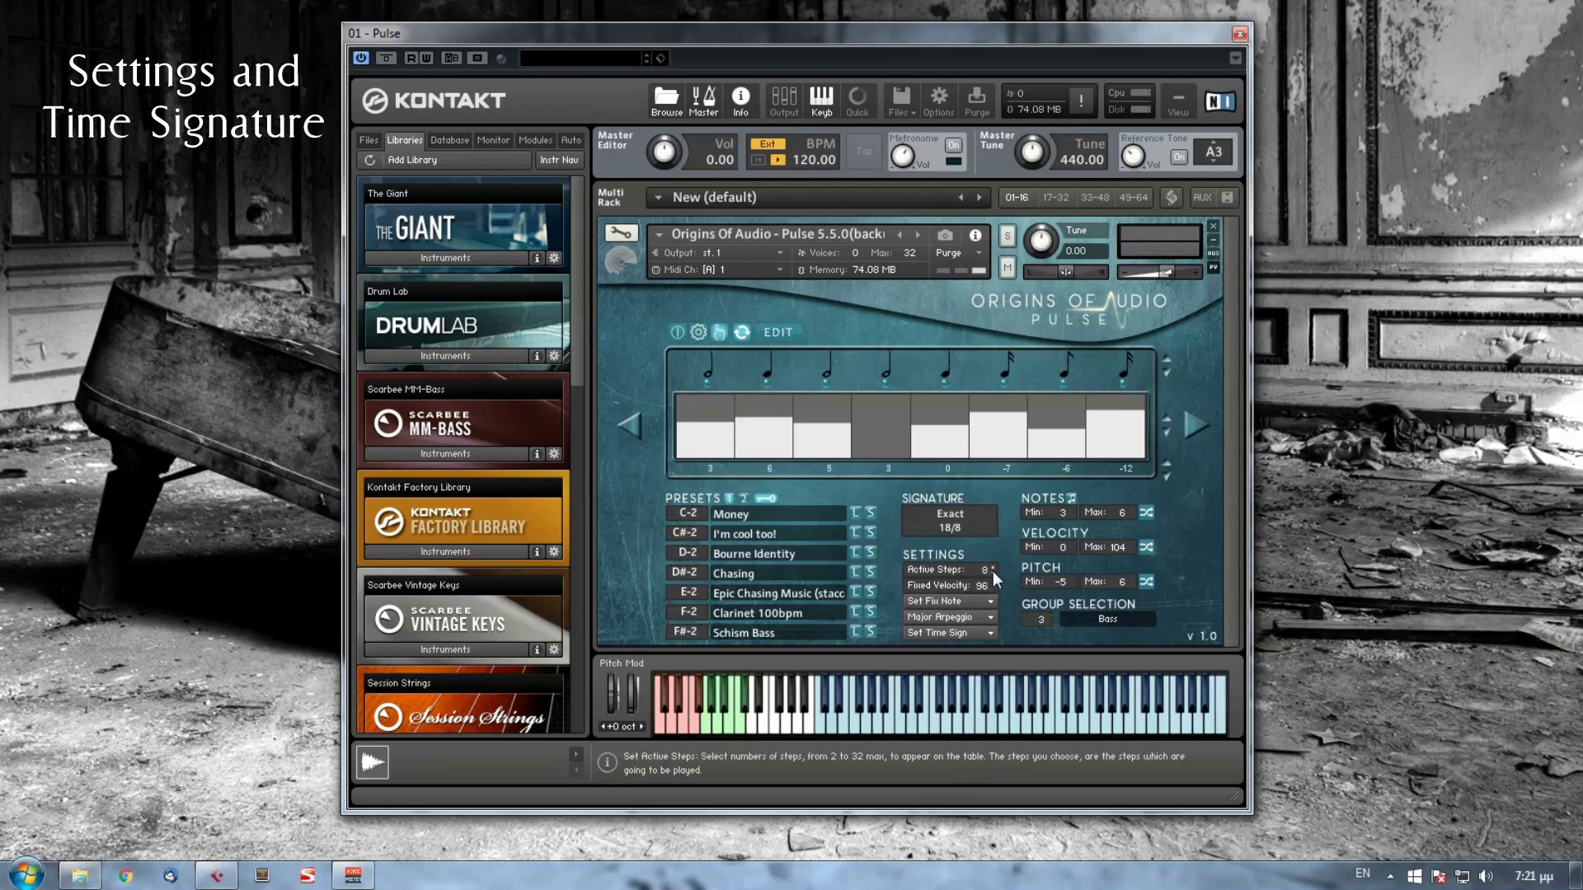
{"action": "scroll", "coordinate": [991, 567], "scroll_direction": "up", "scroll_amount": 3}
{"action": "scroll", "coordinate": [991, 567], "scroll_direction": "up", "scroll_amount": 3}
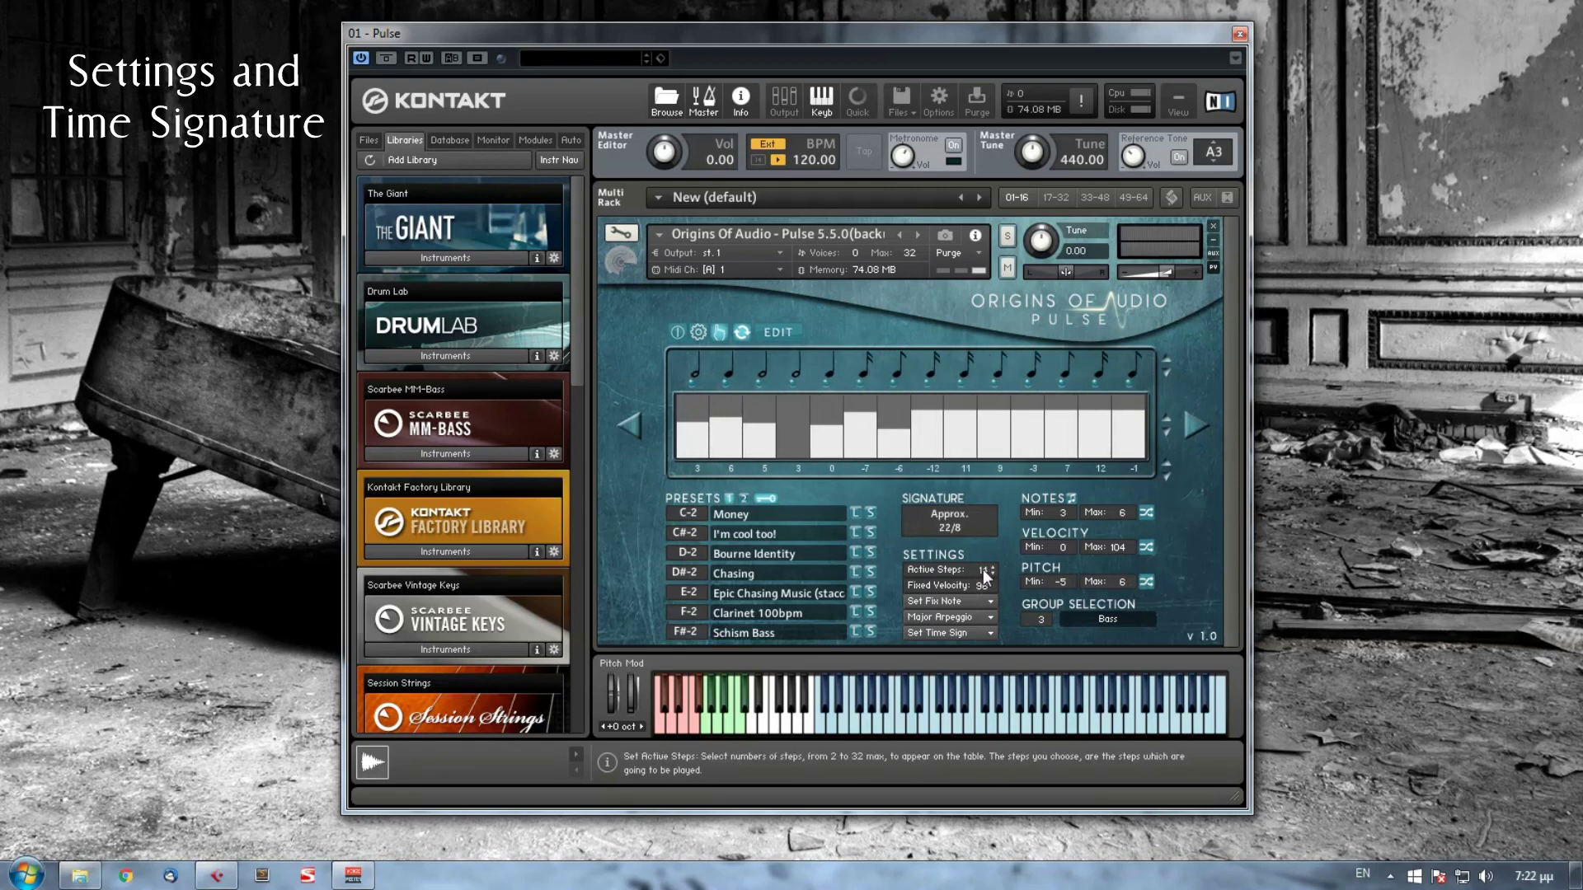
{"action": "left_click", "coordinate": [1151, 586]}
{"action": "left_click", "coordinate": [1146, 548]}
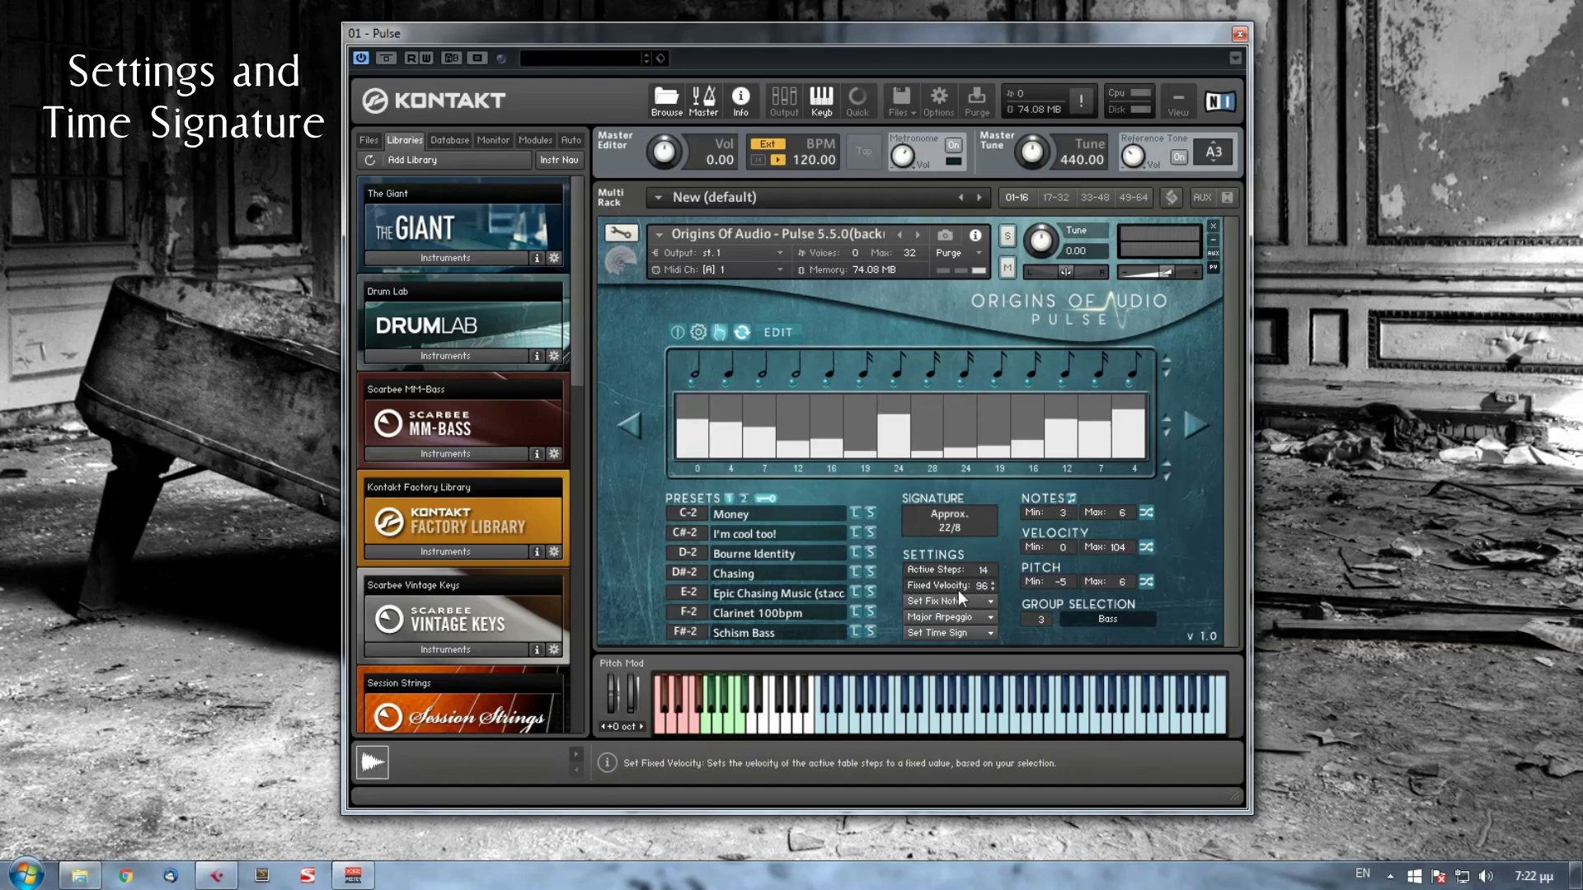
{"action": "left_click", "coordinate": [986, 584]}
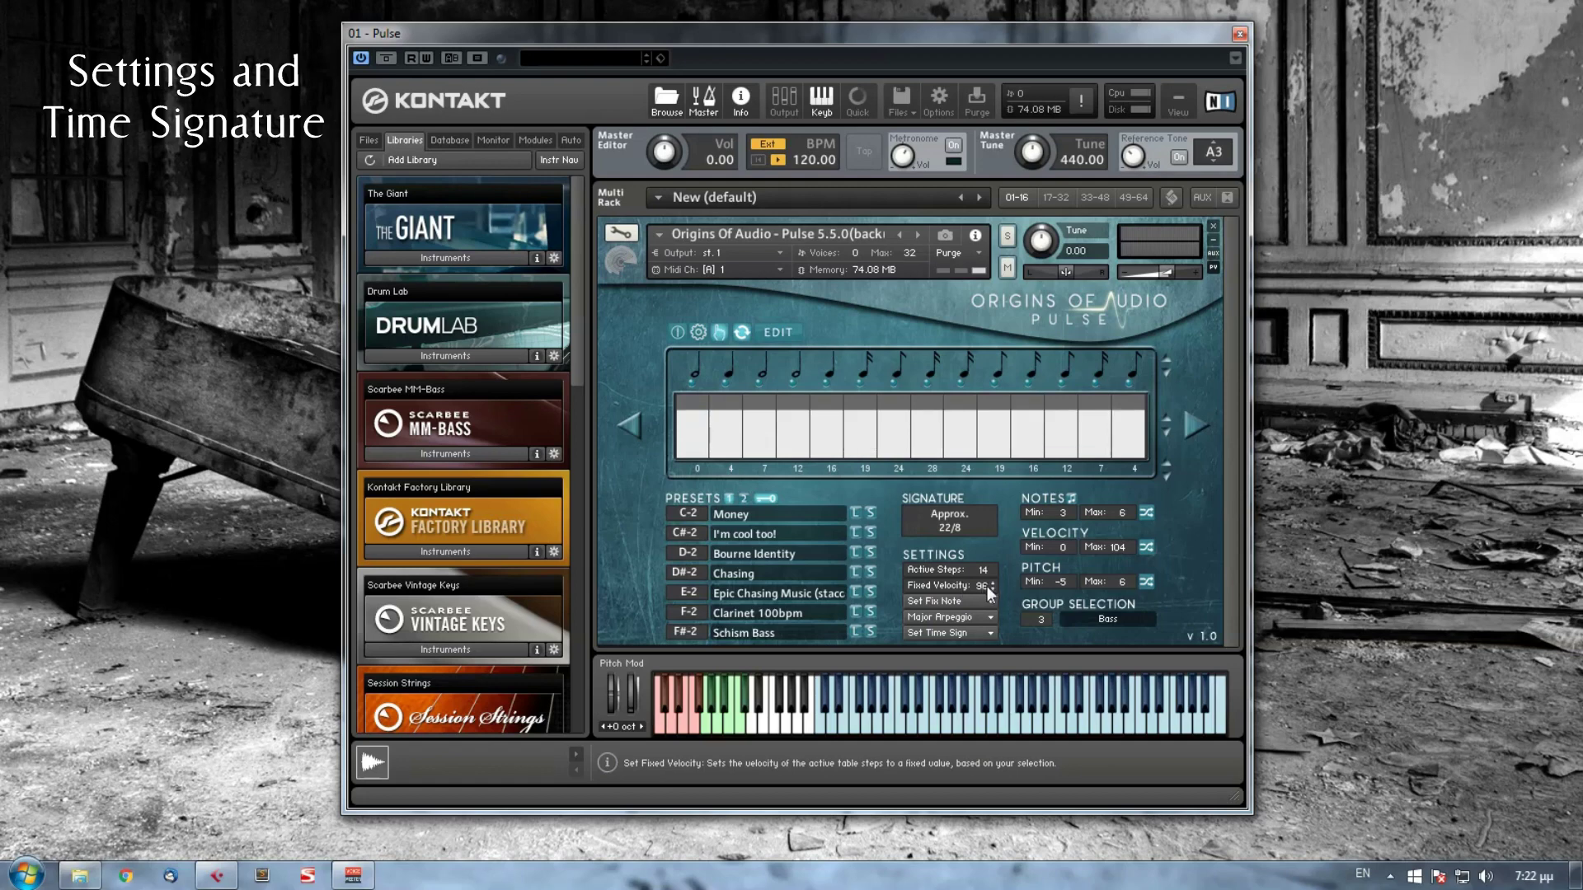
- Set Fix Note to Sixty Fourth after trying eighth and half notes, and Fixed Velocity to 86
{"action": "left_click", "coordinate": [955, 602]}
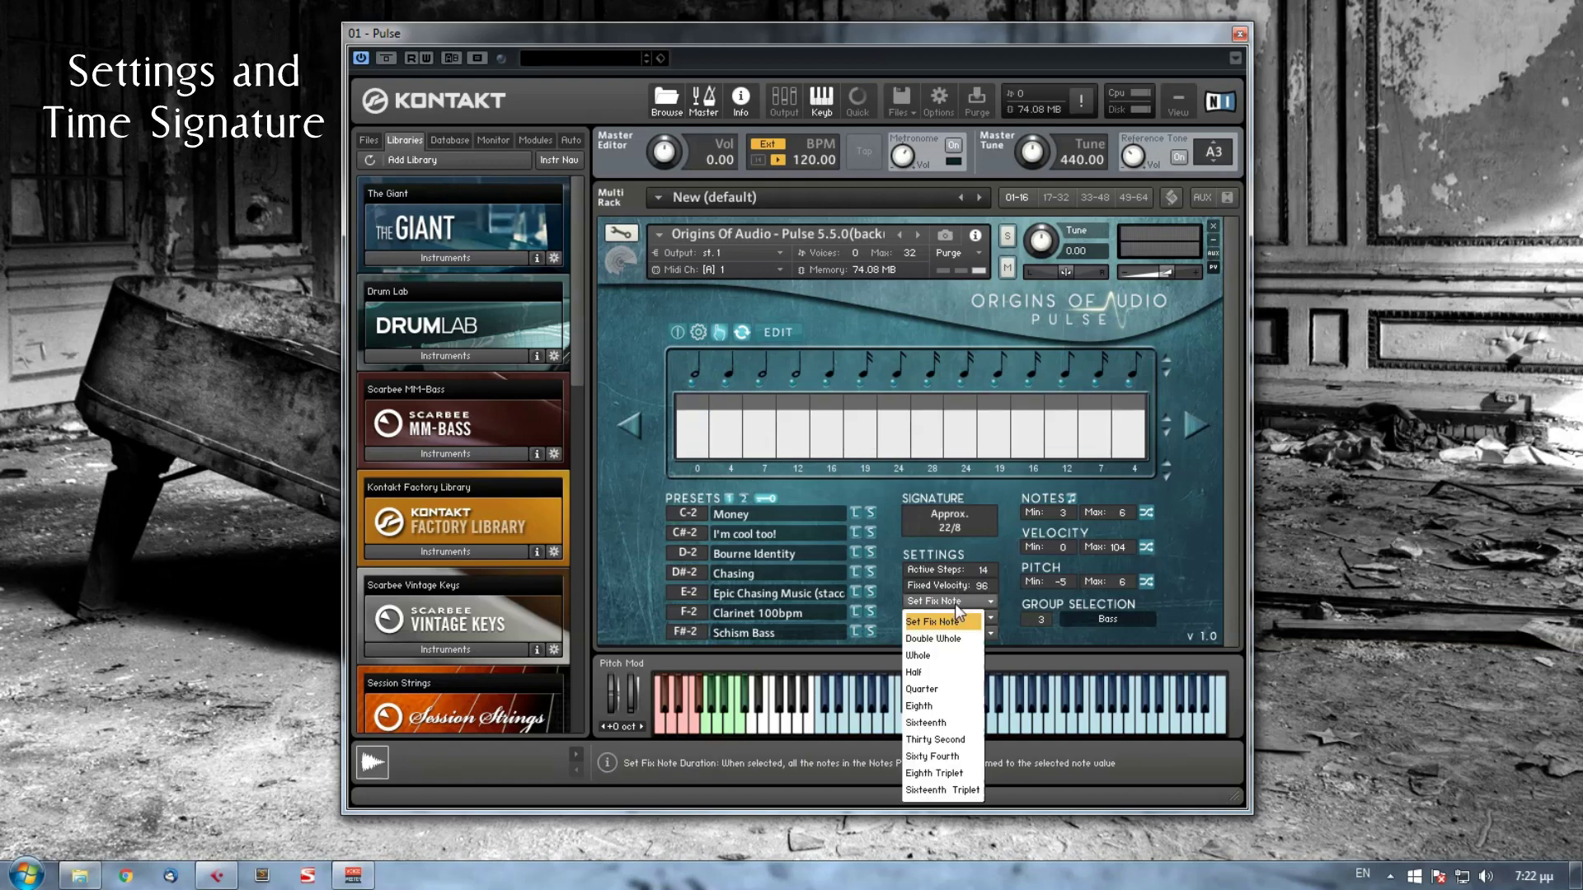
{"action": "left_click", "coordinate": [942, 706]}
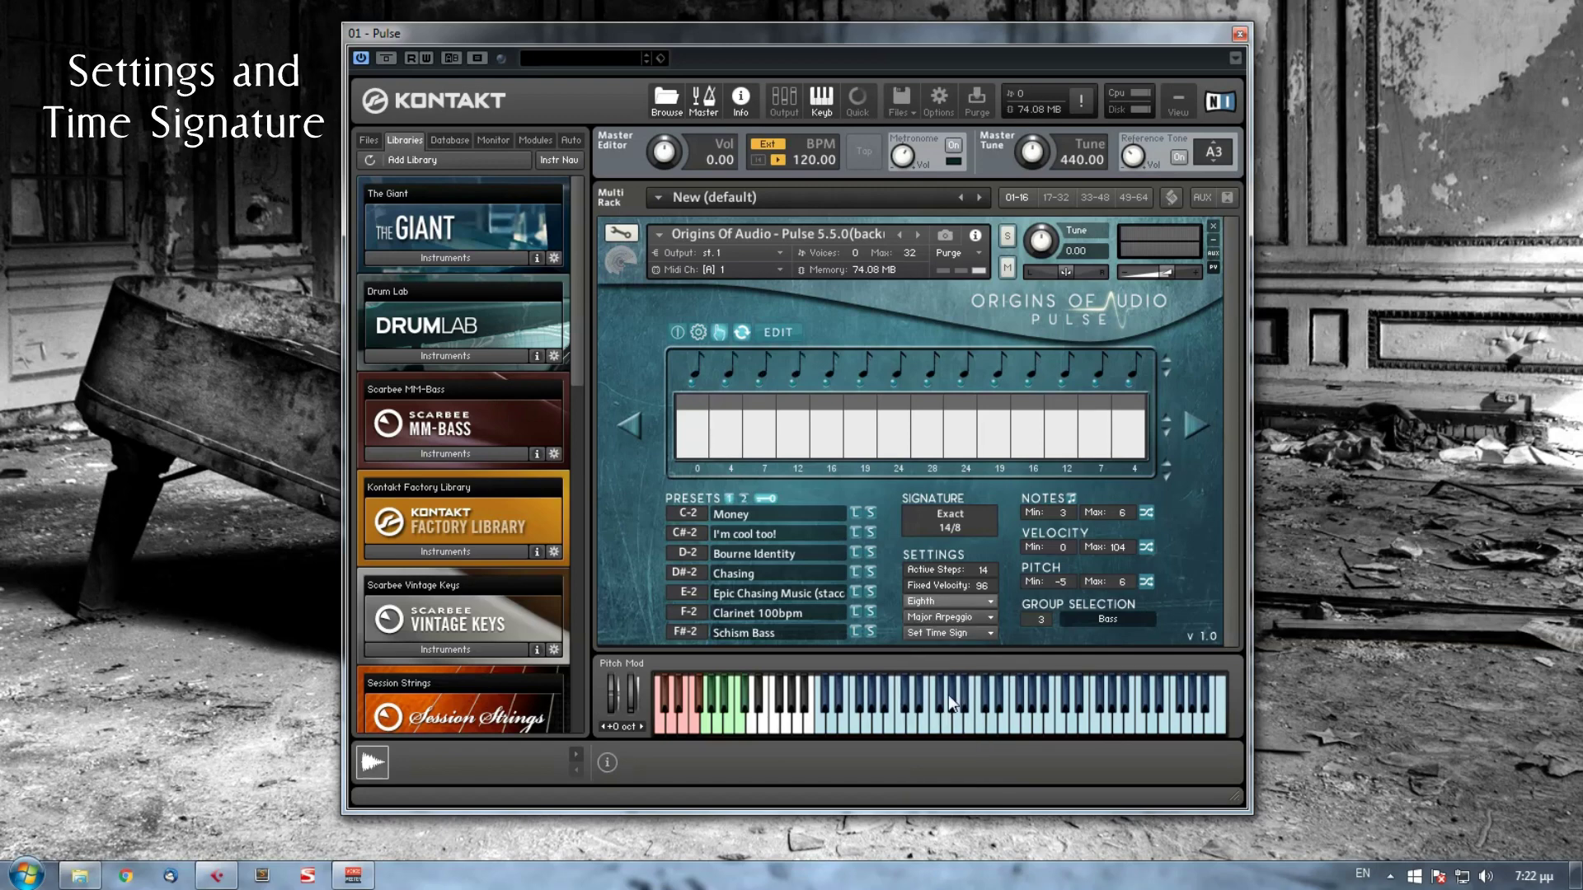
{"action": "left_click", "coordinate": [949, 695]}
{"action": "left_click", "coordinate": [953, 607]}
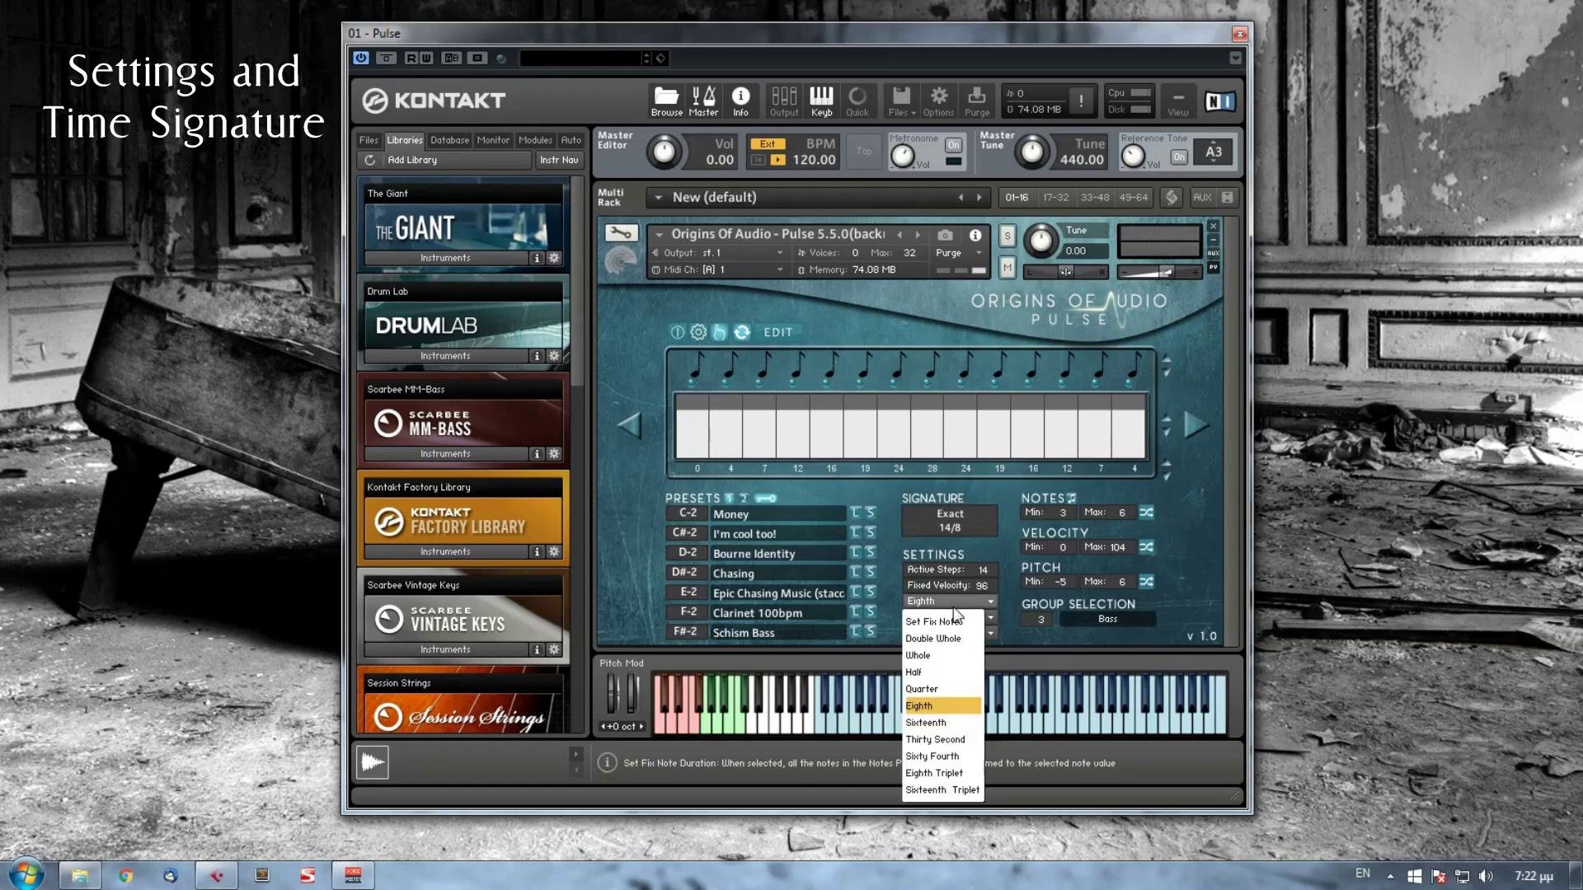
{"action": "left_click", "coordinate": [935, 672]}
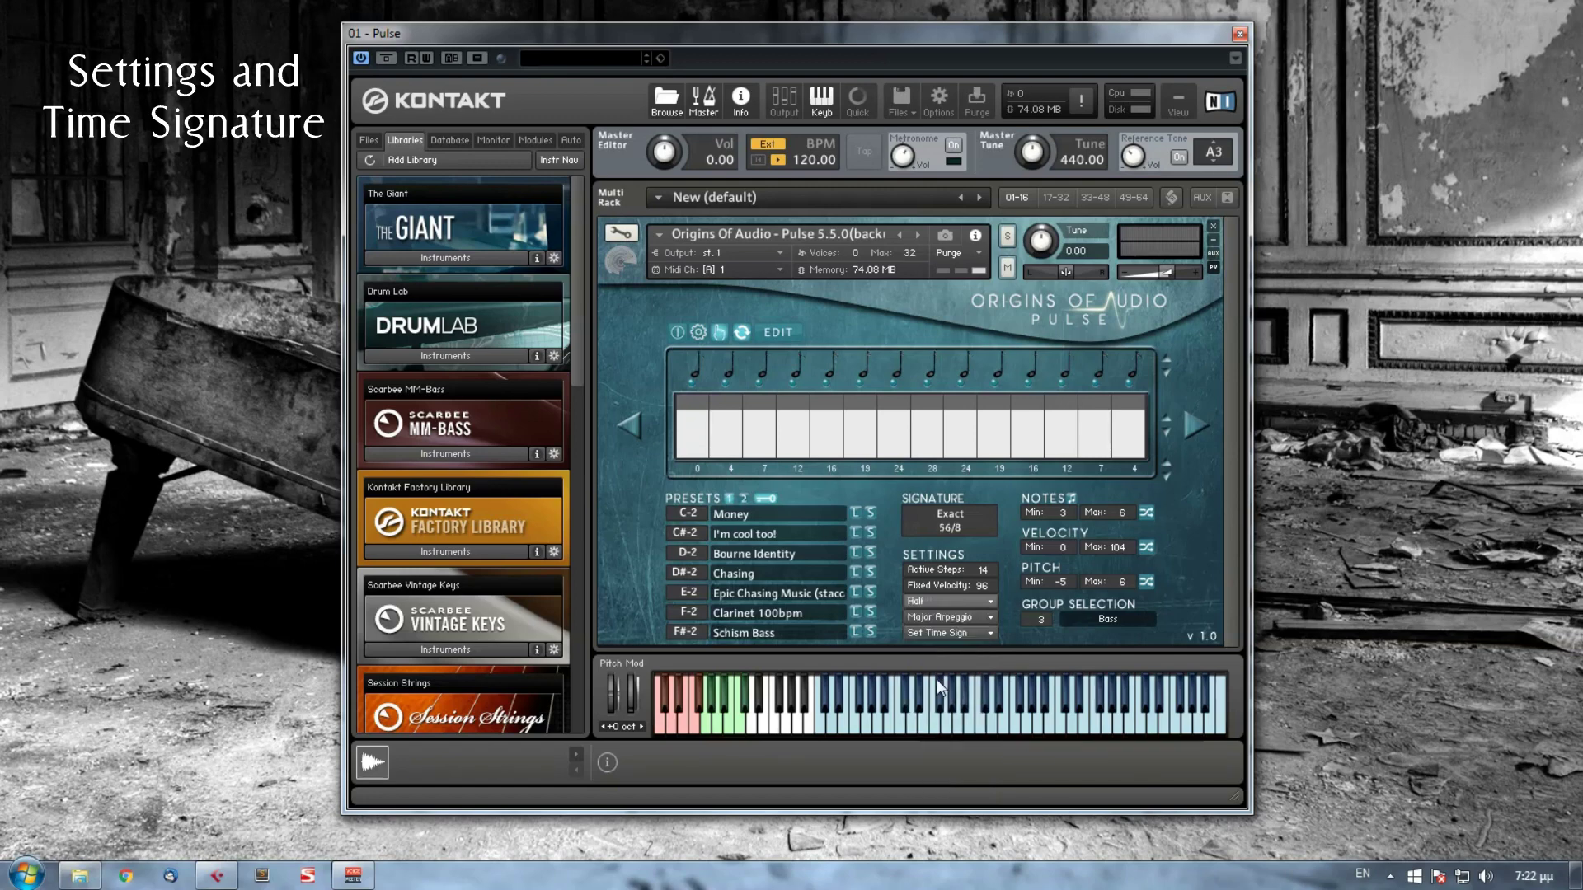
{"action": "left_click", "coordinate": [935, 603]}
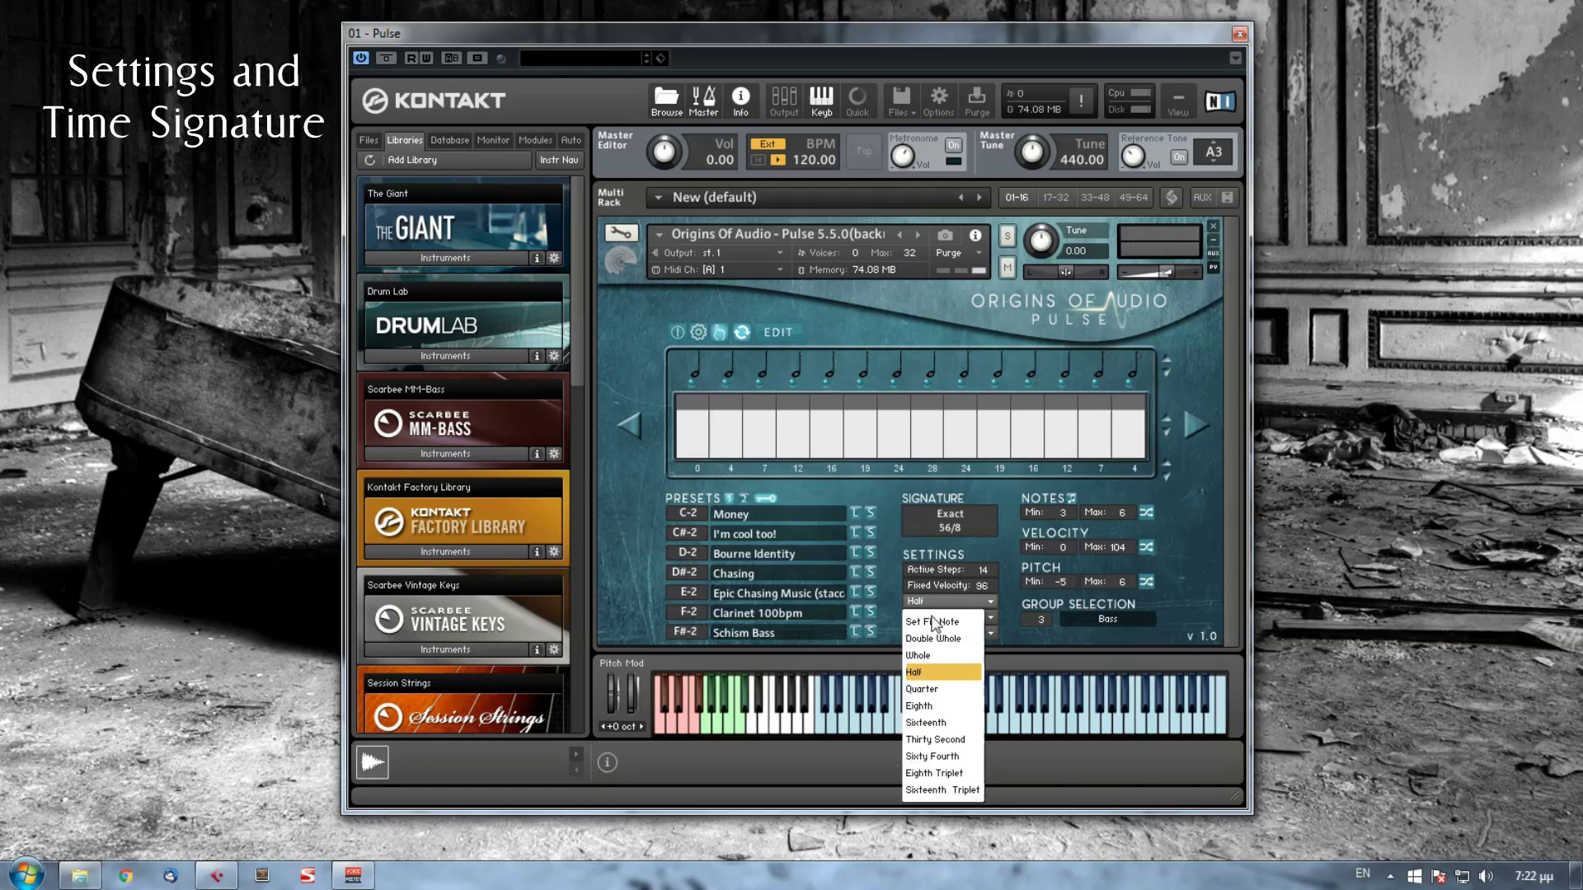
{"action": "left_click", "coordinate": [951, 755]}
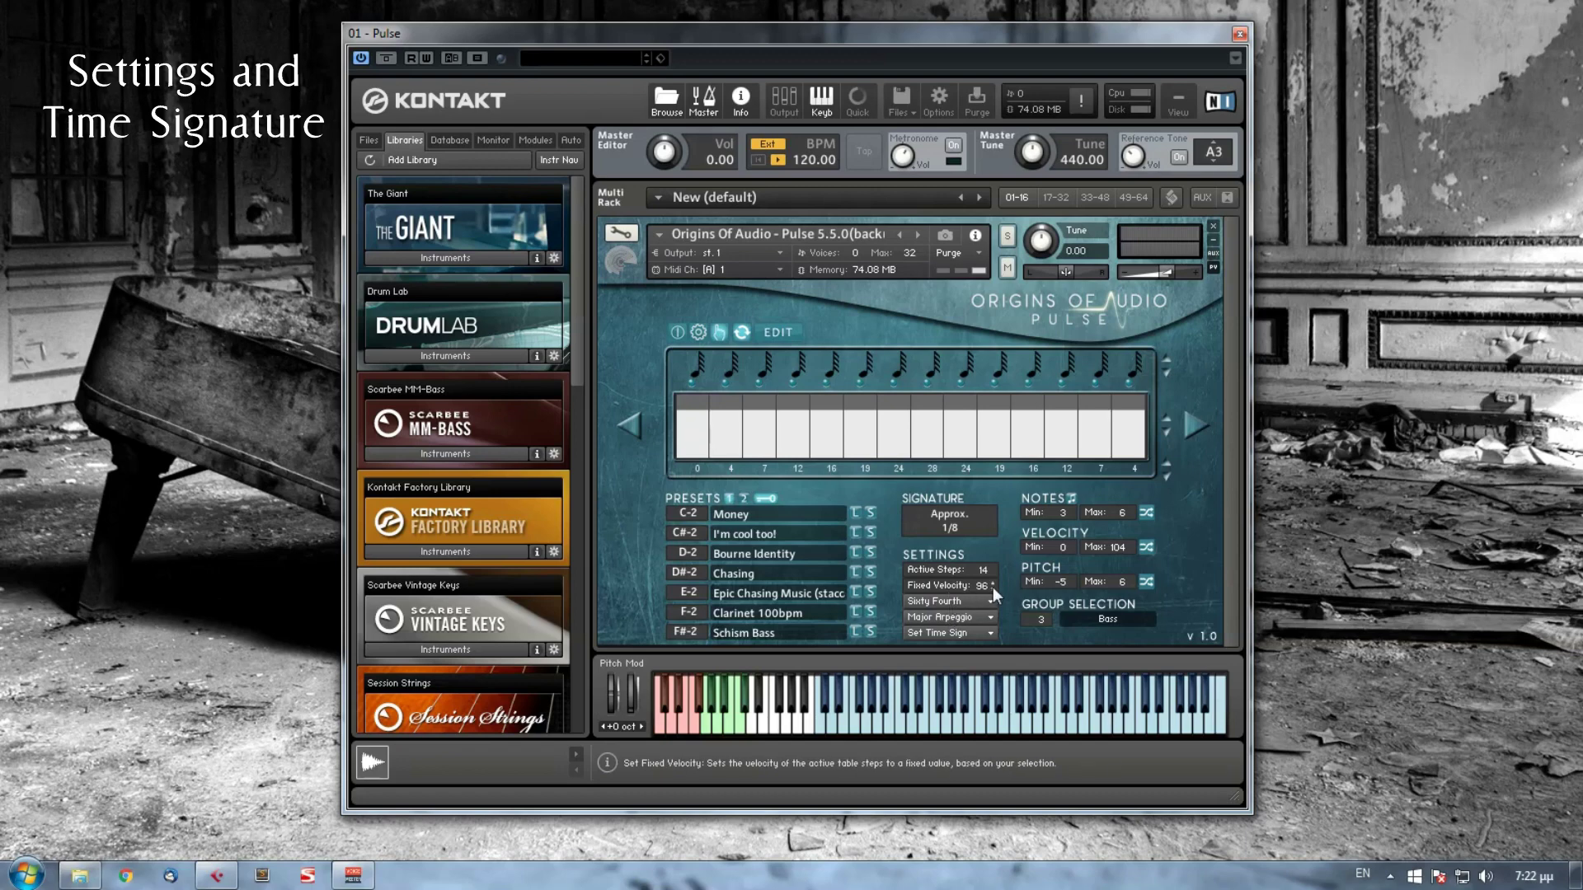
{"action": "left_click_drag", "start_coordinate": [982, 589], "coordinate": [981, 605]}
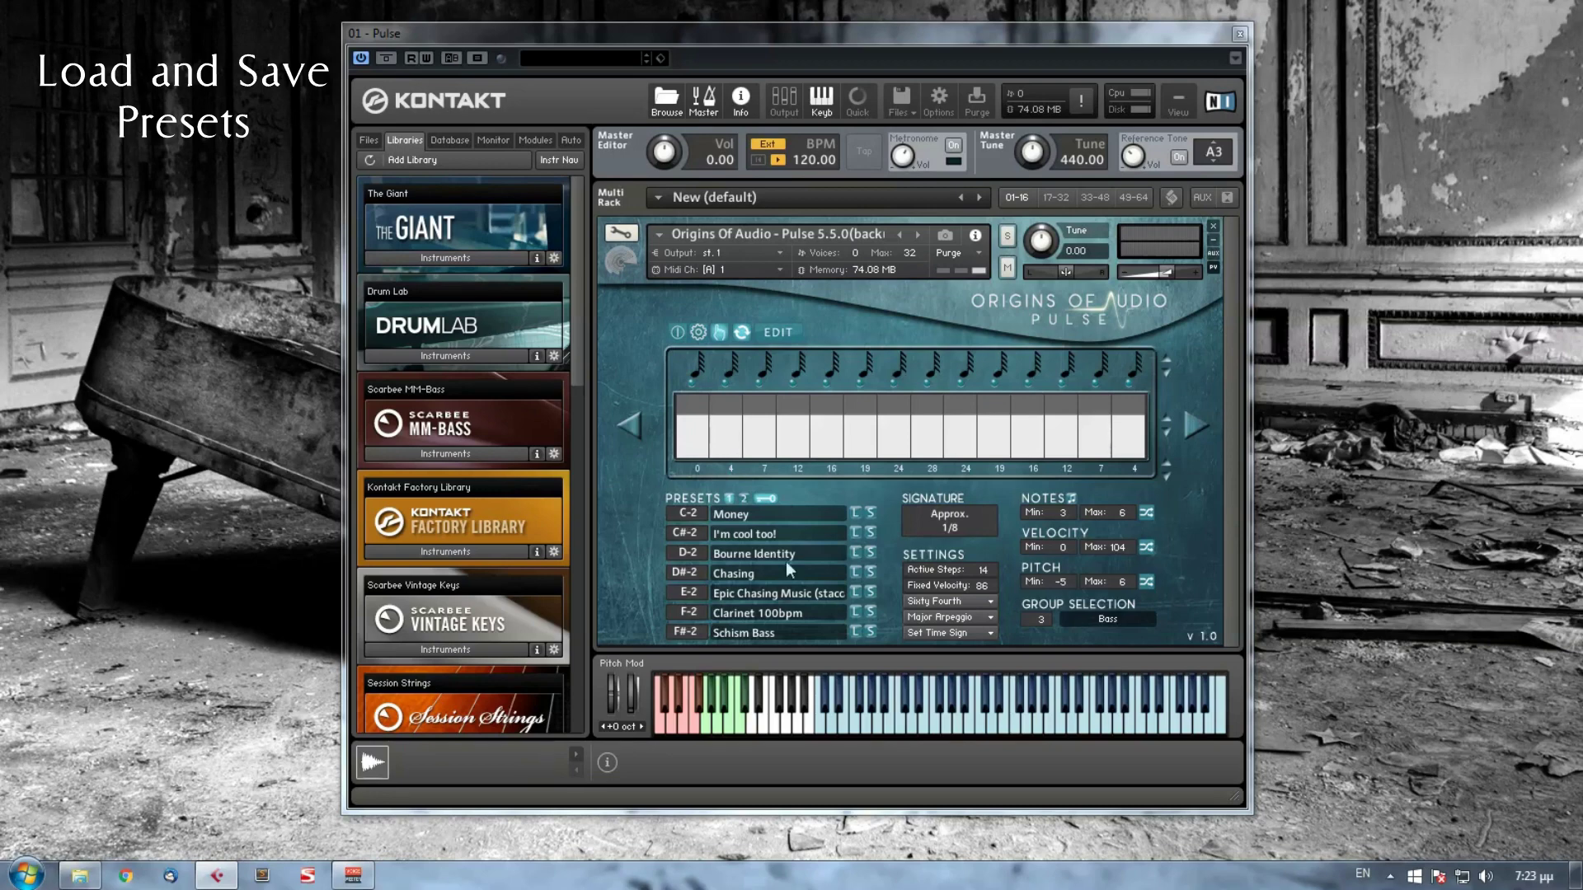
- Move the first preset's keyswitch to D1 and back to C-2, then show preset bank 2
{"action": "left_click", "coordinate": [744, 499]}
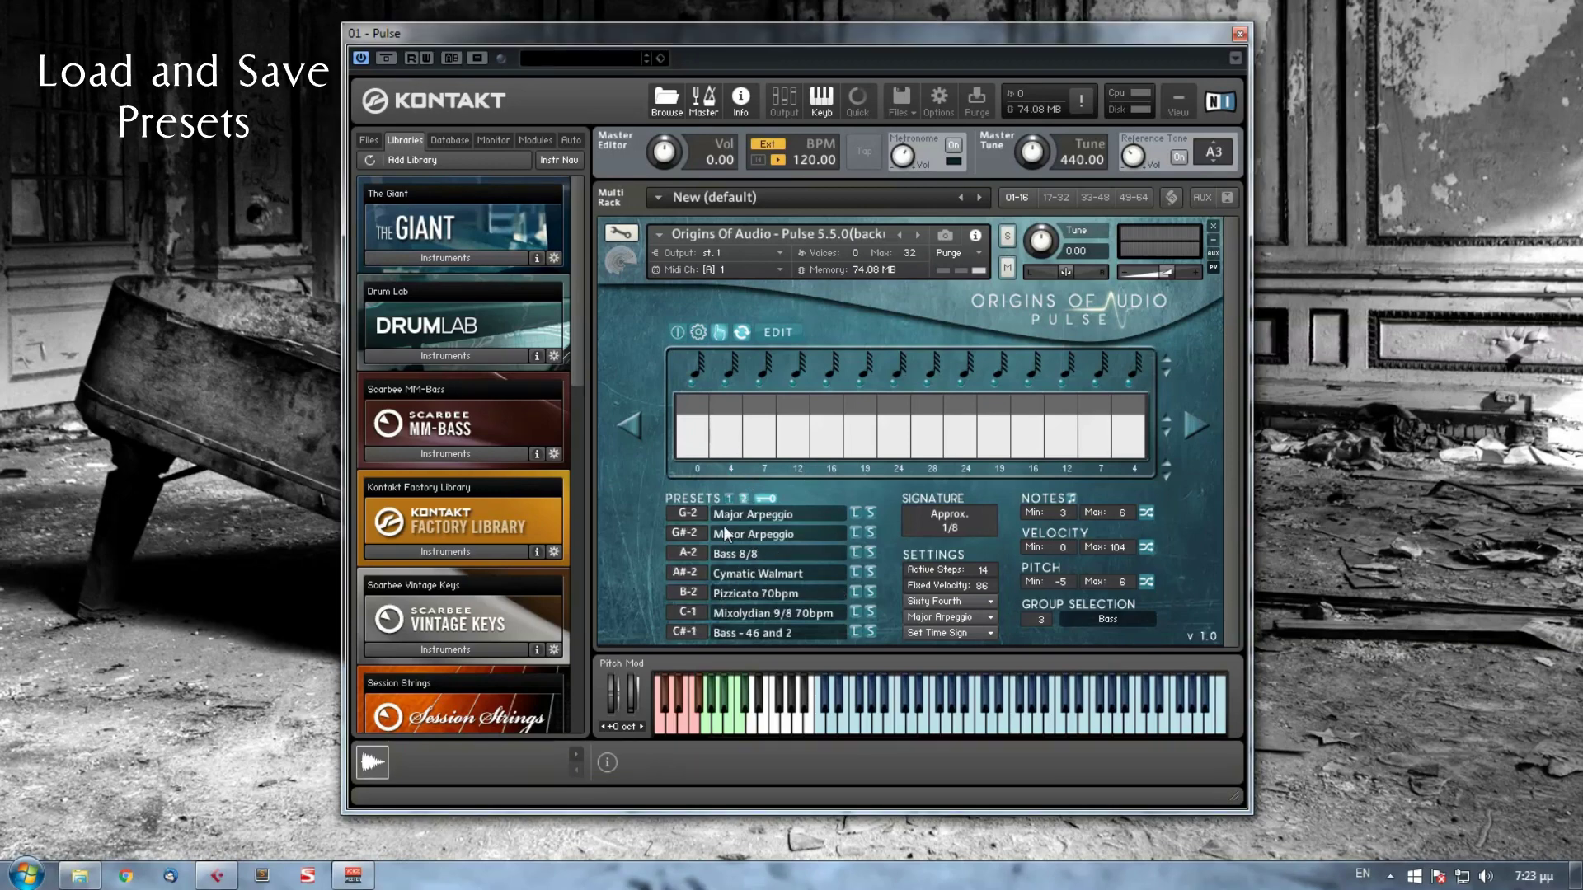
{"action": "left_click", "coordinate": [728, 499]}
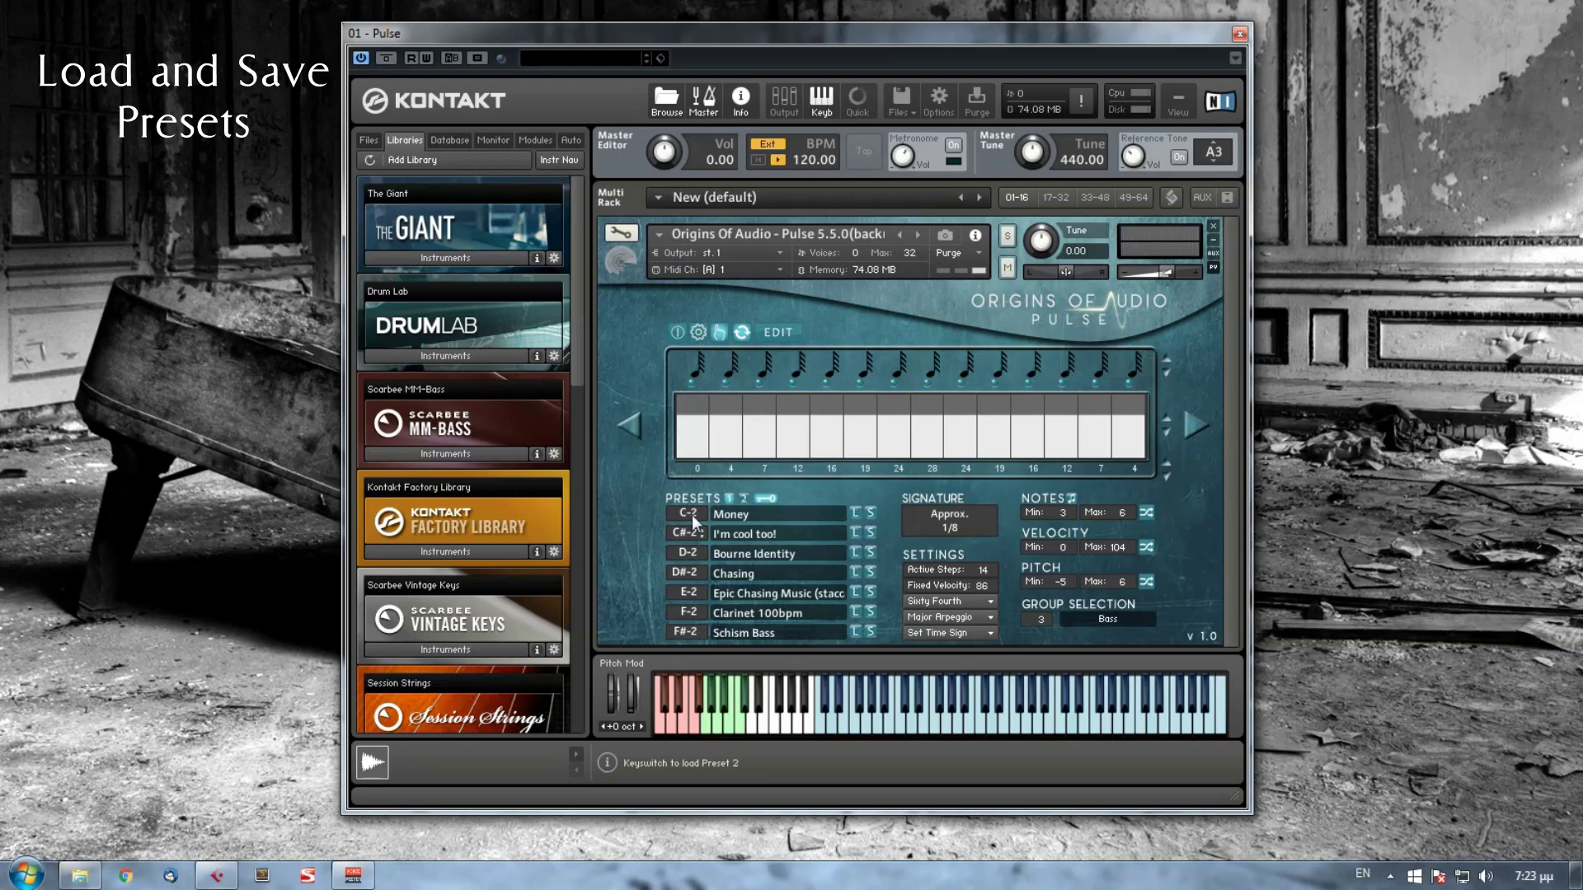
{"action": "left_click_drag", "start_coordinate": [691, 512], "coordinate": [701, 559]}
{"action": "scroll", "coordinate": [702, 512], "scroll_direction": "up", "scroll_amount": 16}
{"action": "left_click_drag", "start_coordinate": [684, 511], "coordinate": [695, 640]}
{"action": "left_click", "coordinate": [740, 498]}
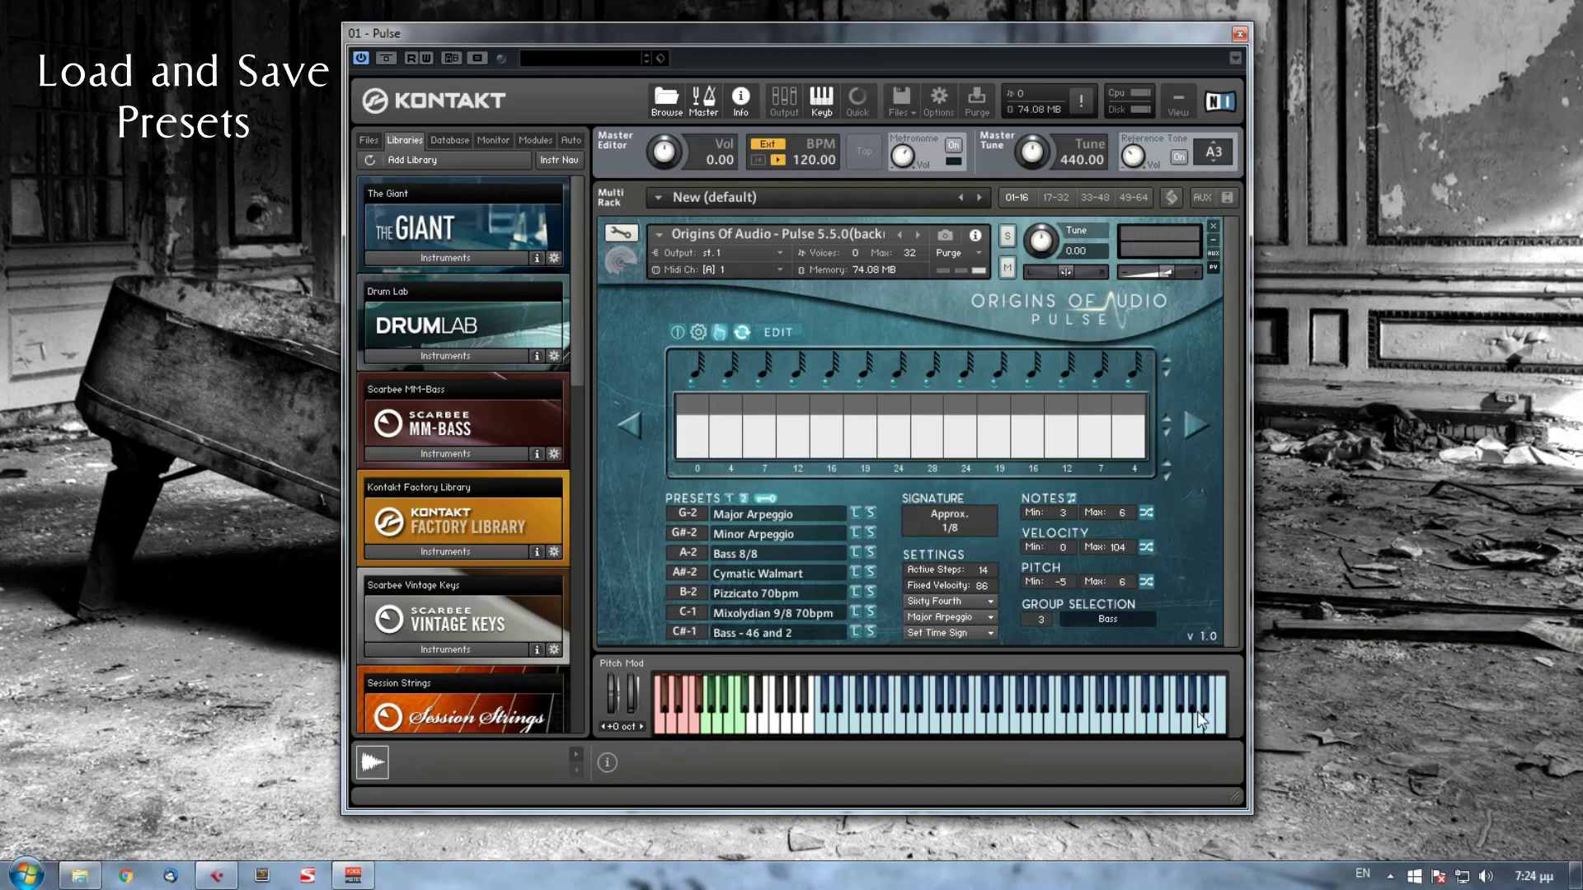
- Deactivate preset keyswitches next to PRESETS
{"action": "left_click", "coordinate": [766, 500]}
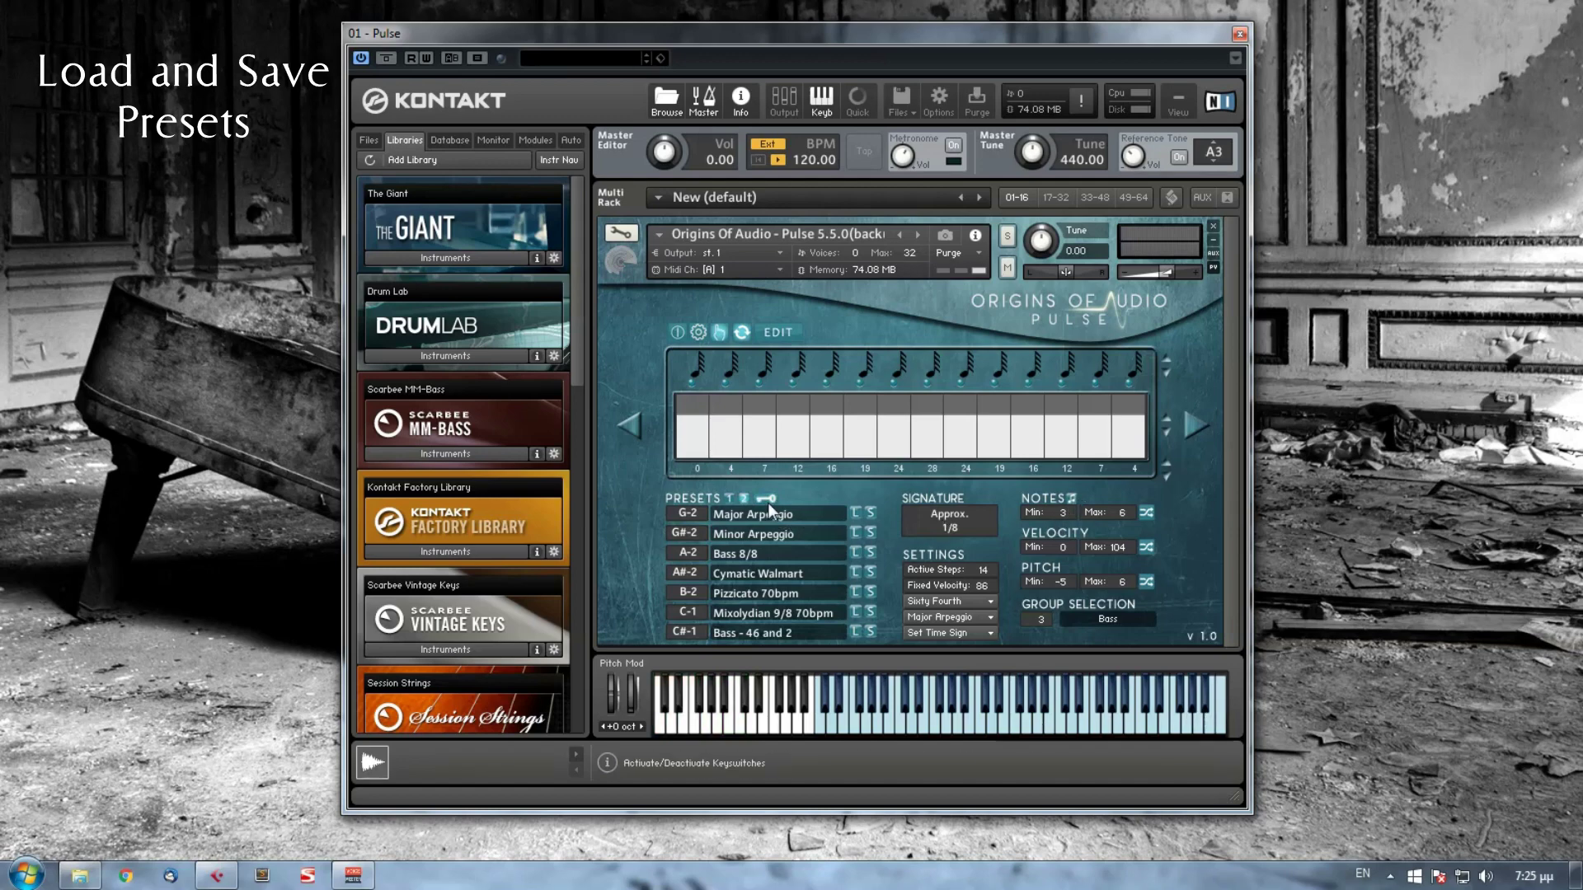